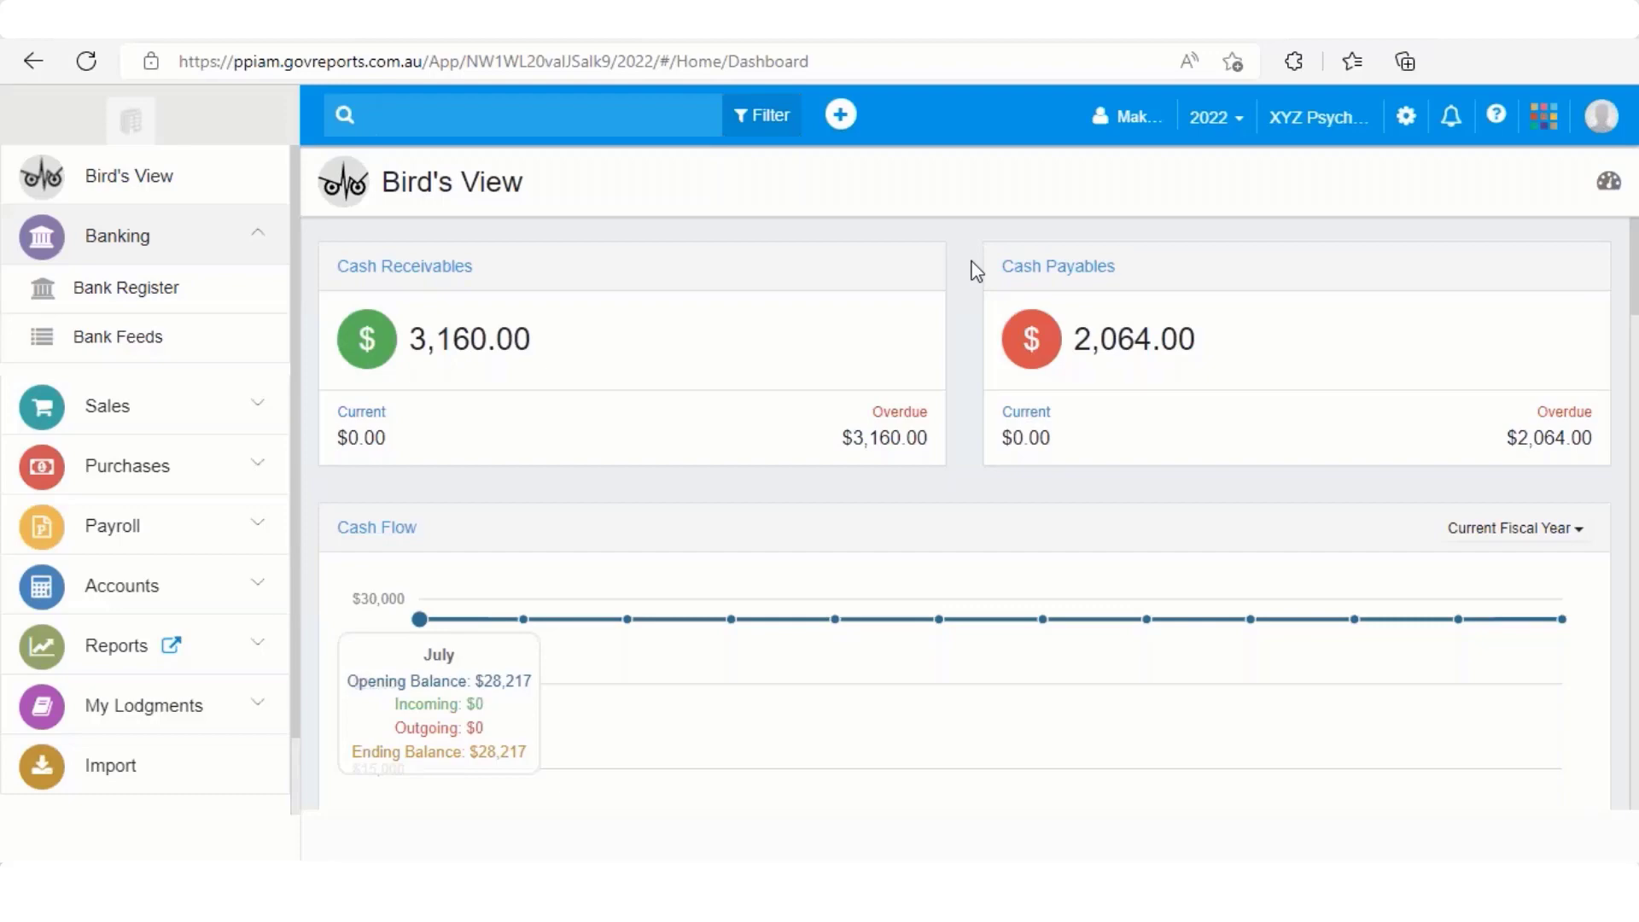
# Open Bank Feeds and switch to the Savings Account feed, showing $0.00 and no transactions
pyautogui.click(258, 239)
pyautogui.click(258, 239)
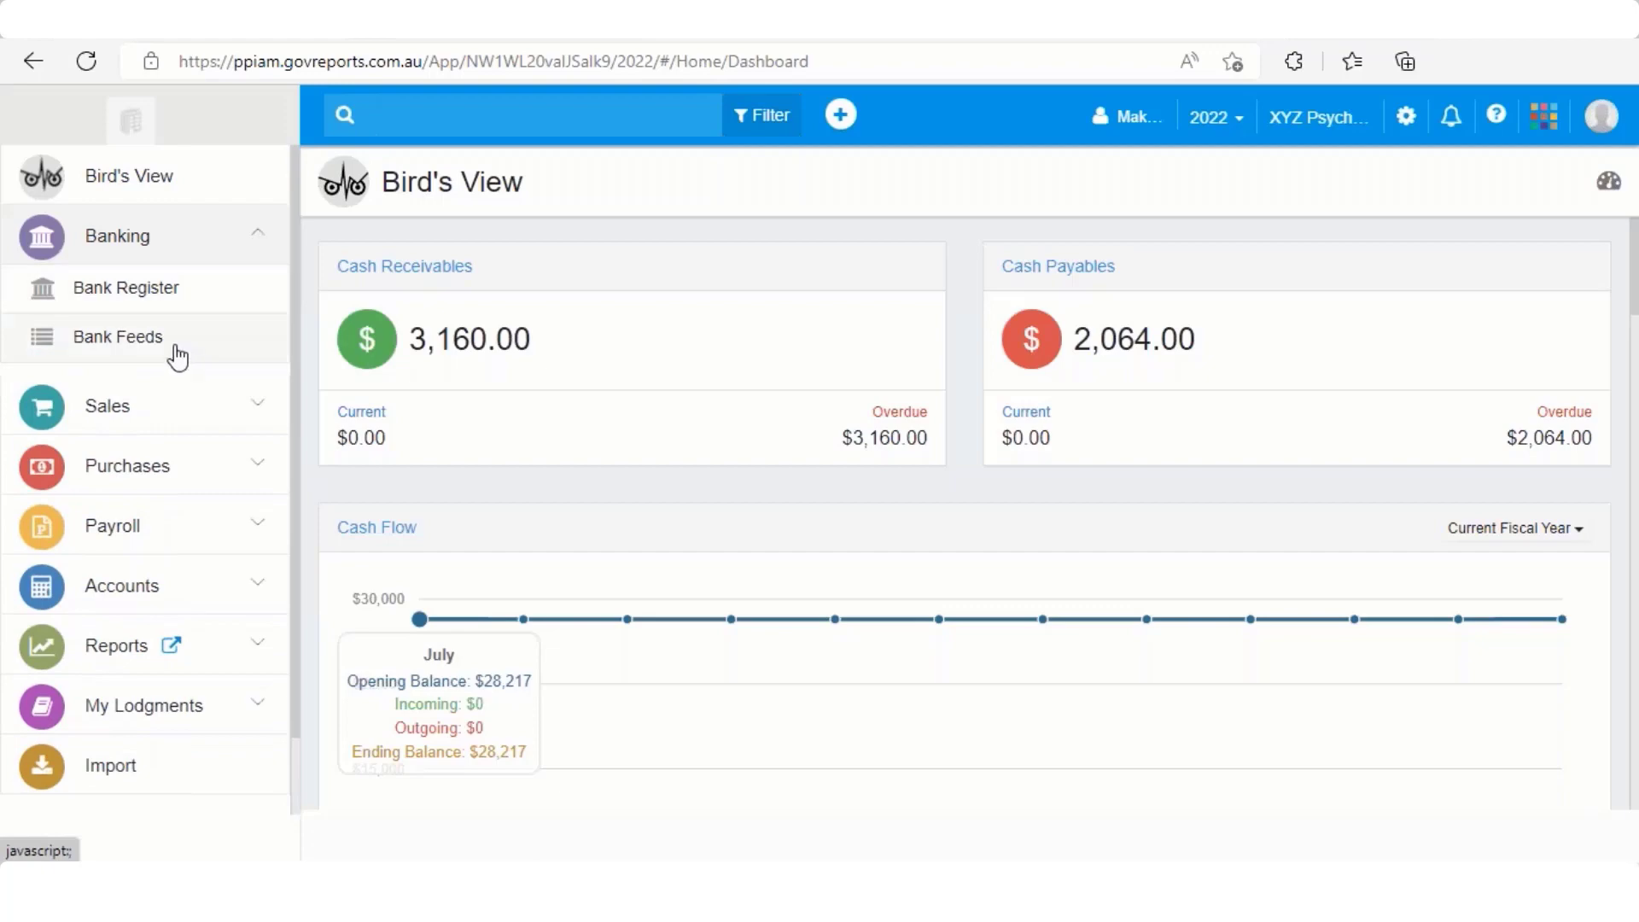
pyautogui.click(173, 346)
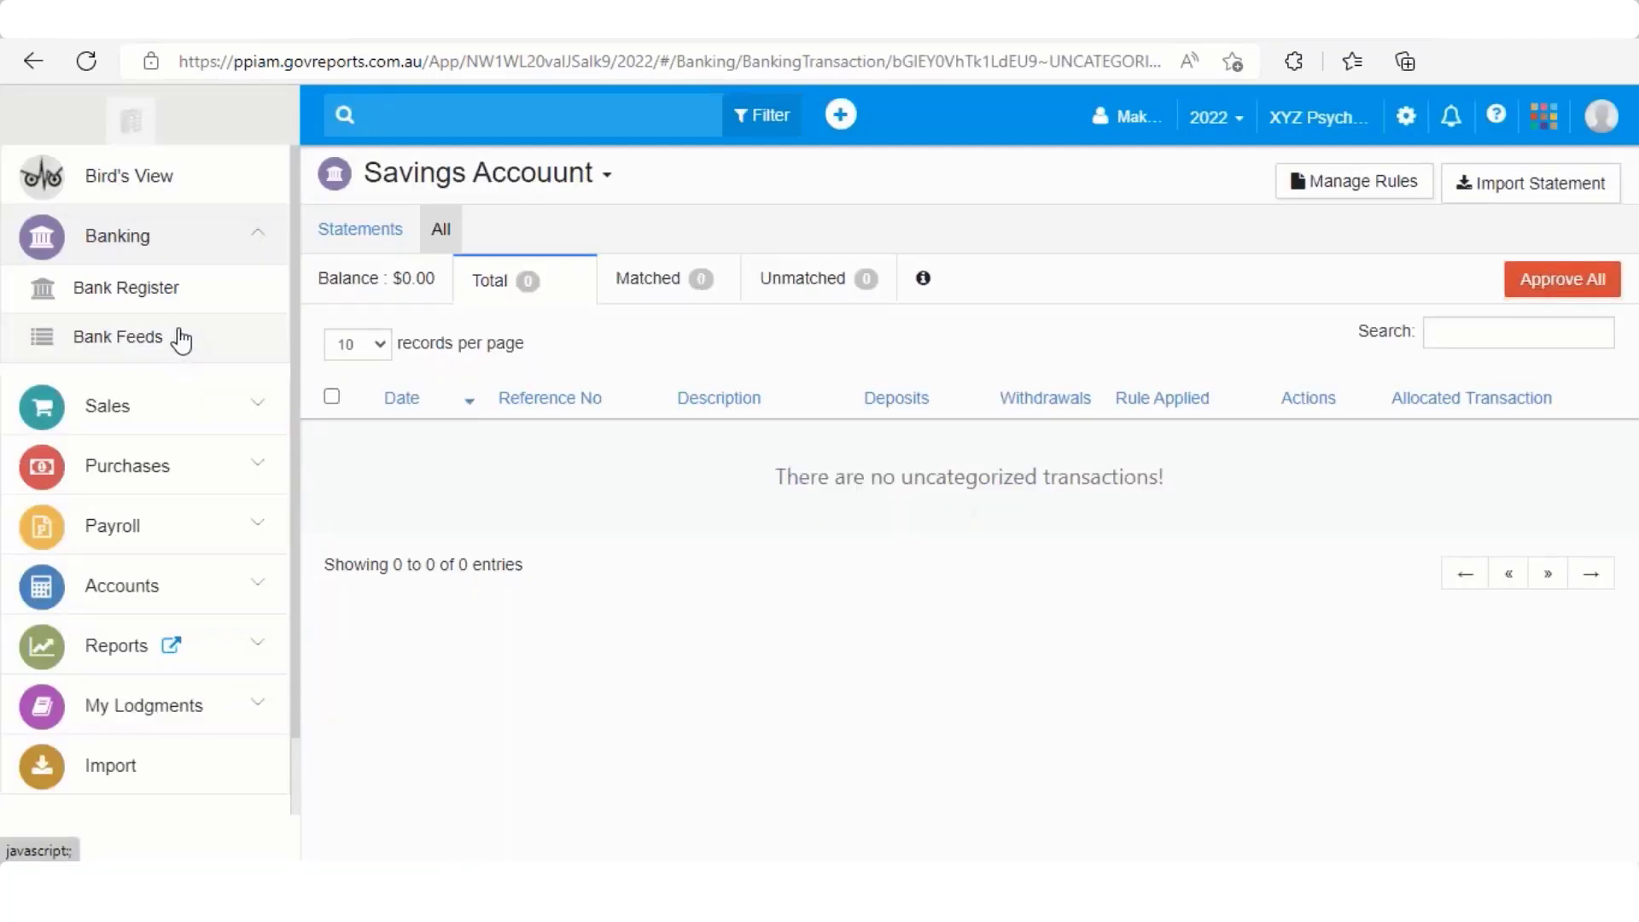
pyautogui.click(603, 178)
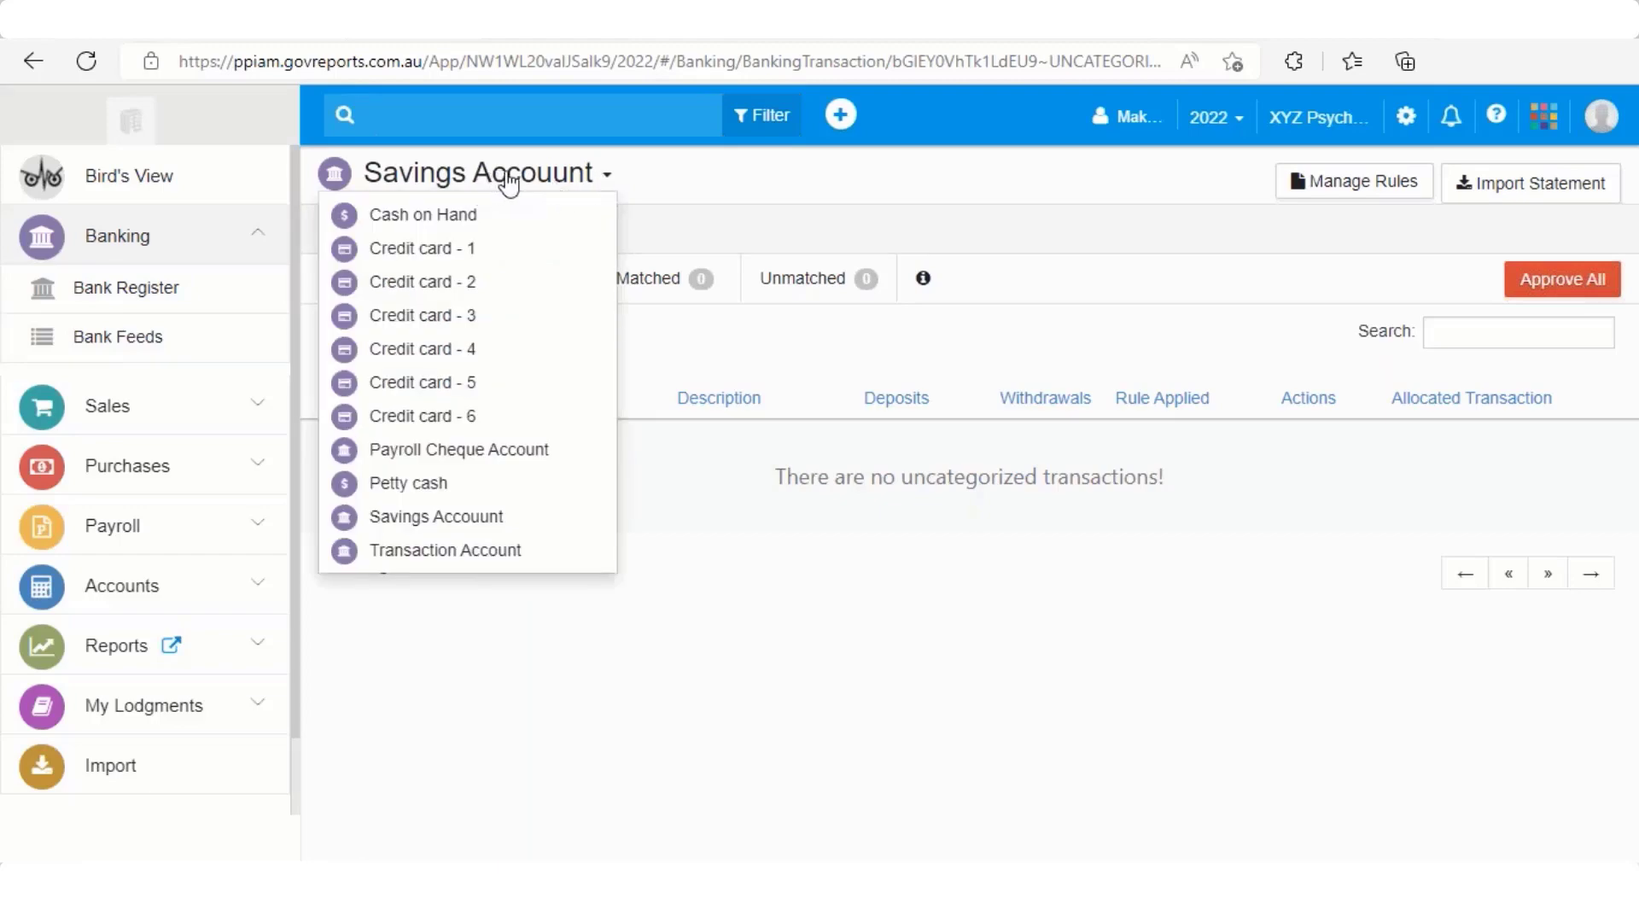
pyautogui.click(435, 516)
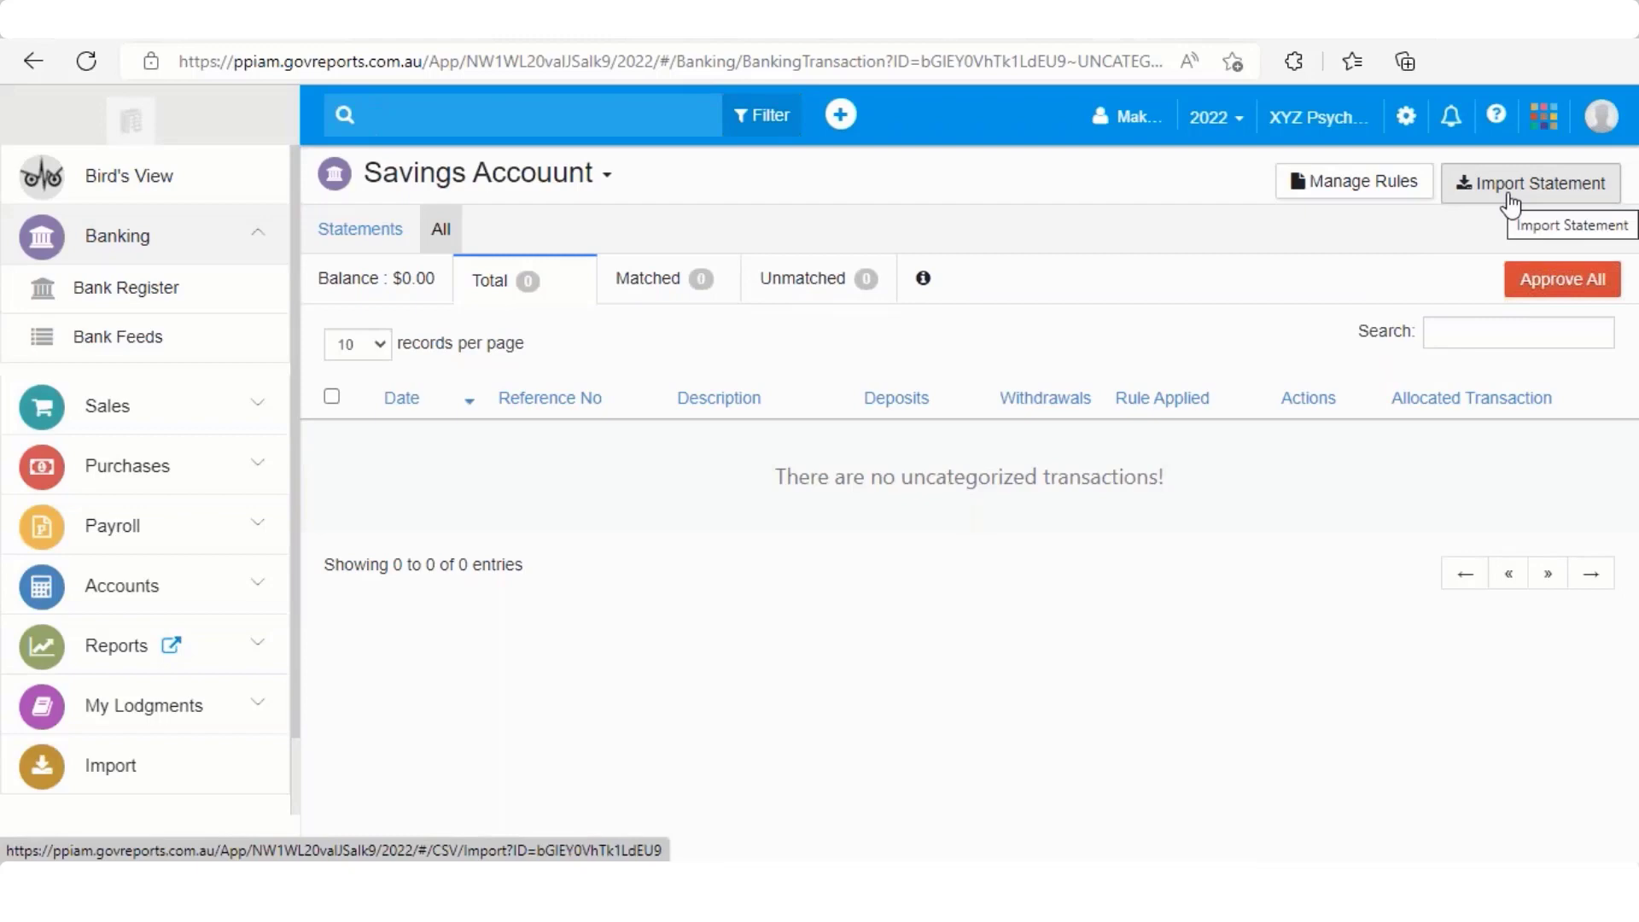
# Start a bank statement import described 'Data Import' with the Data Import.csv file attached
pyautogui.click(1509, 198)
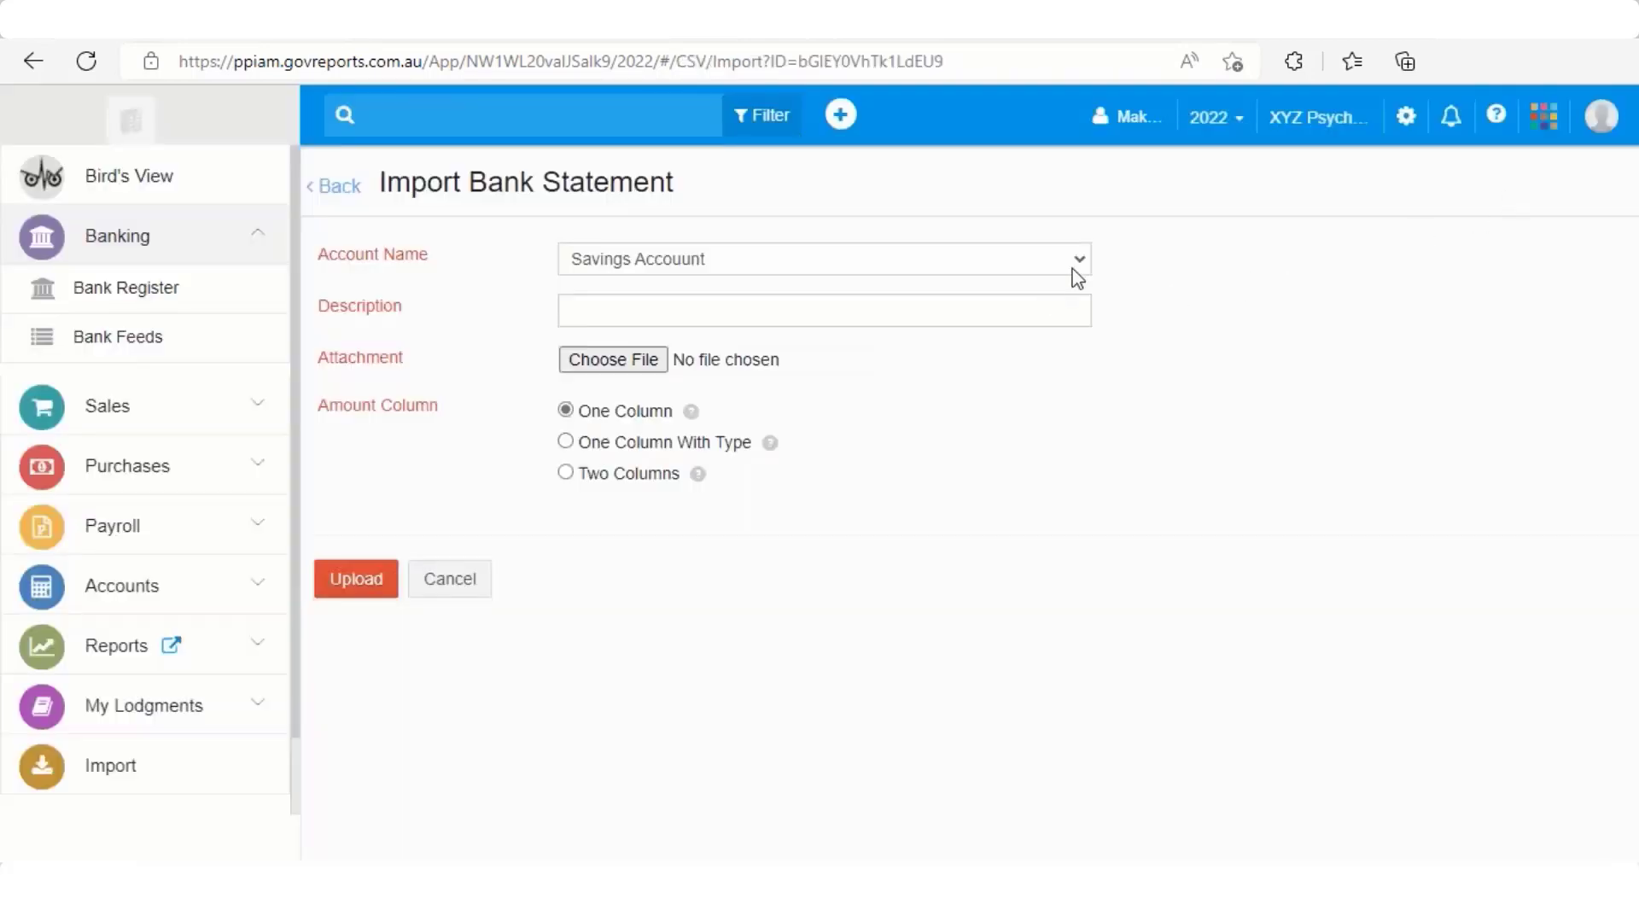
pyautogui.click(850, 303)
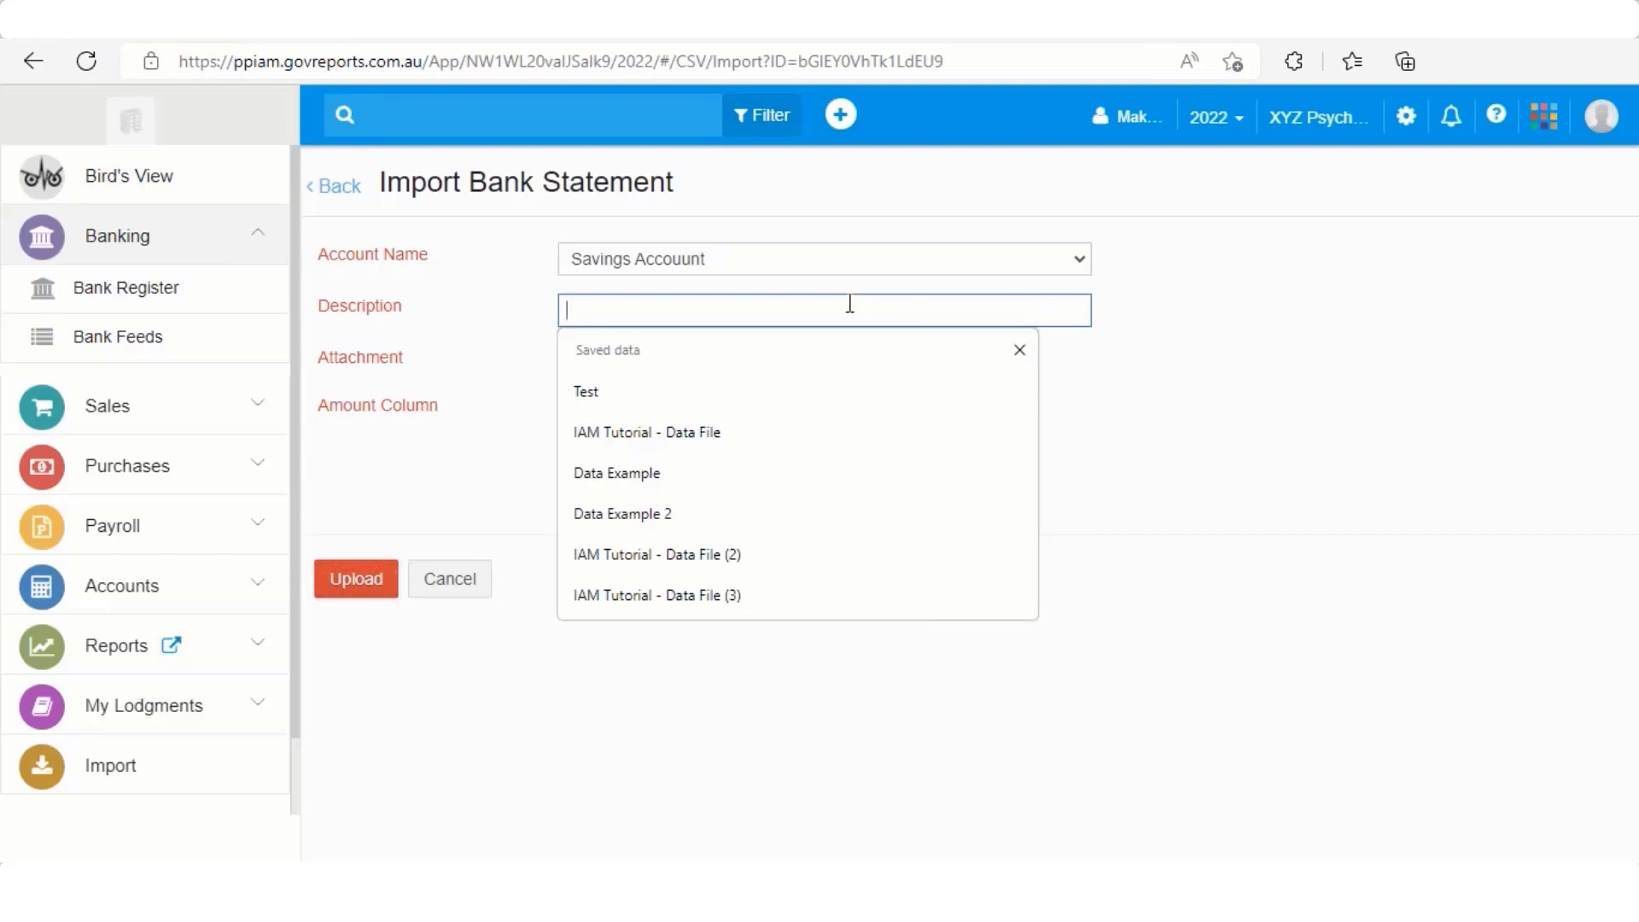
pyautogui.write('Data')
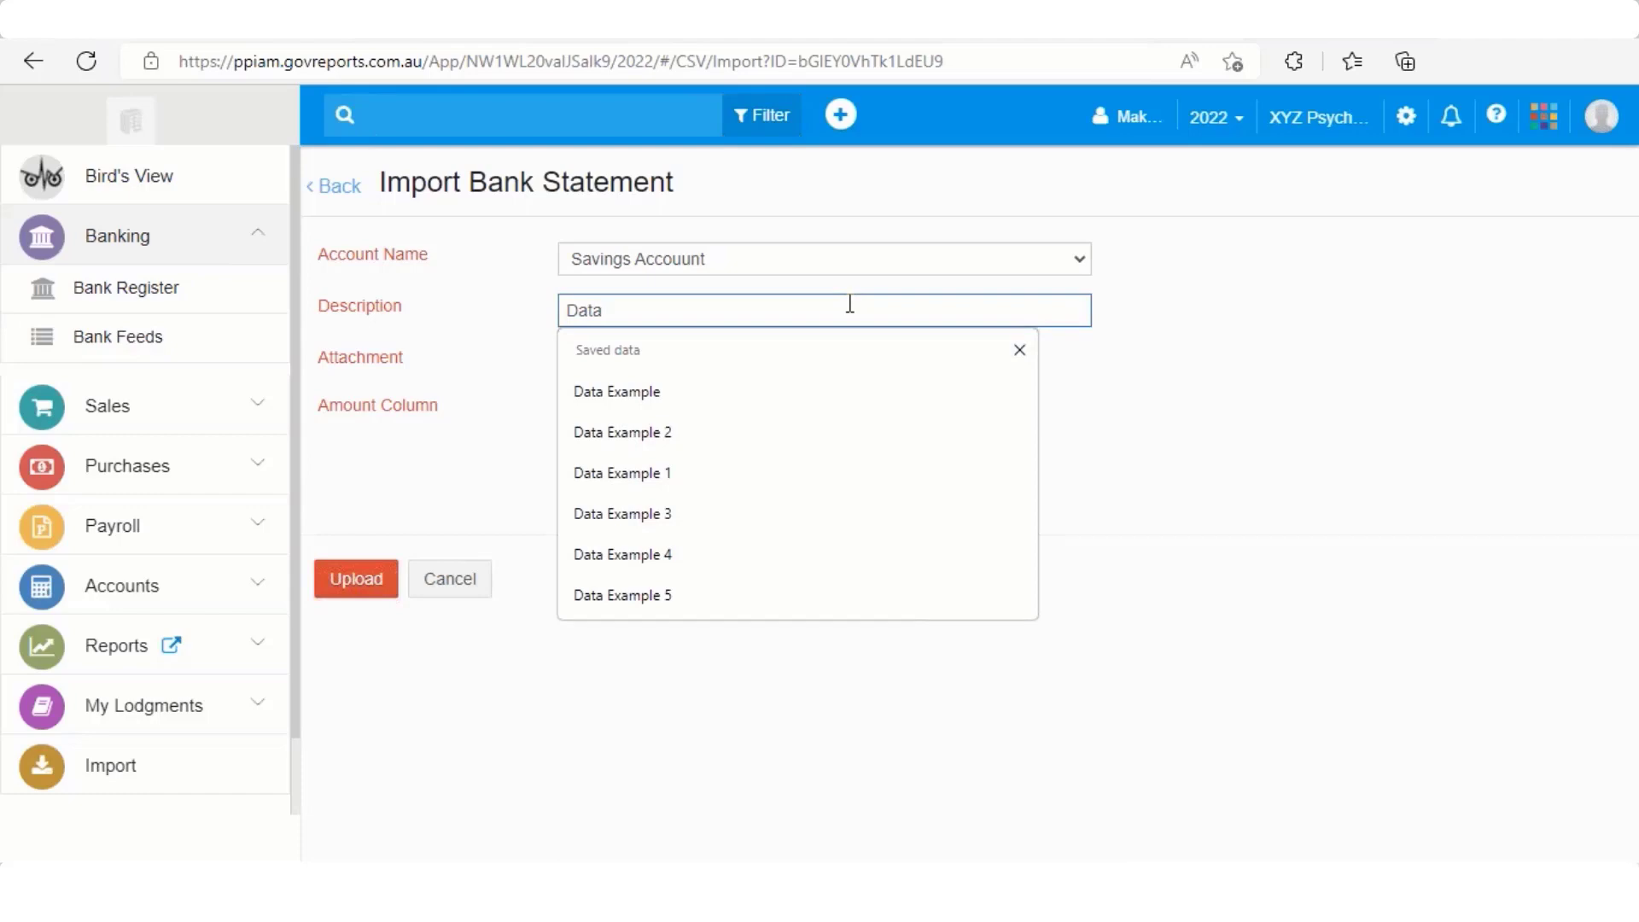
pyautogui.write(' Import')
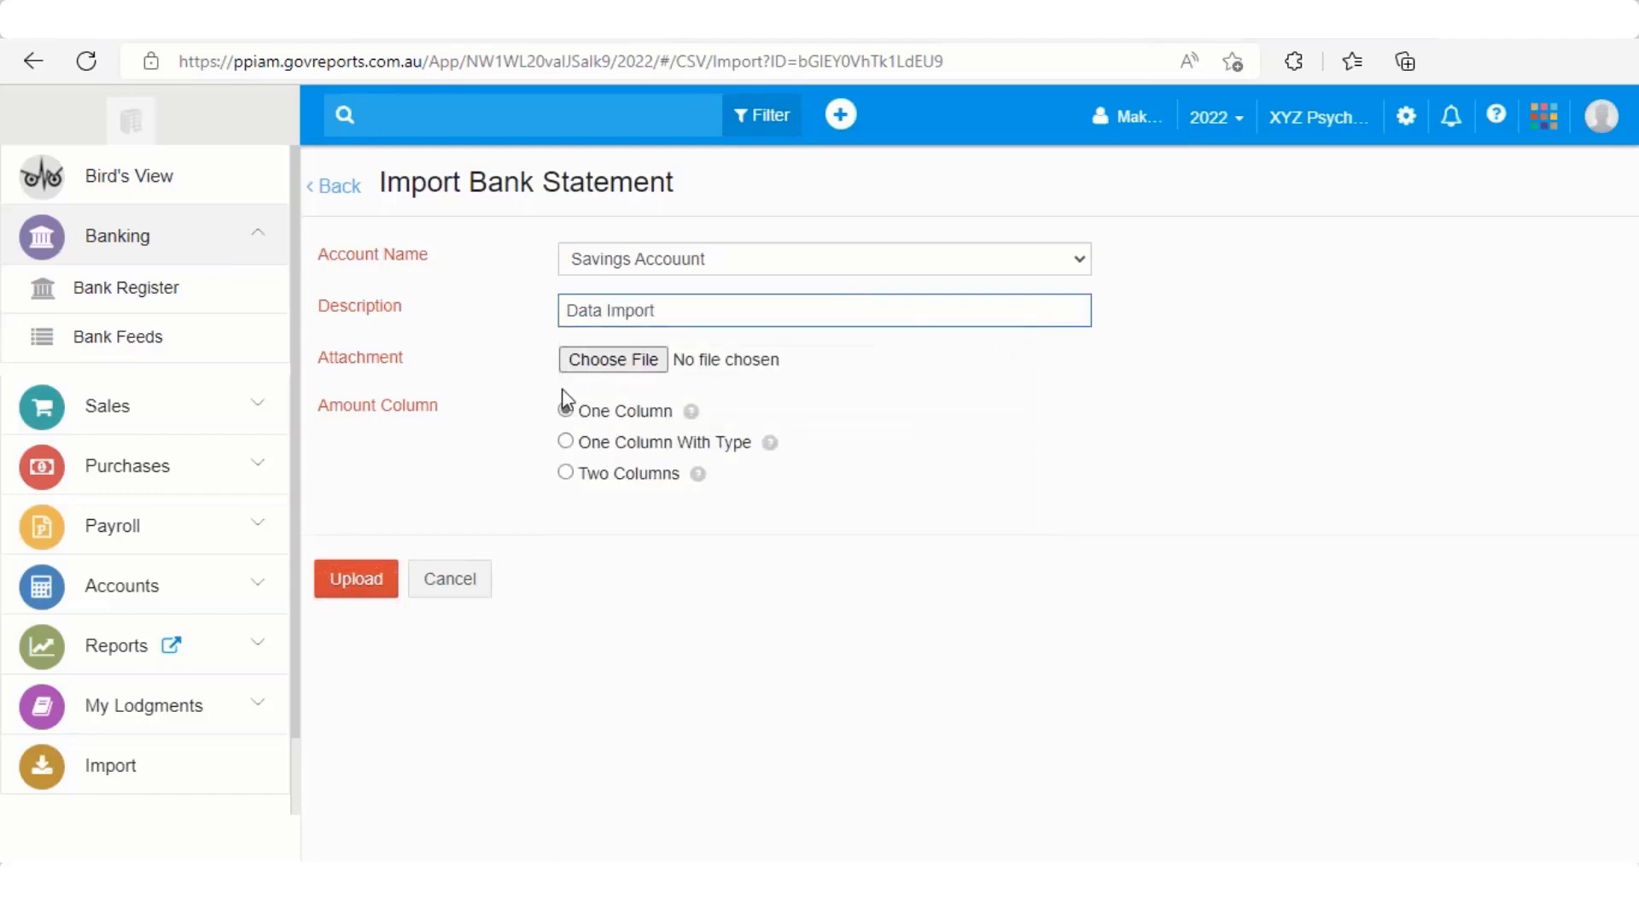
pyautogui.click(607, 365)
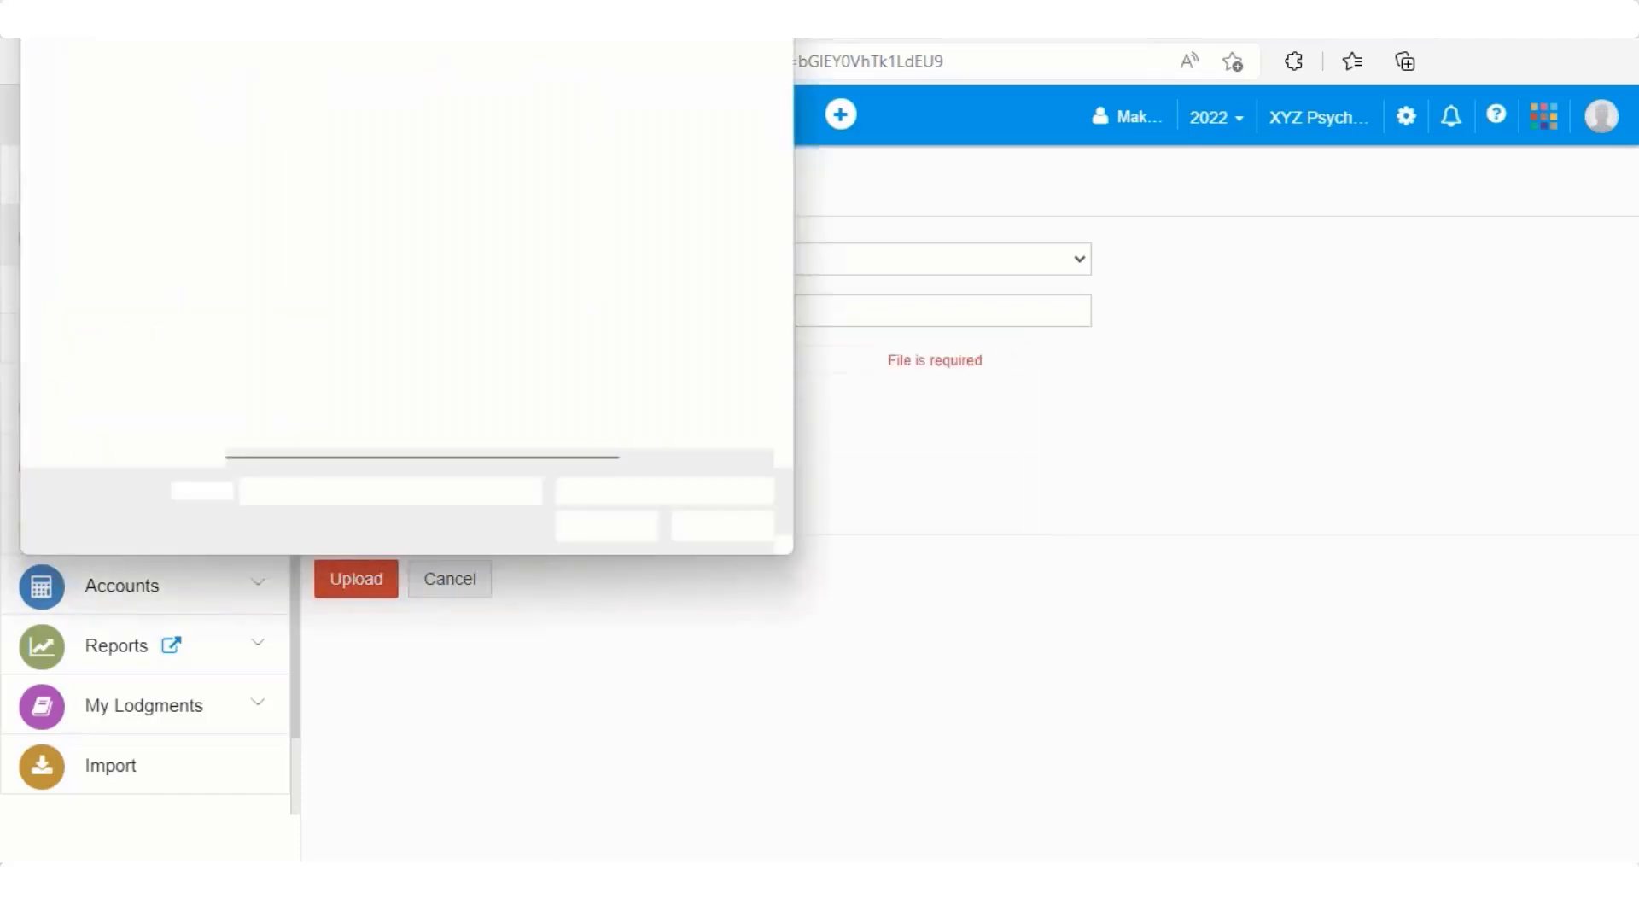
pyautogui.click(357, 342)
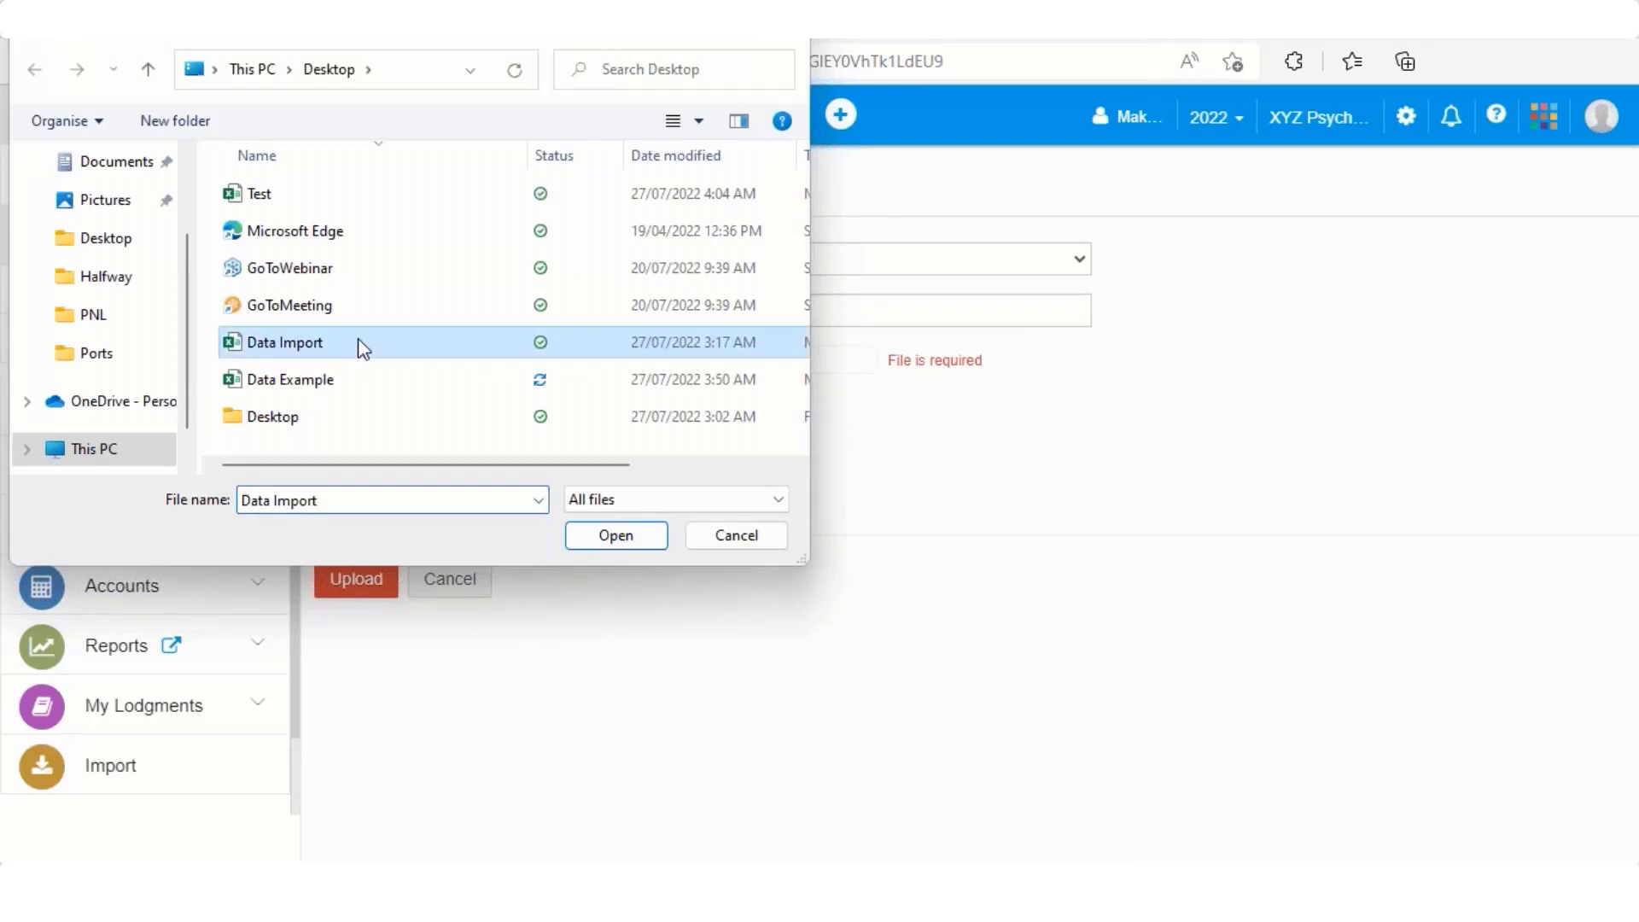
pyautogui.click(629, 539)
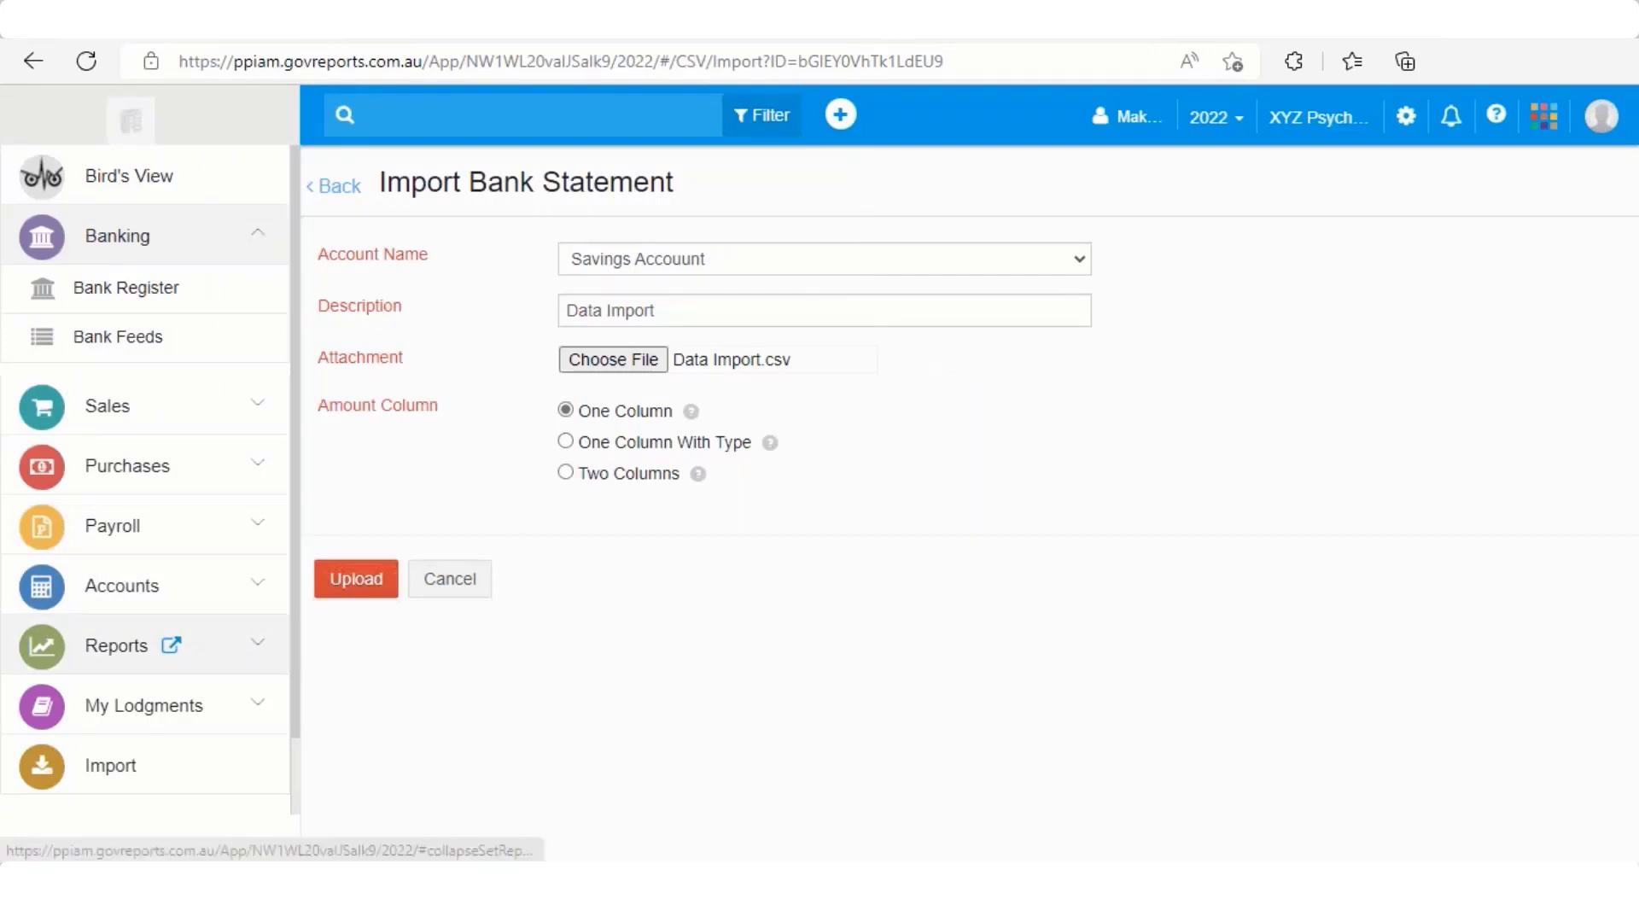
# Upload Data Import.csv and import its 14 lines mapped to Date, Description and Amount
pyautogui.click(354, 583)
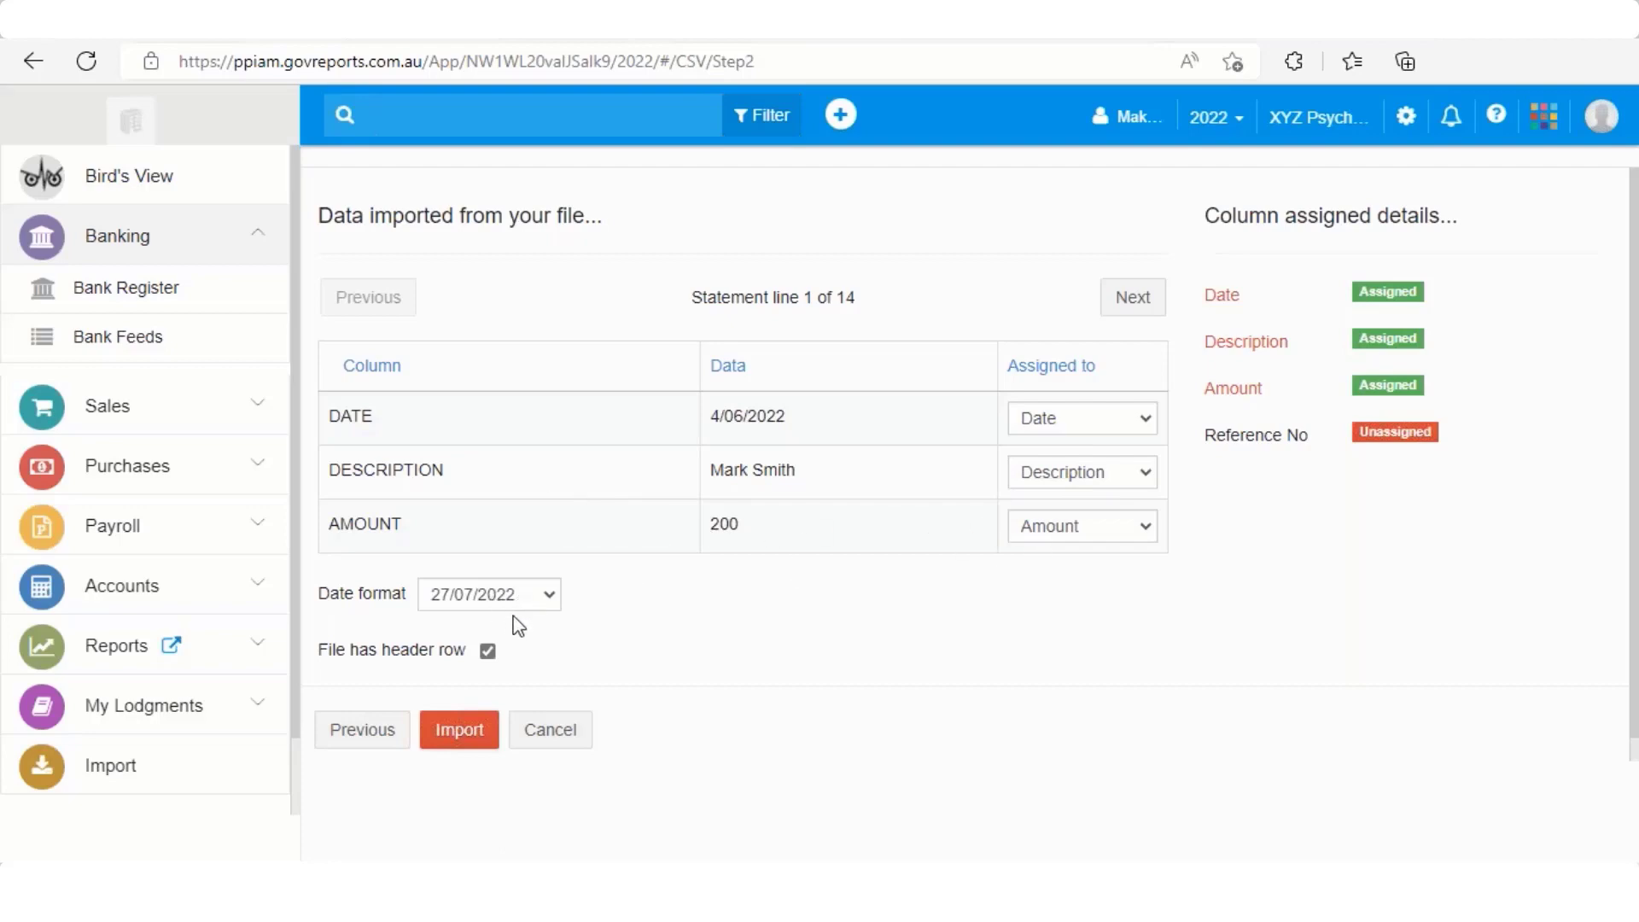
pyautogui.click(481, 732)
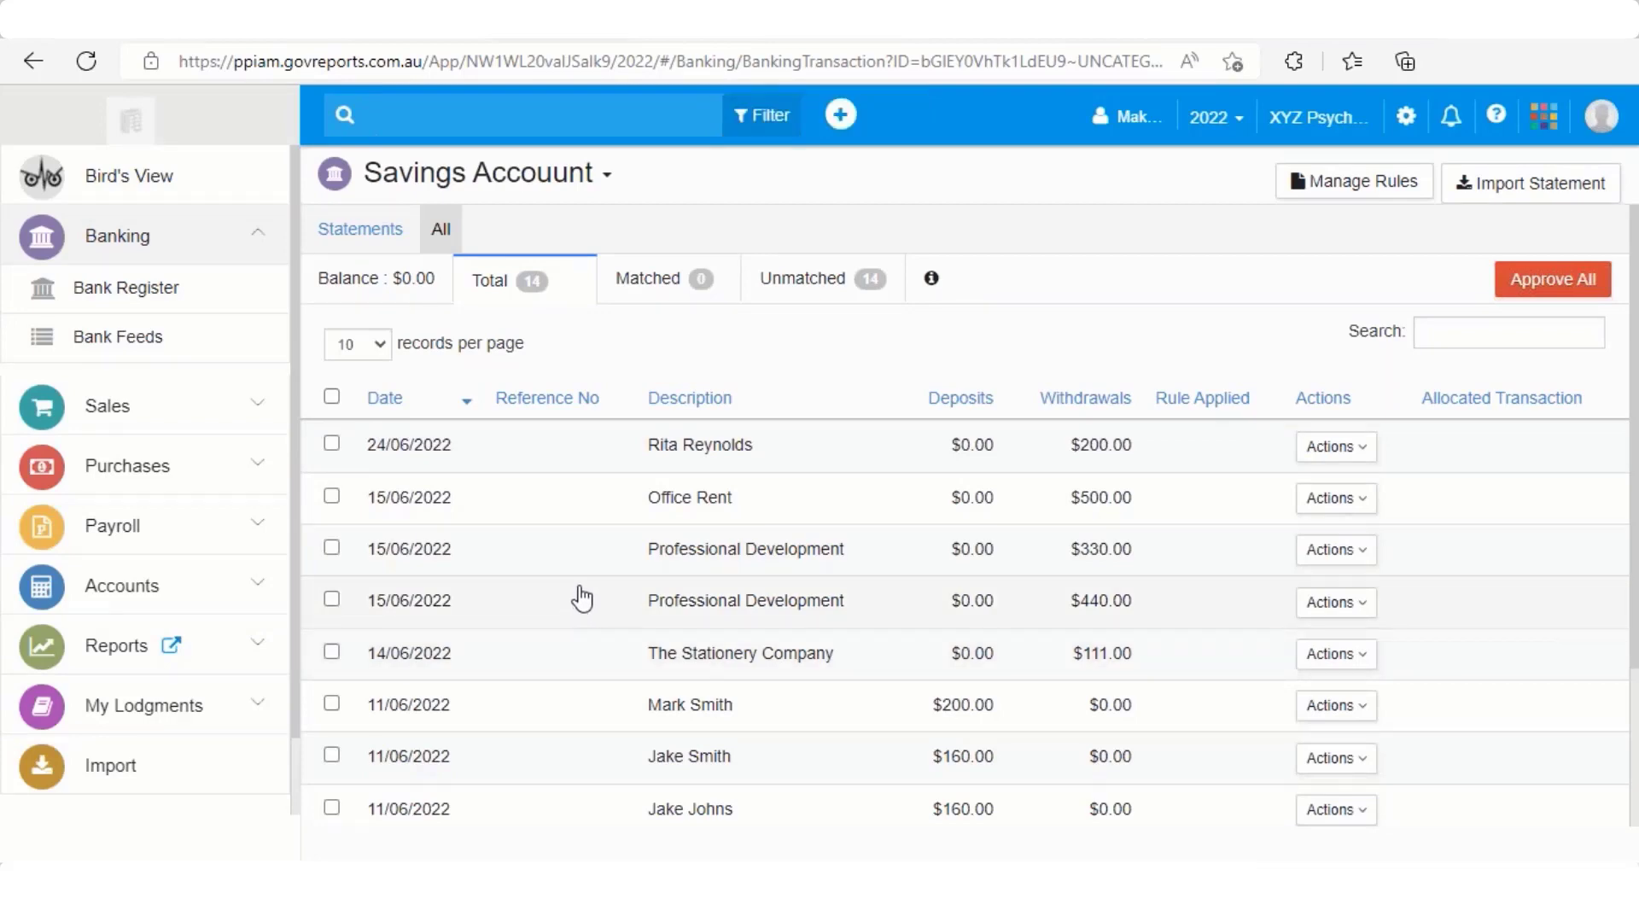
pyautogui.scroll(-3, 581, 598)
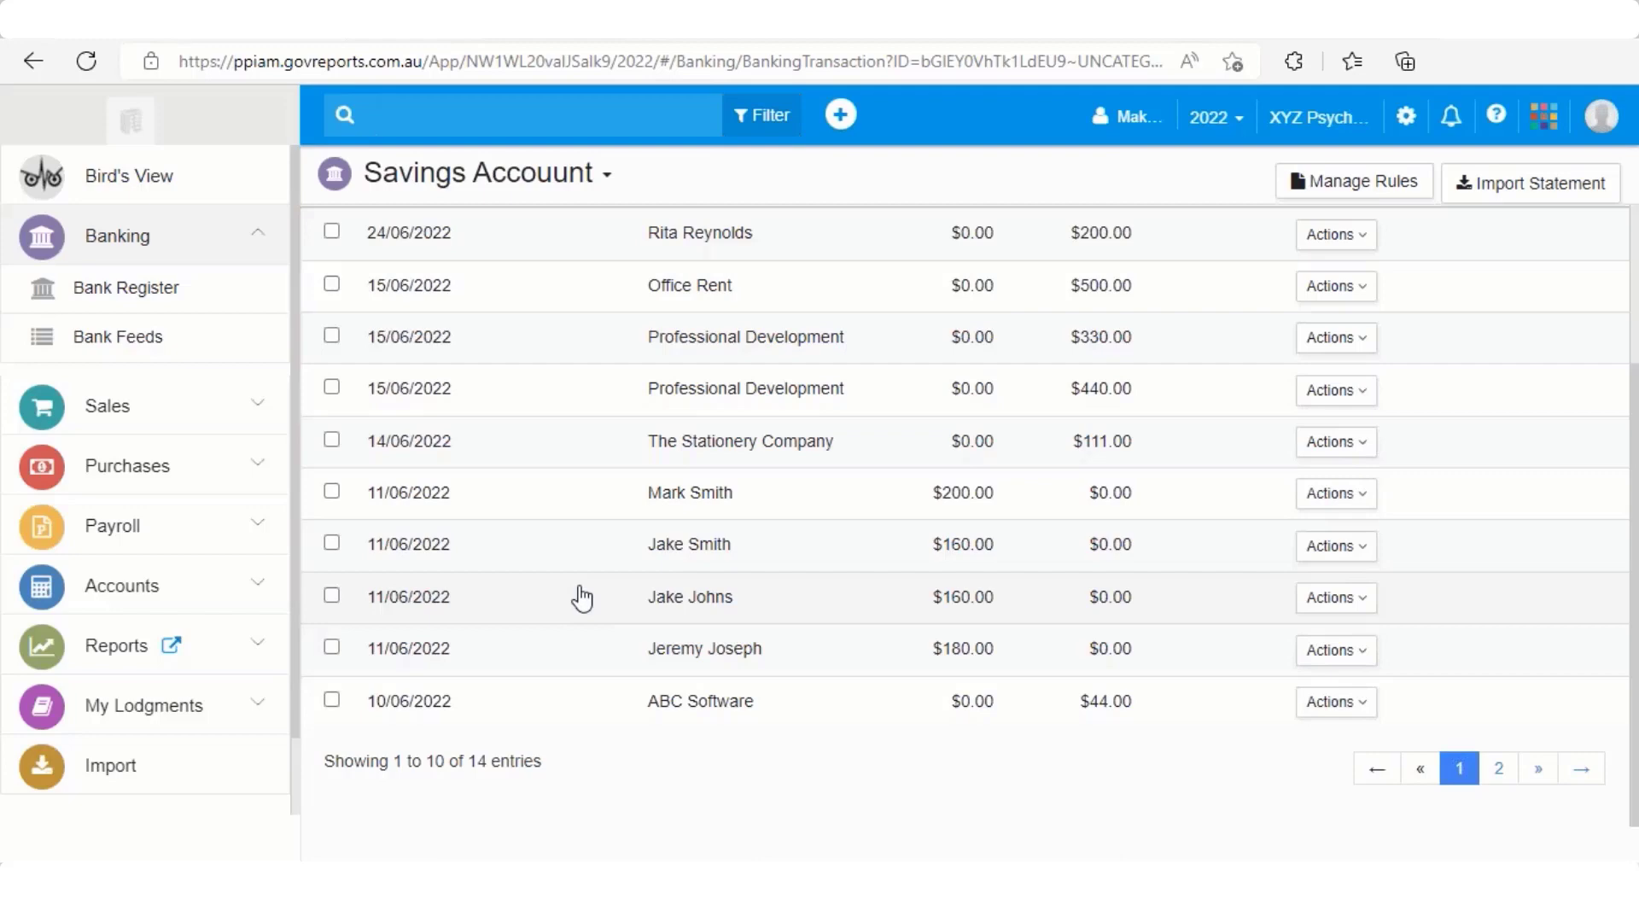
pyautogui.scroll(1, 598, 572)
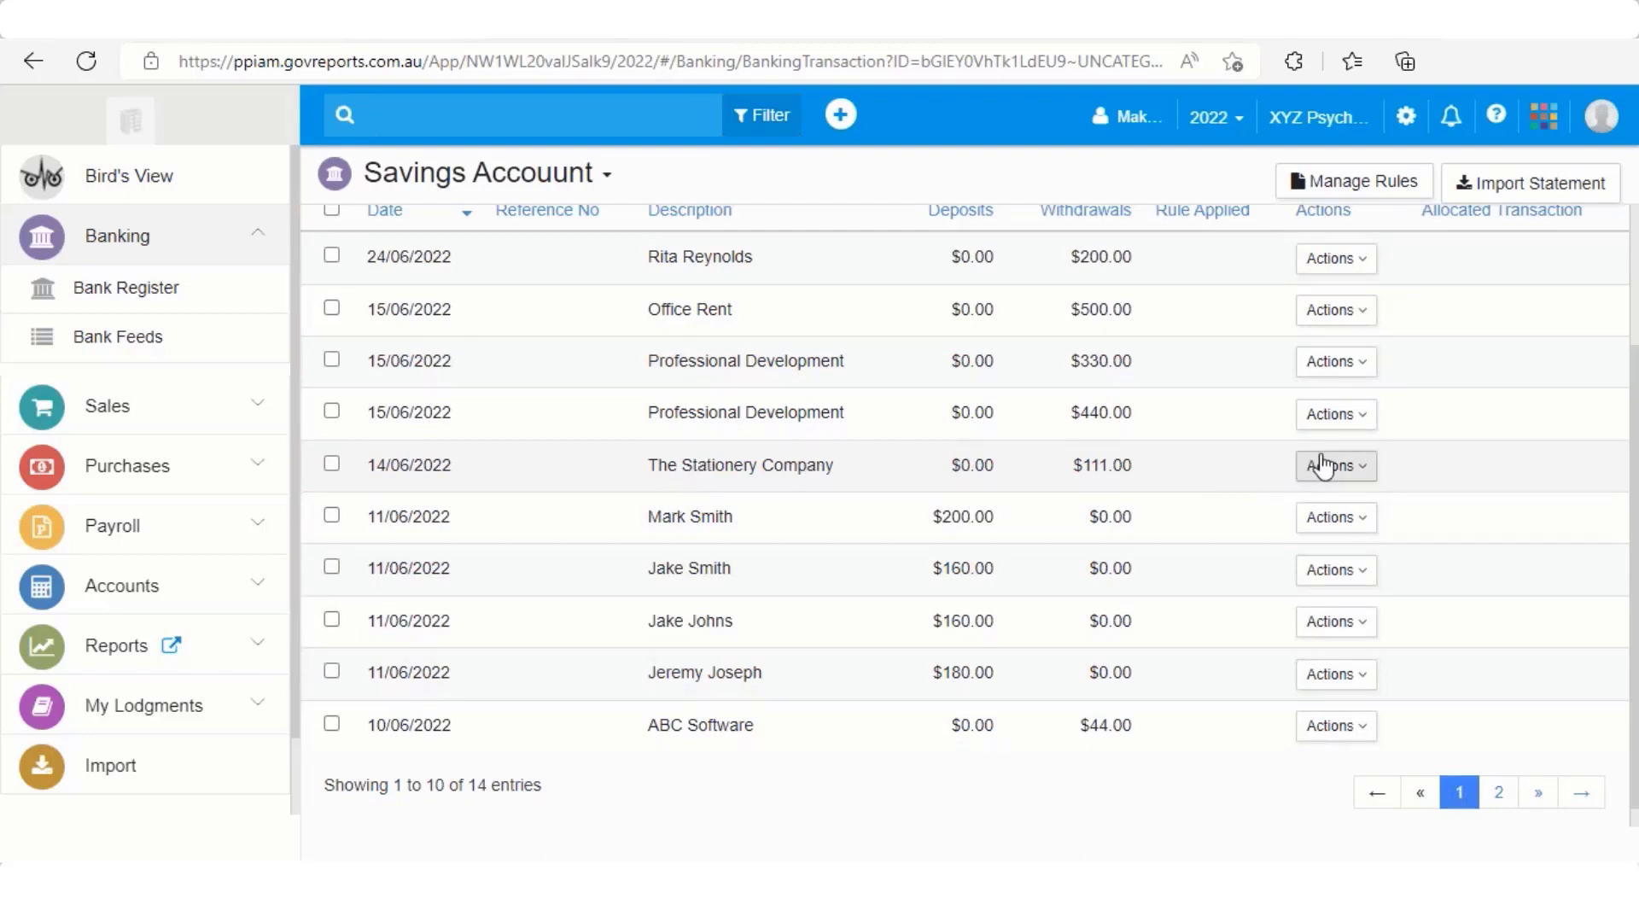
# Allocate The Stationery Company withdrawal as an Expense to account 6-1770 Stationery
pyautogui.click(1363, 482)
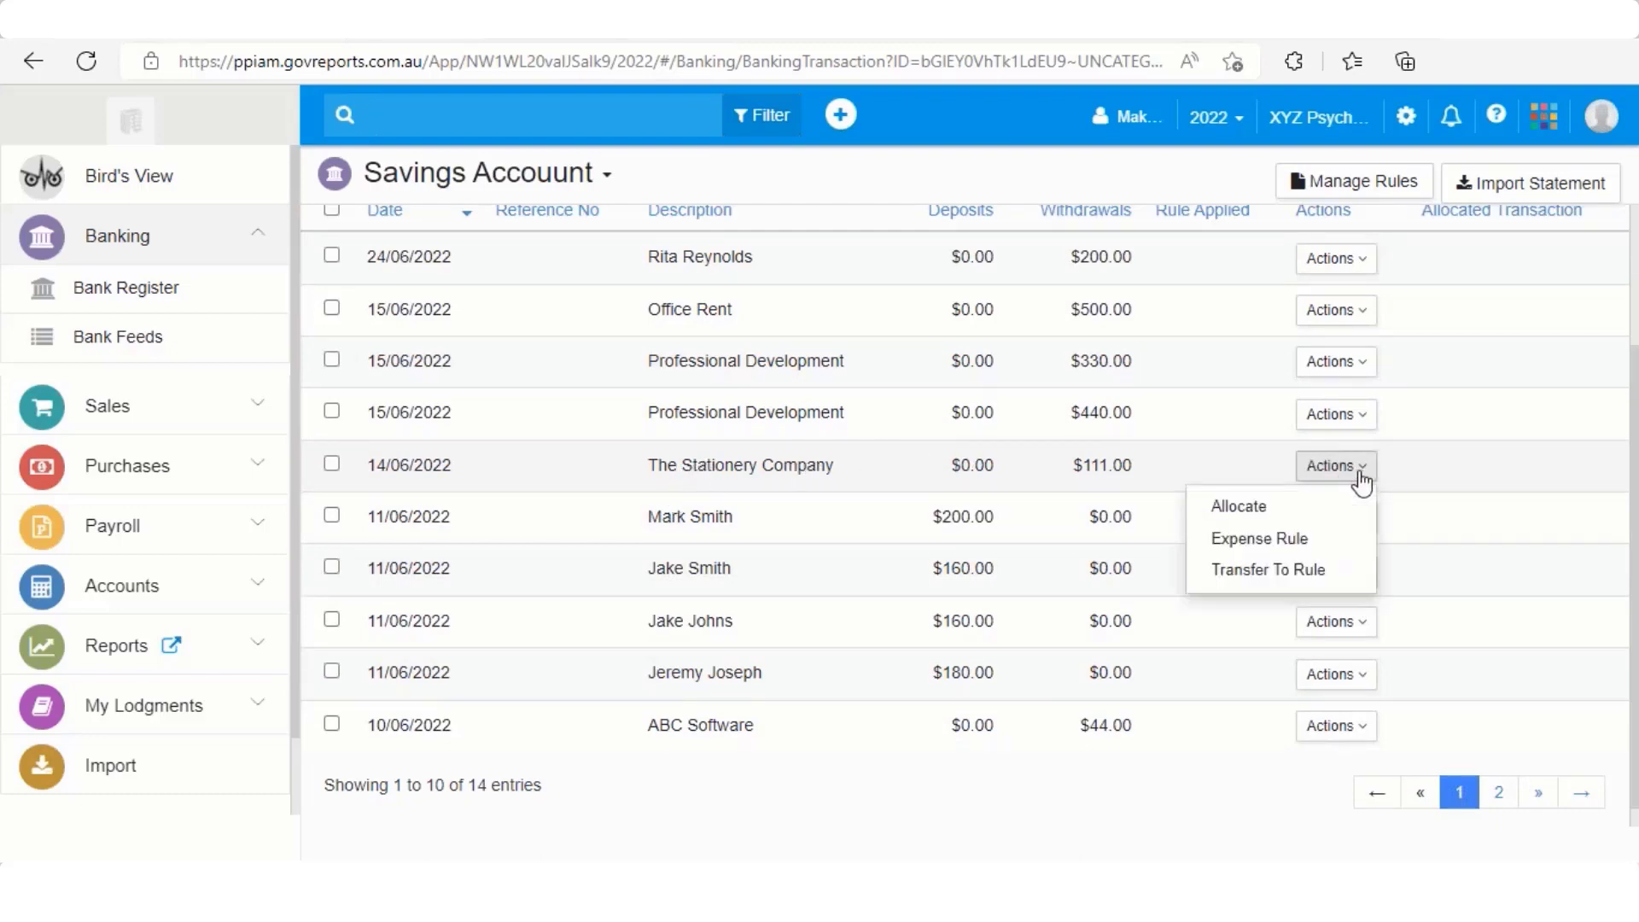
pyautogui.click(1295, 509)
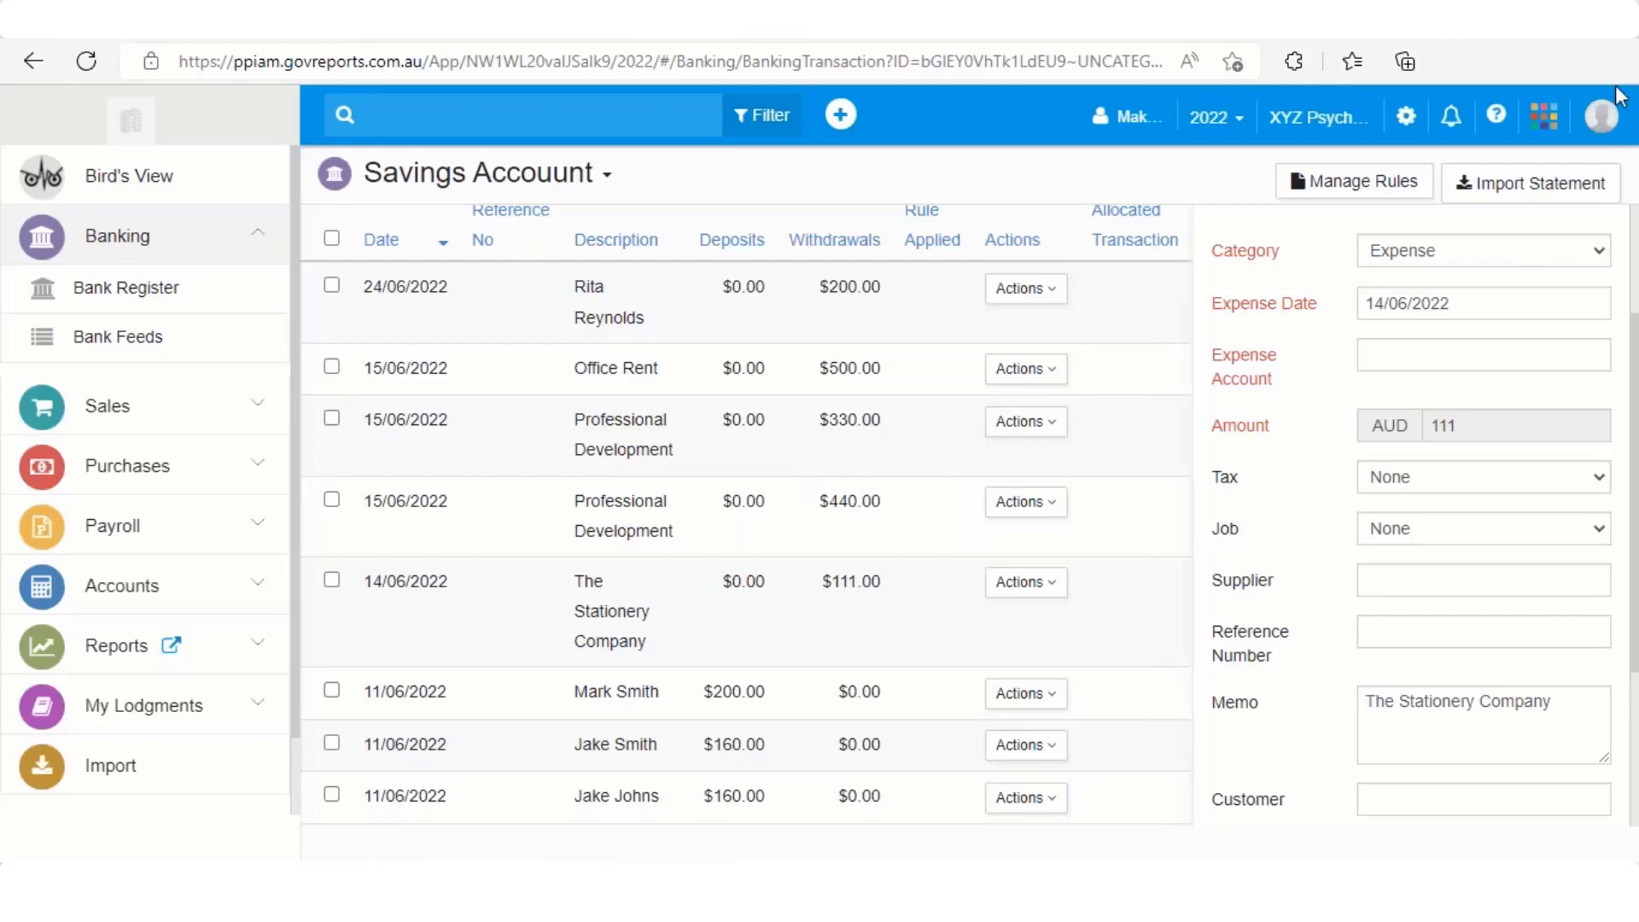
pyautogui.click(1407, 266)
pyautogui.click(1405, 282)
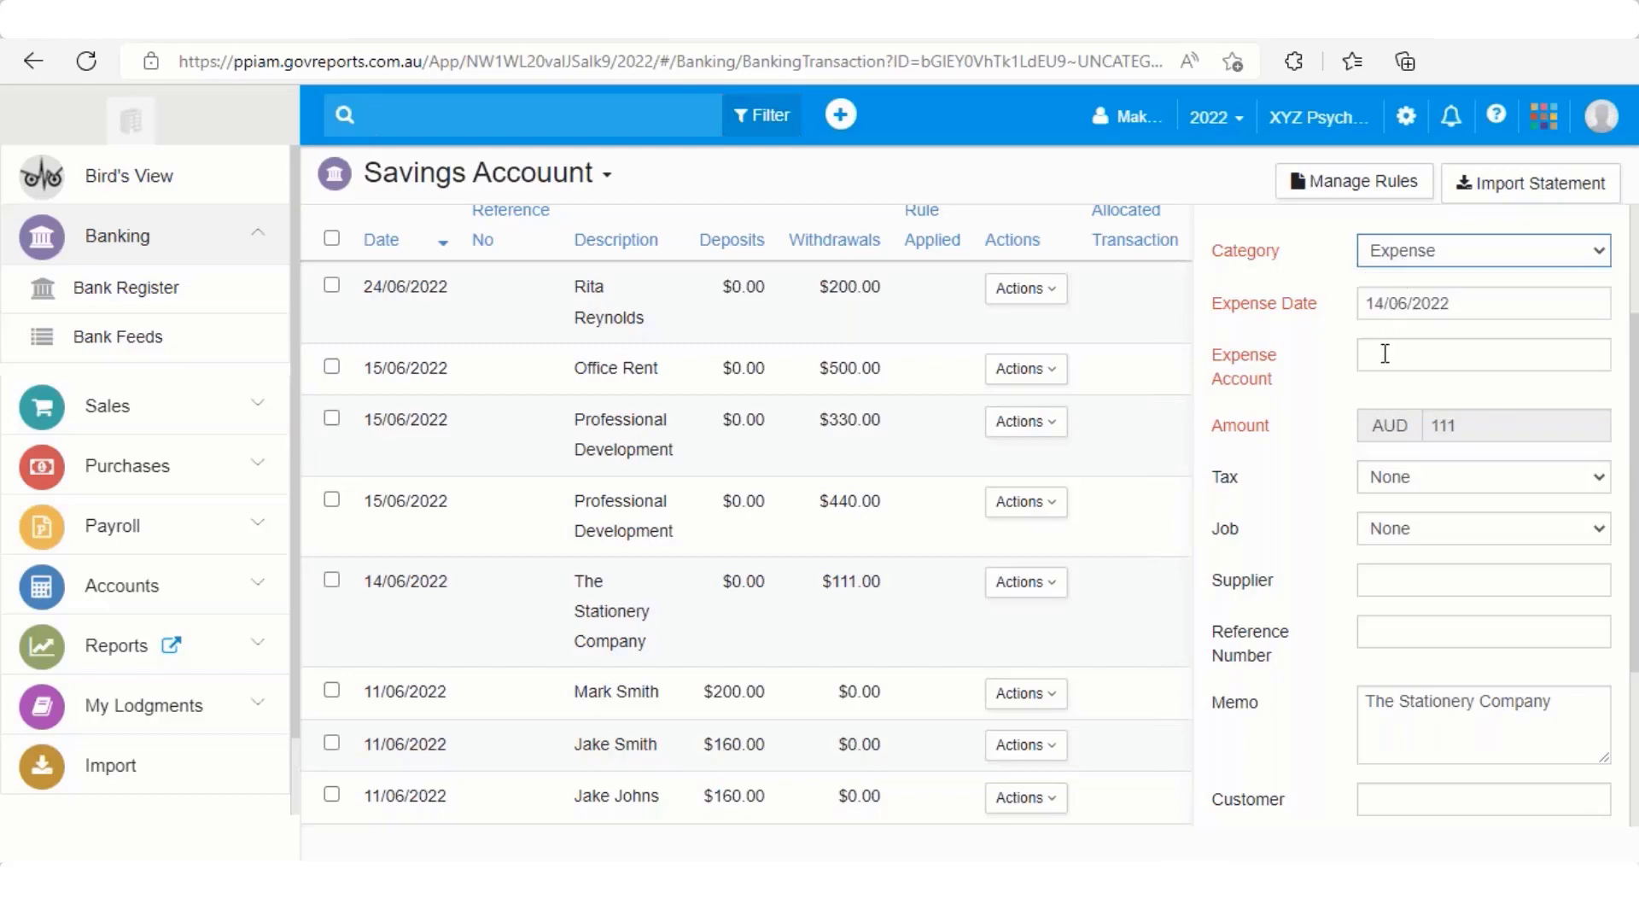
pyautogui.click(1384, 354)
pyautogui.write('Statio er')
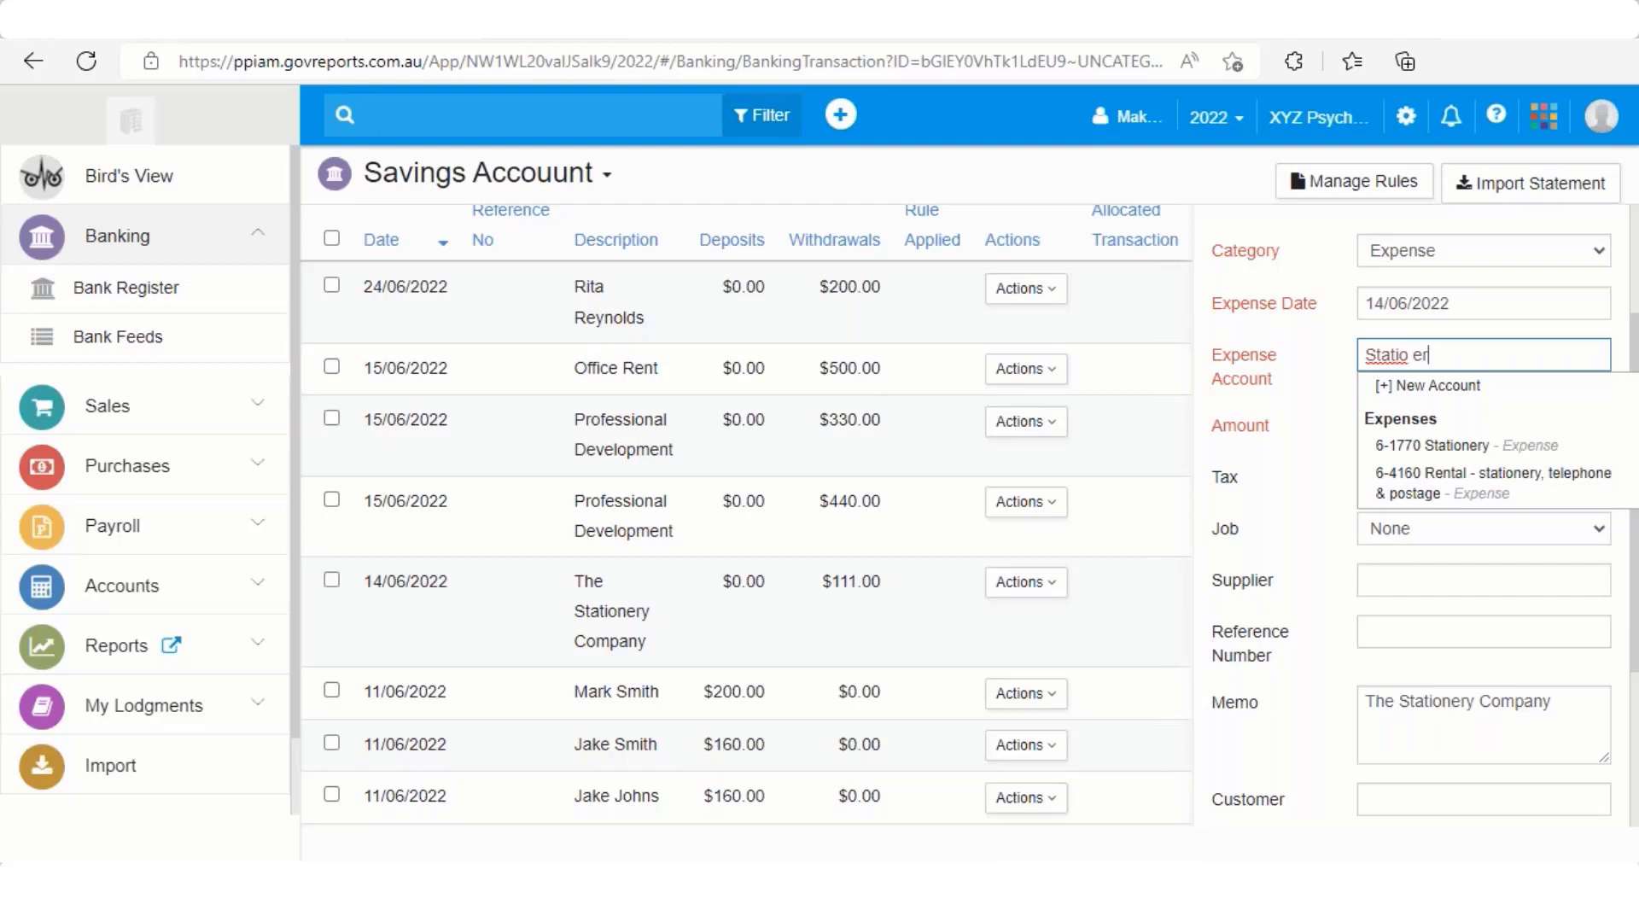
pyautogui.press('BackSpace')
pyautogui.press('BackSpace')
pyautogui.press('BackSpace')
pyautogui.write('ner')
pyautogui.click(1436, 447)
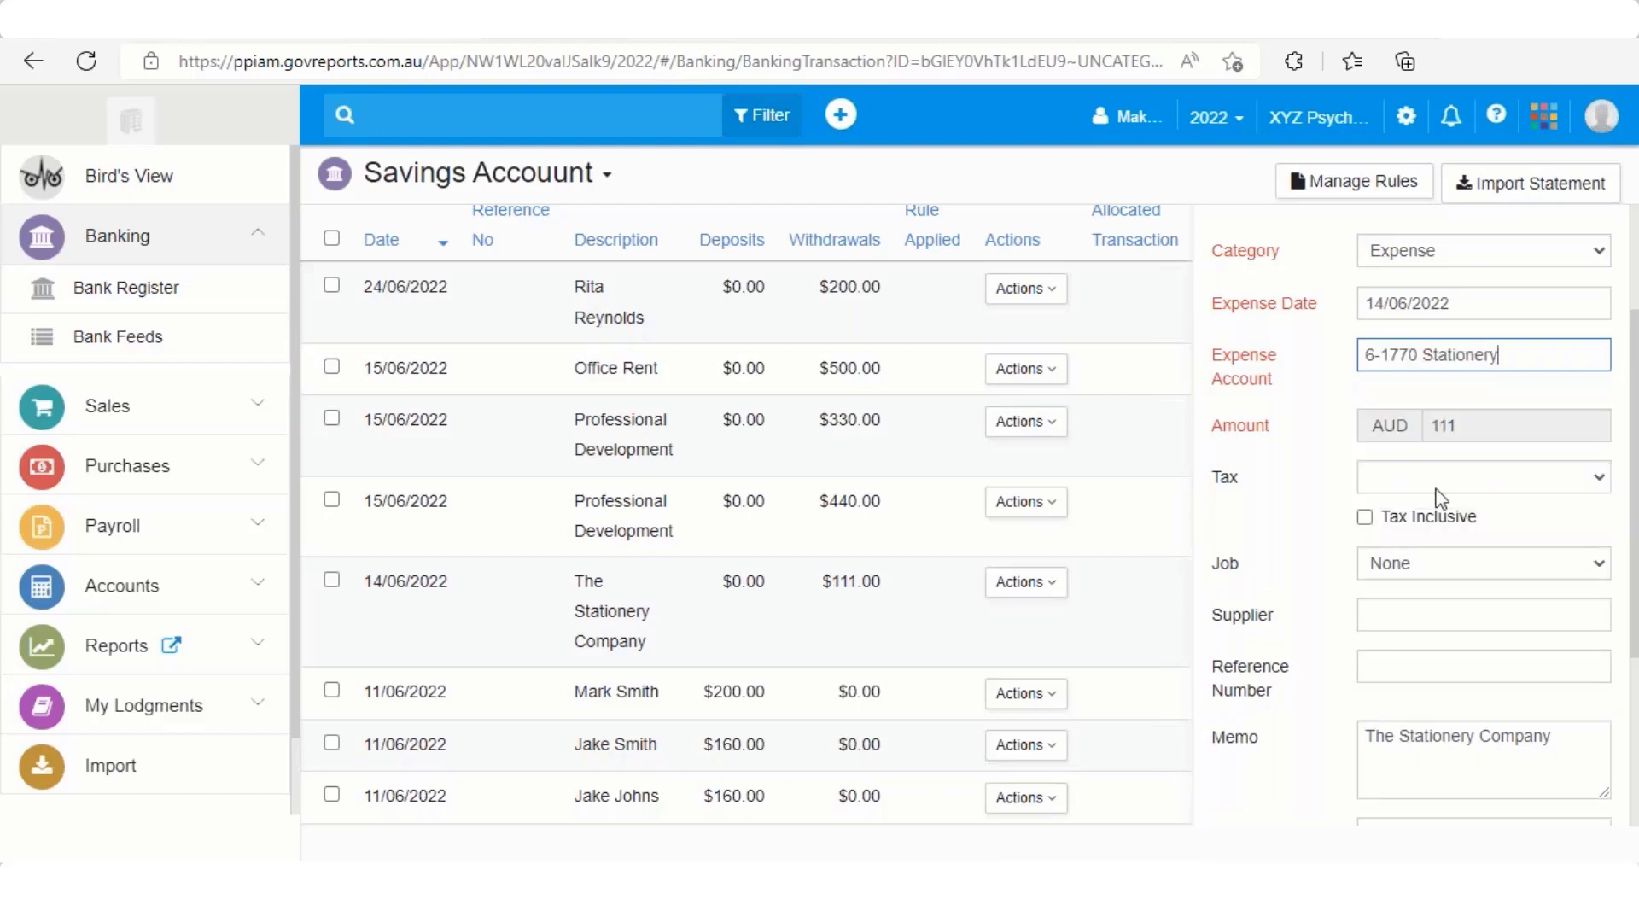
# Apply GST (10%) tax inclusive, set supplier The Stationery Company, and save the allocation
pyautogui.click(1434, 480)
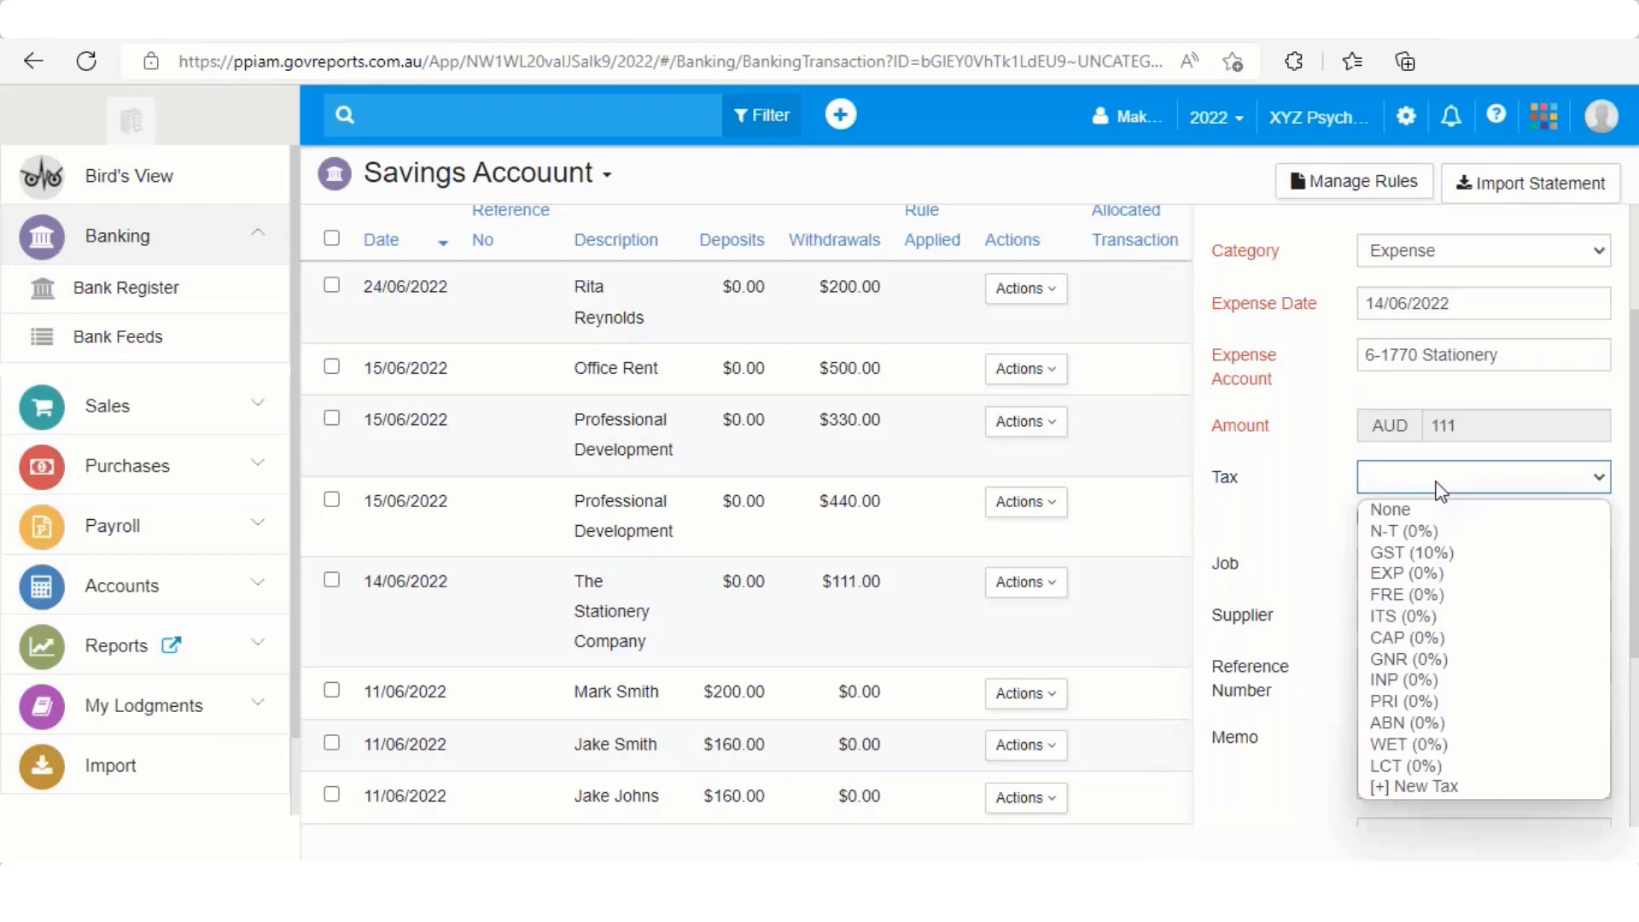
pyautogui.click(1425, 551)
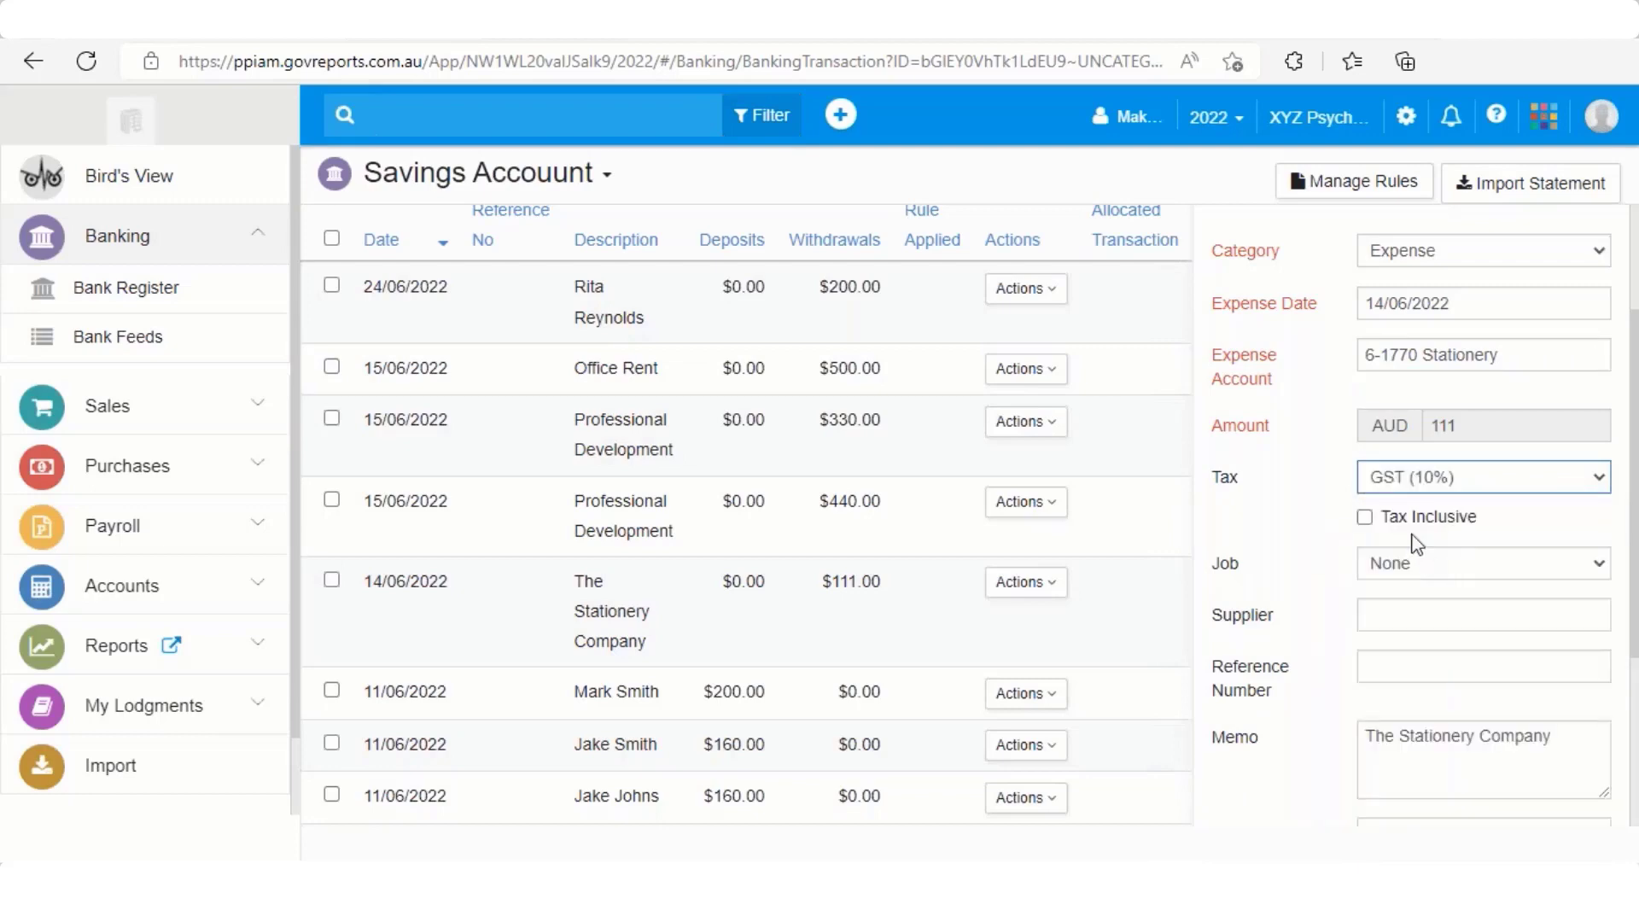
pyautogui.click(1364, 516)
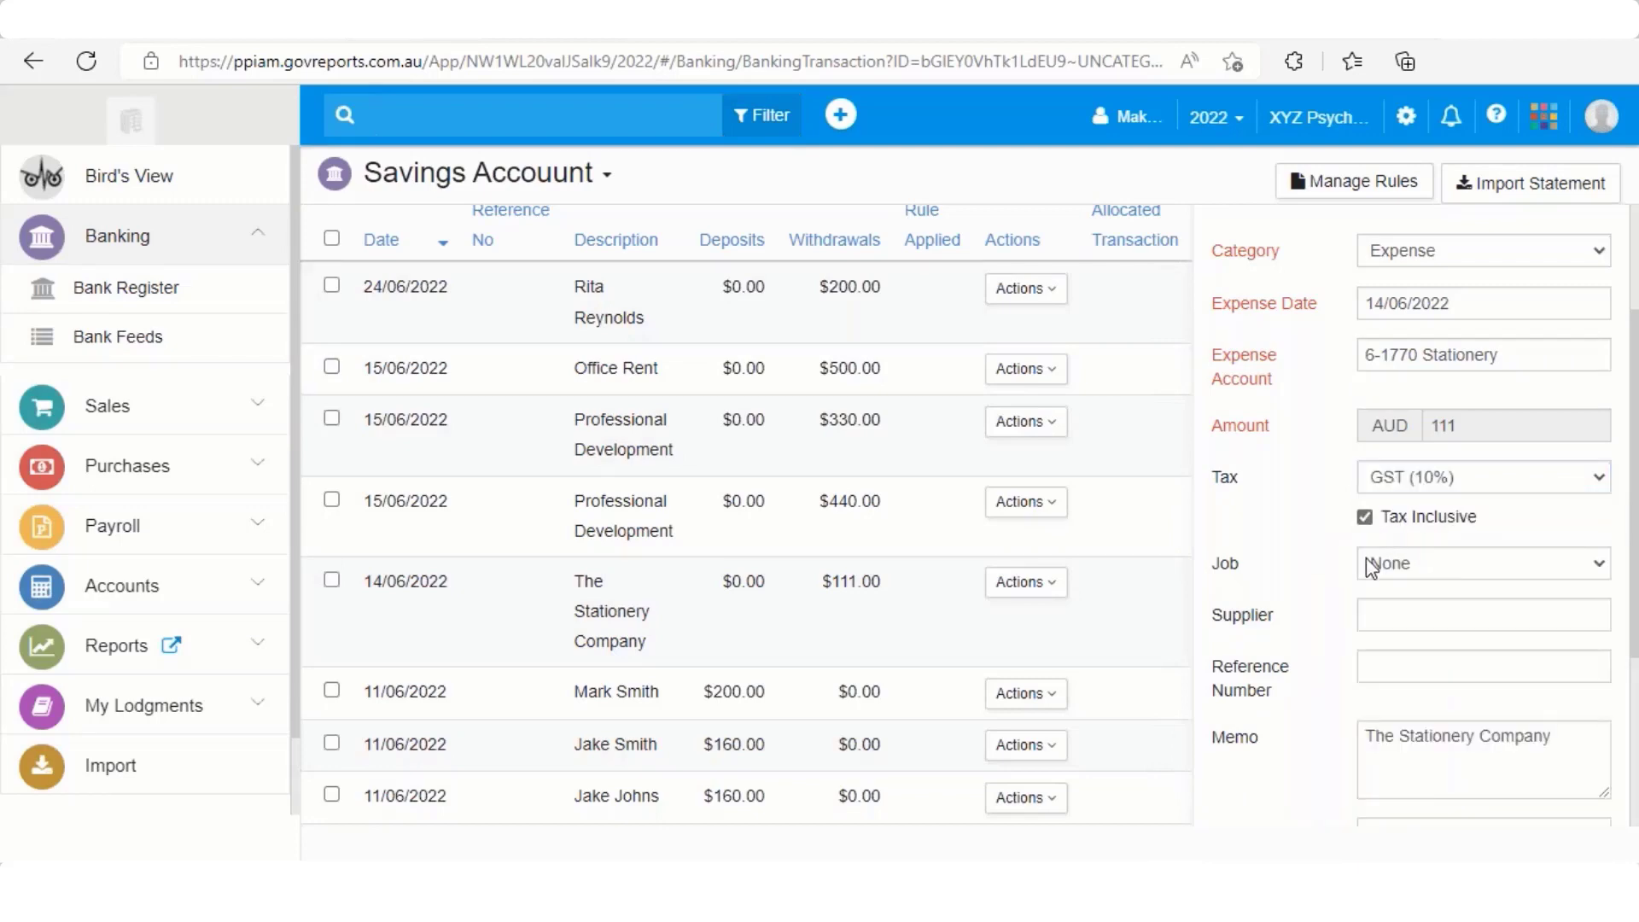
pyautogui.click(1378, 608)
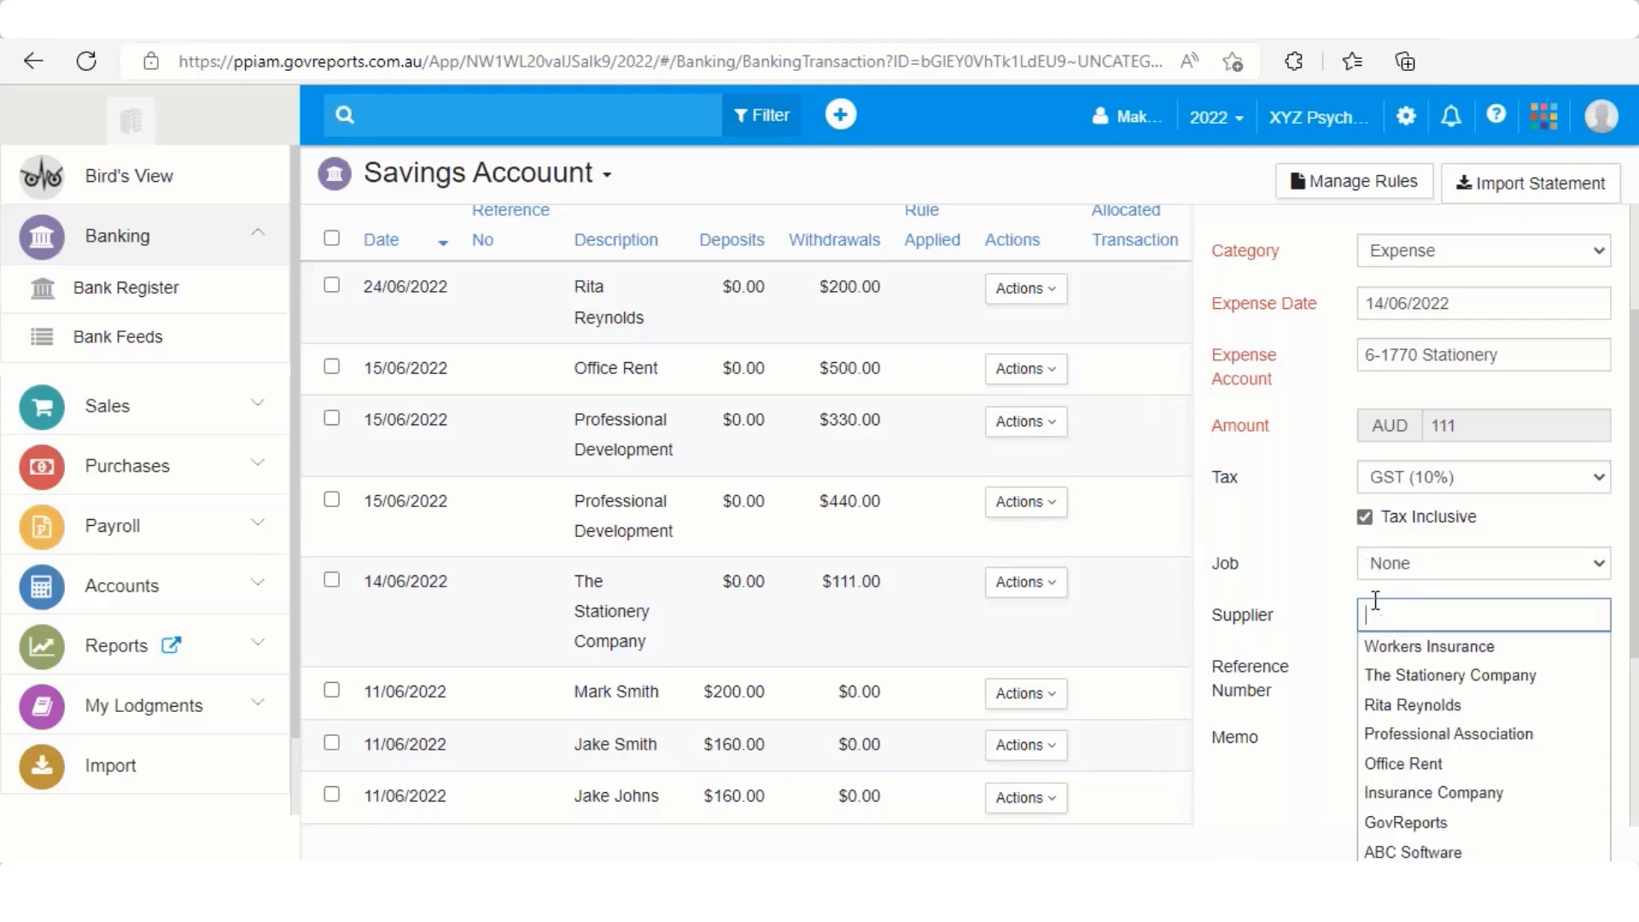
pyautogui.click(1371, 673)
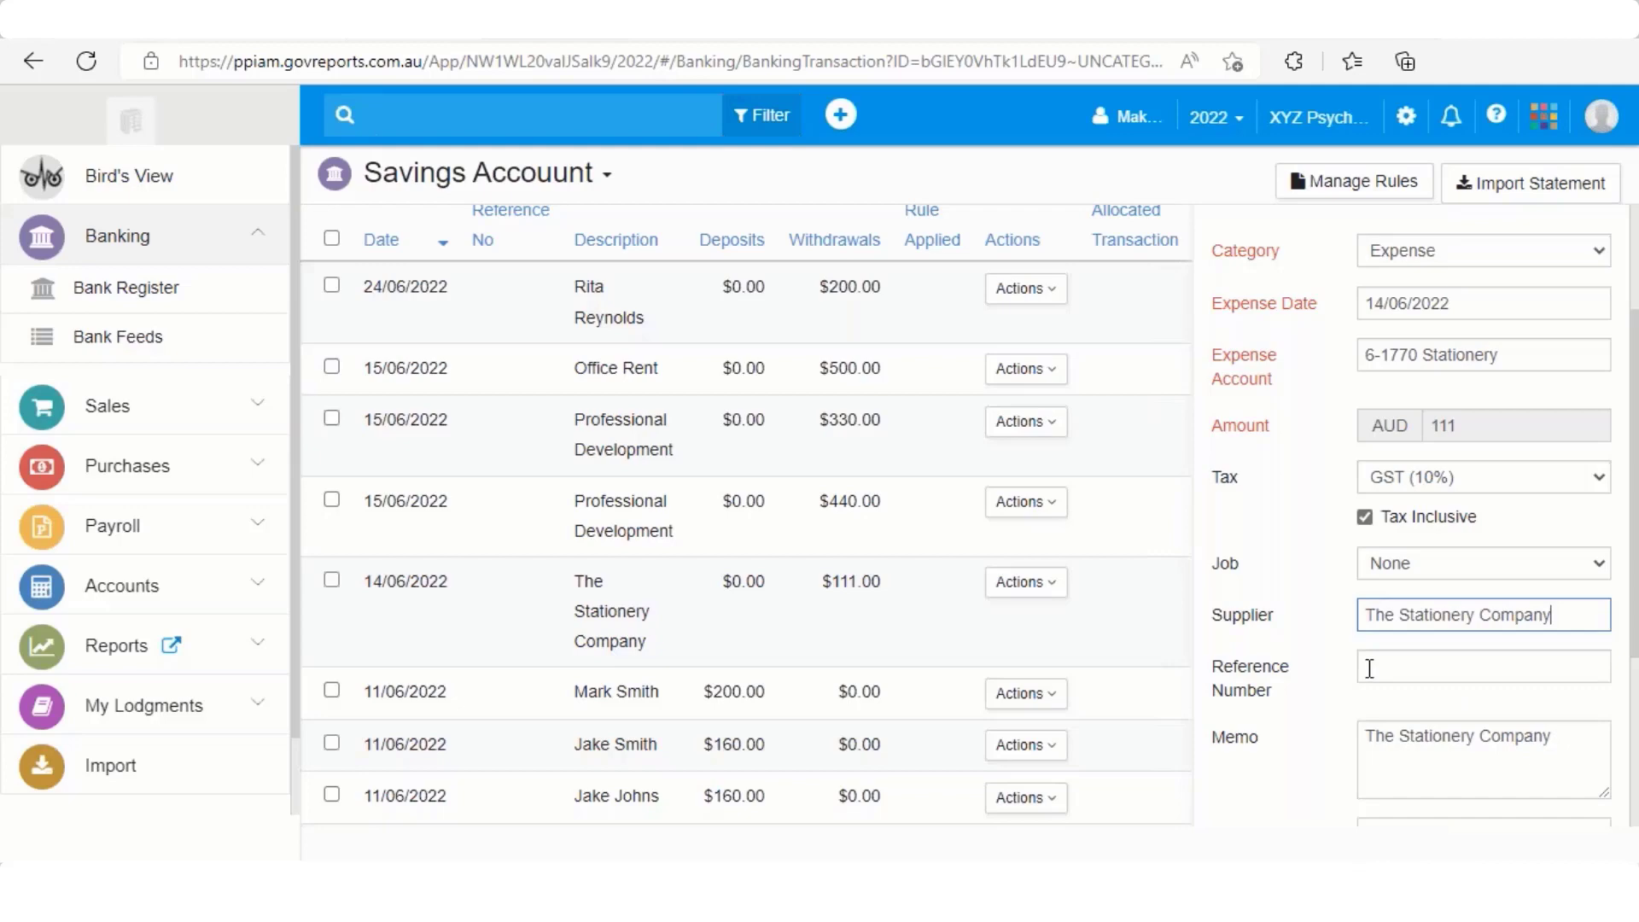
pyautogui.scroll(-3, 1369, 668)
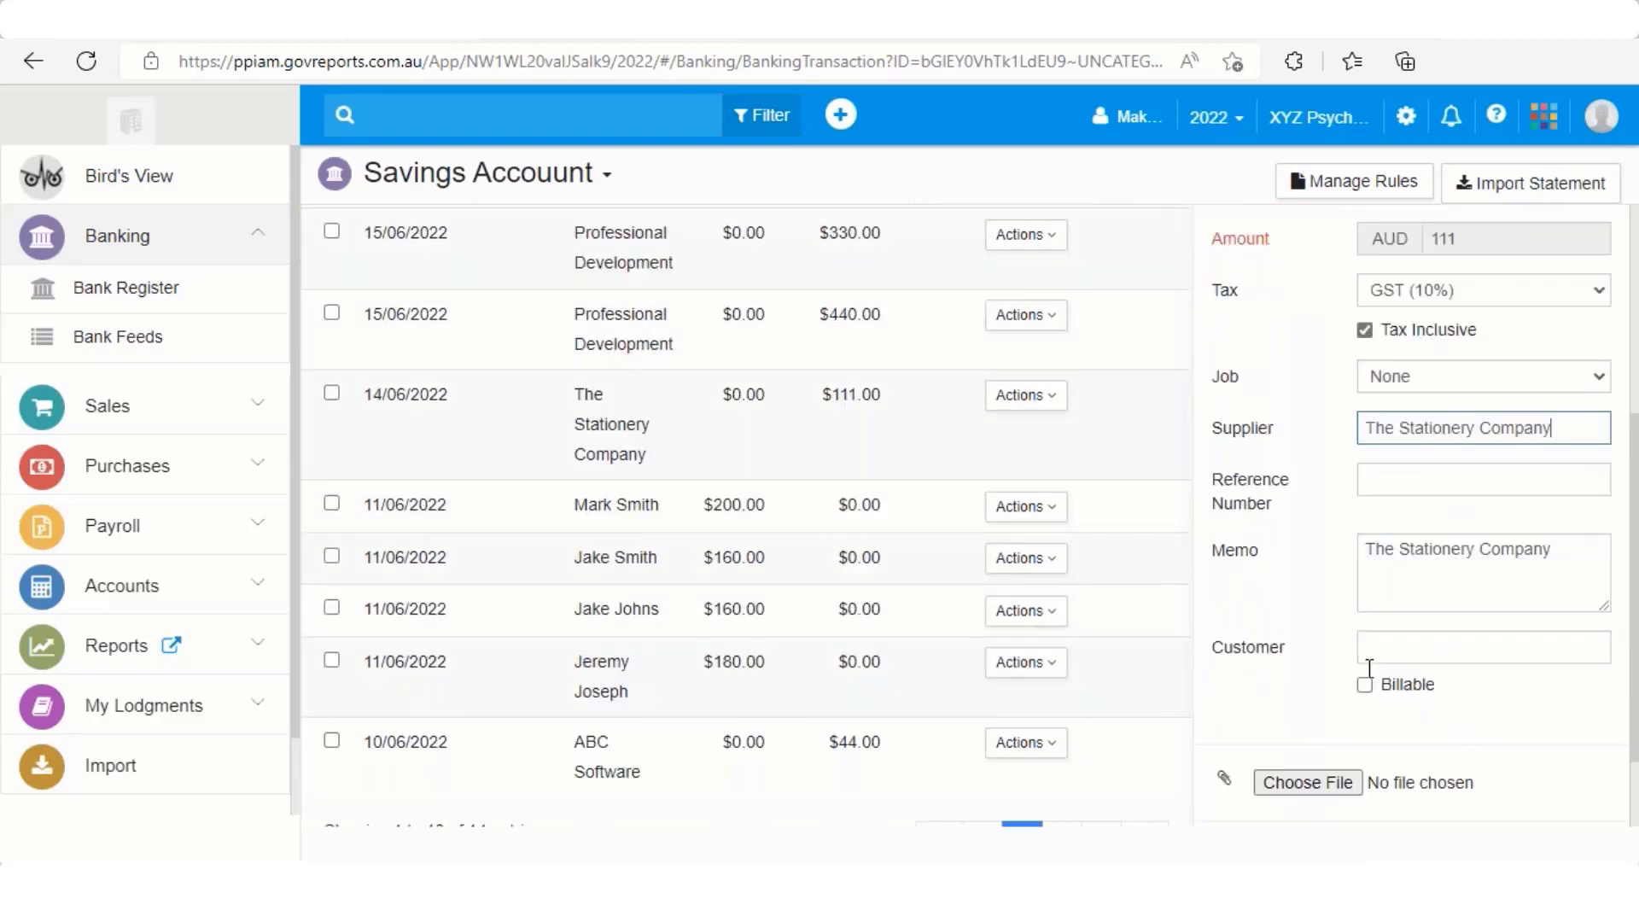
pyautogui.click(1249, 775)
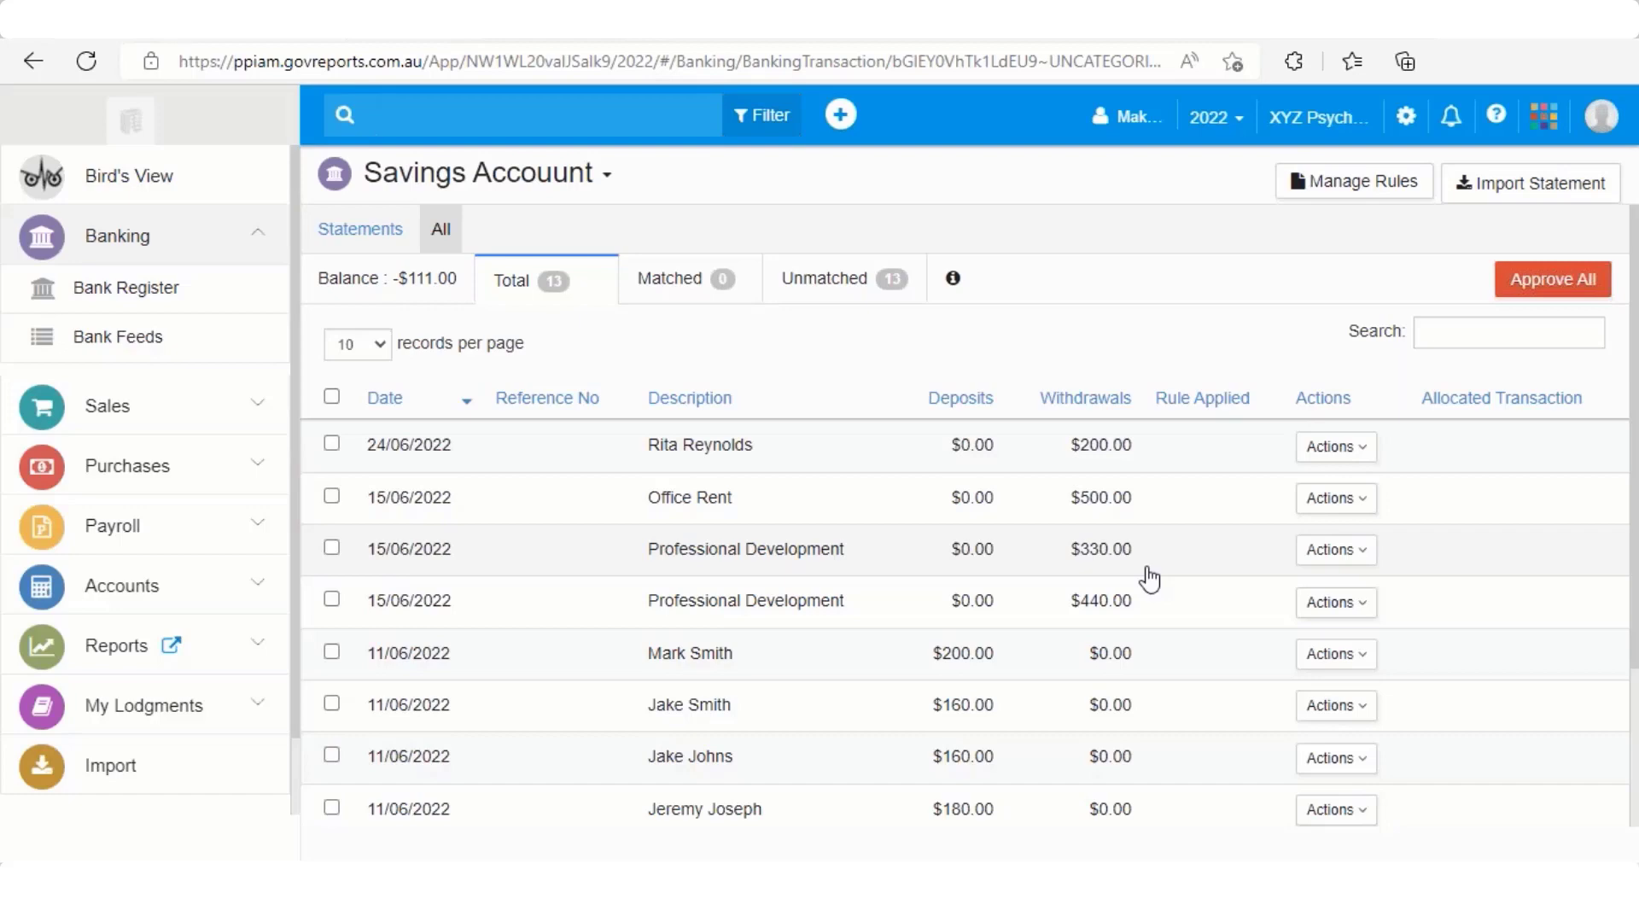
# Scroll the 13-entry Savings Account list down to the 04/06/2022 $200 deposit
pyautogui.scroll(-3, 1150, 581)
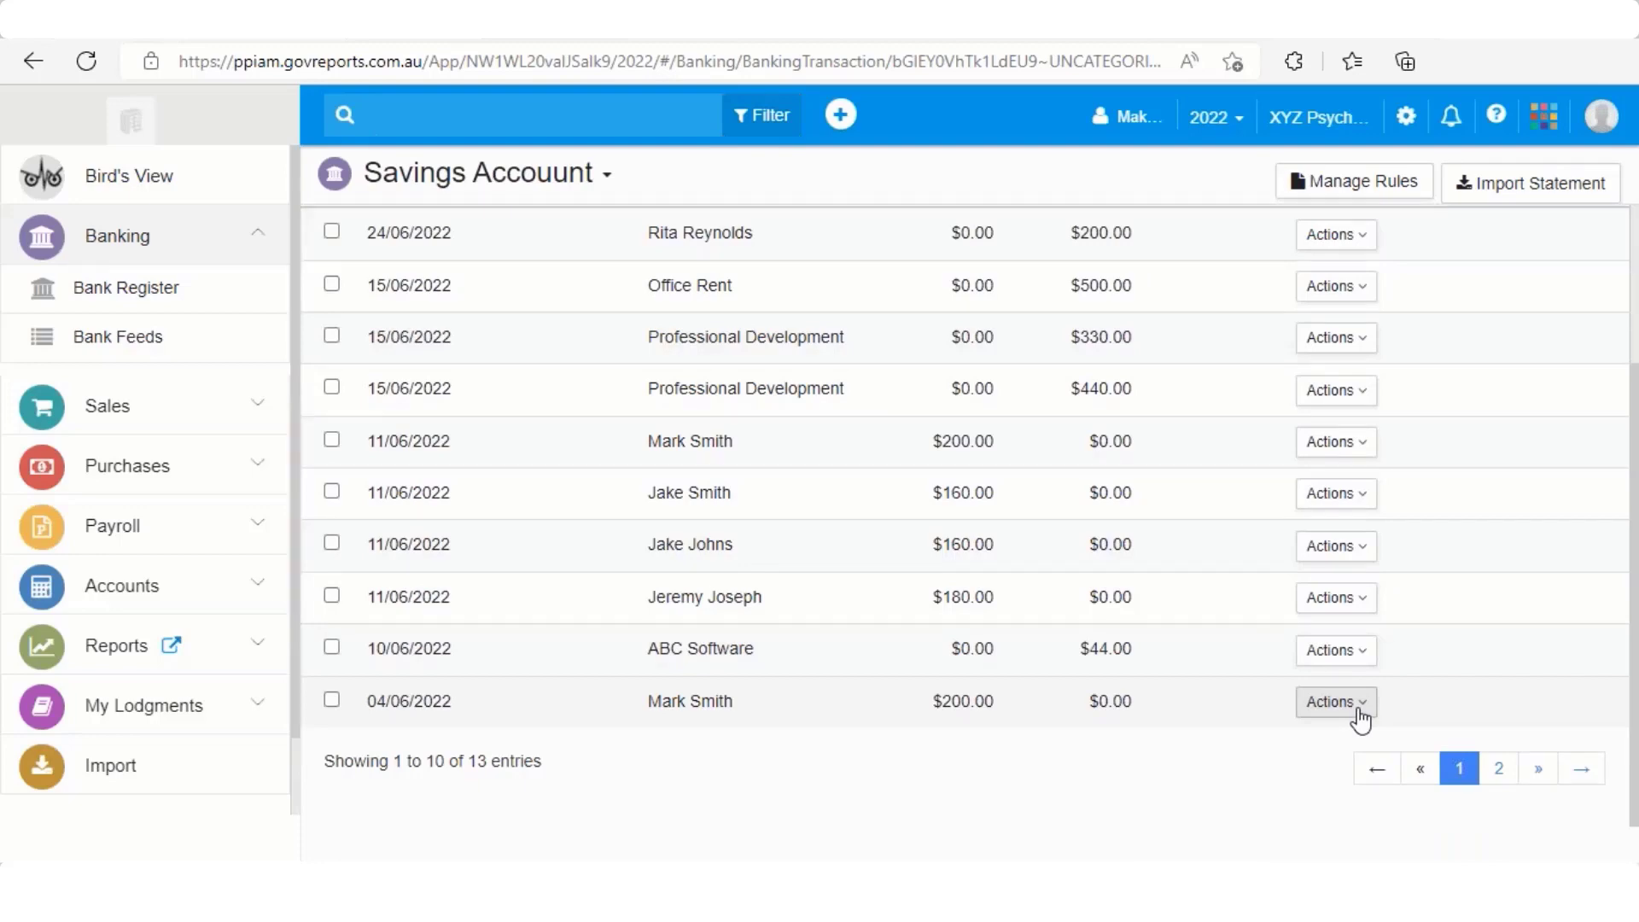
# Allocate the 04/06/2022 deposit as a Customer Payment from the customer, received via NetBank
pyautogui.click(1360, 717)
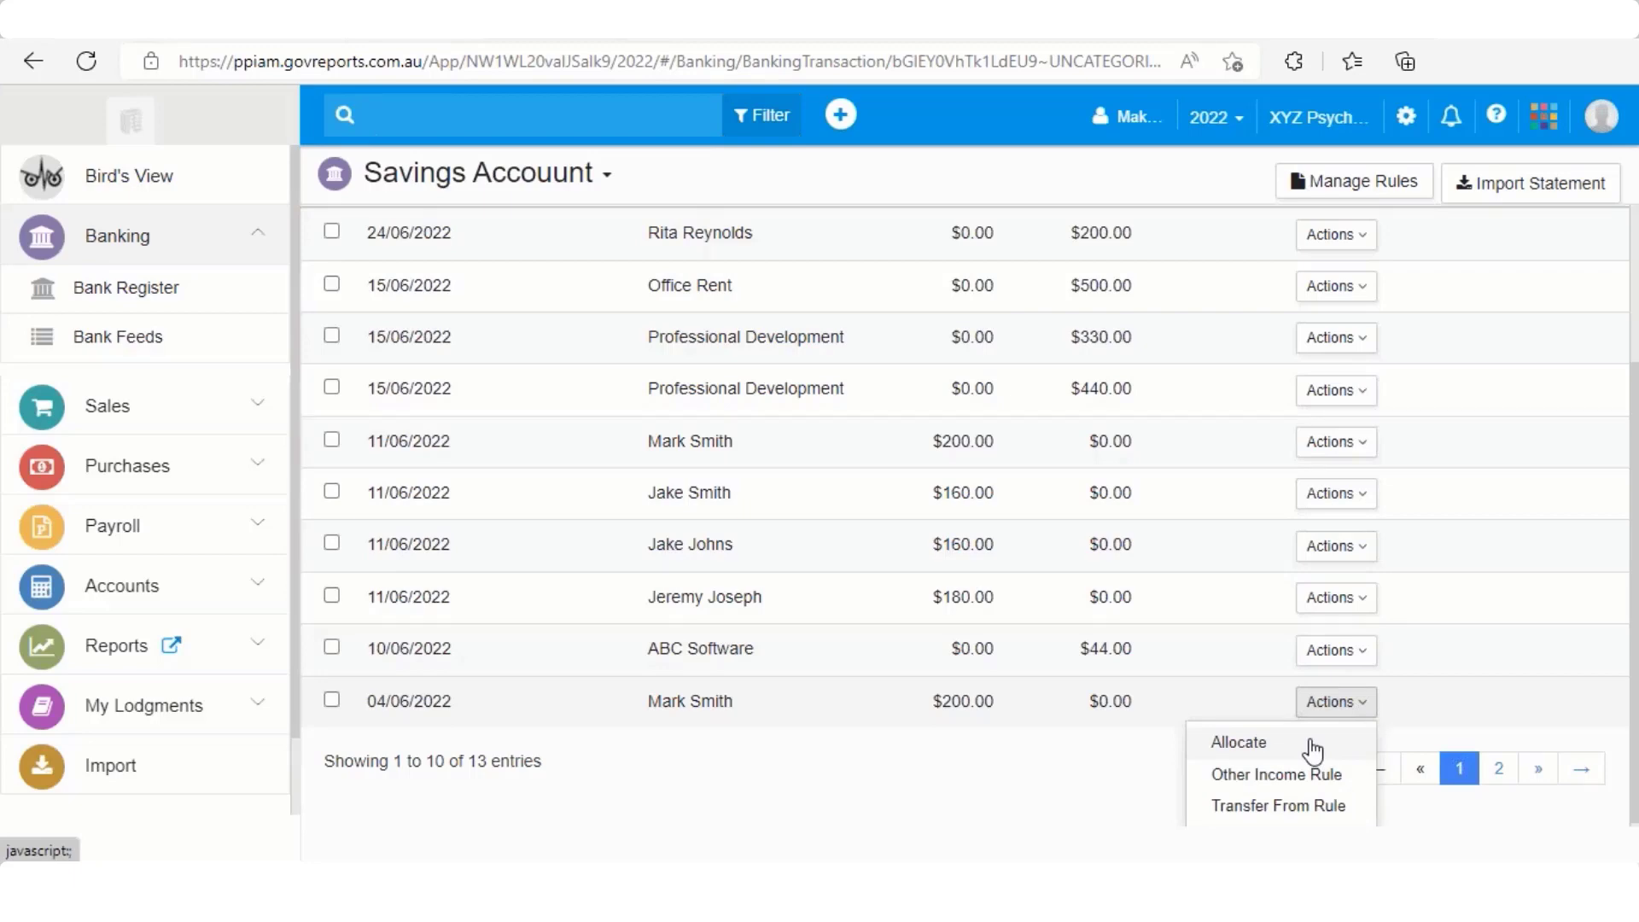
pyautogui.click(1311, 751)
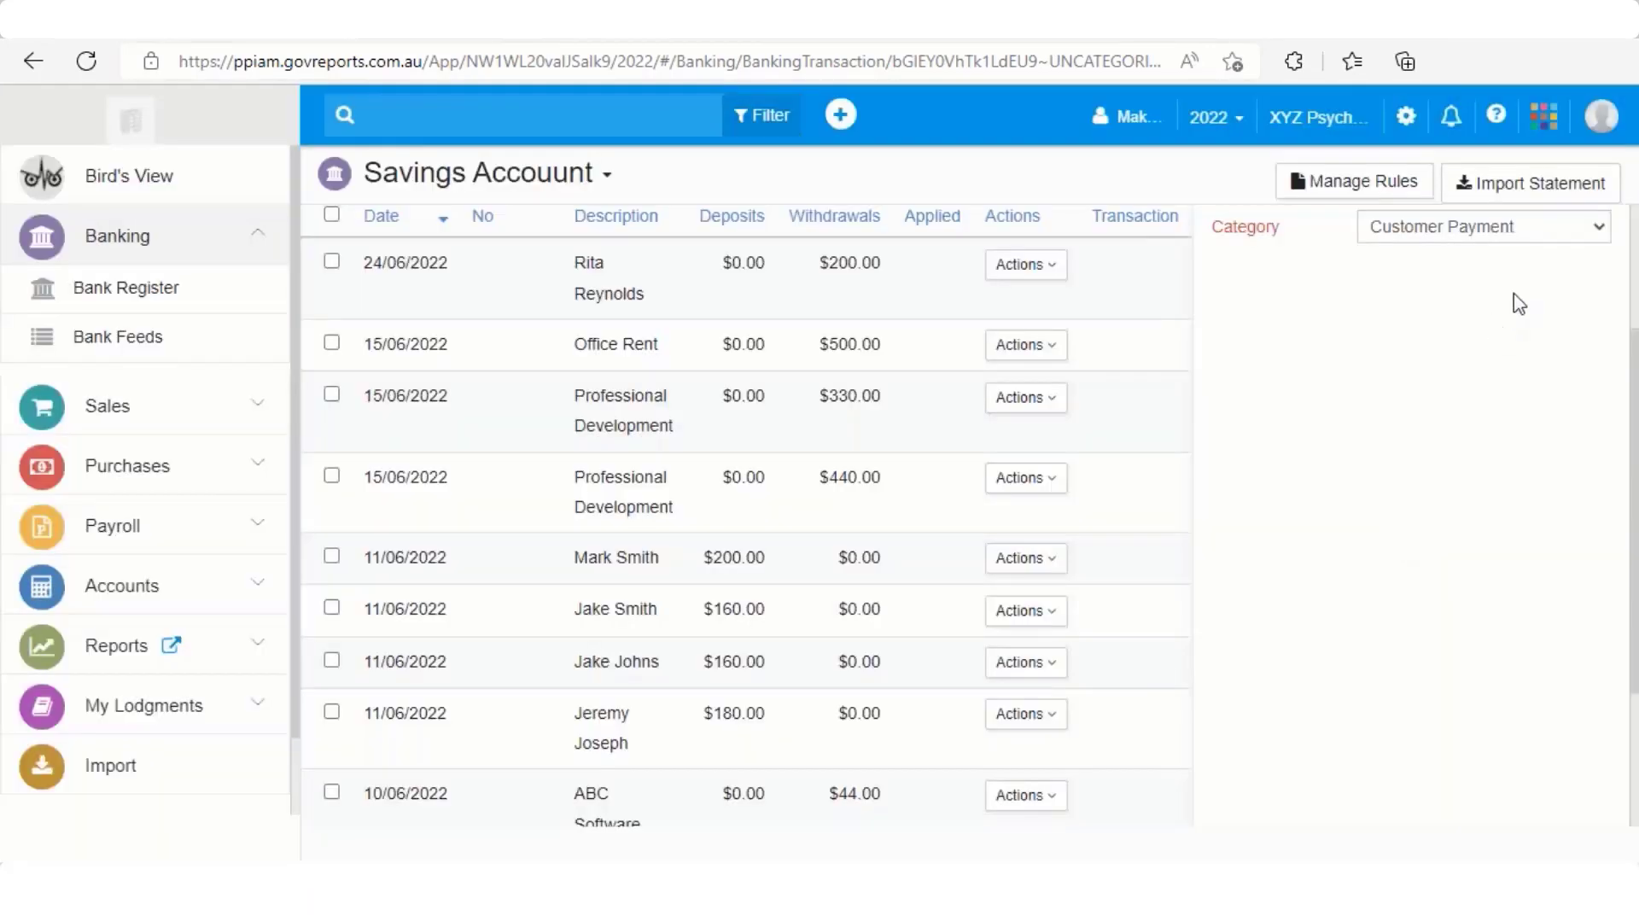
pyautogui.click(1599, 227)
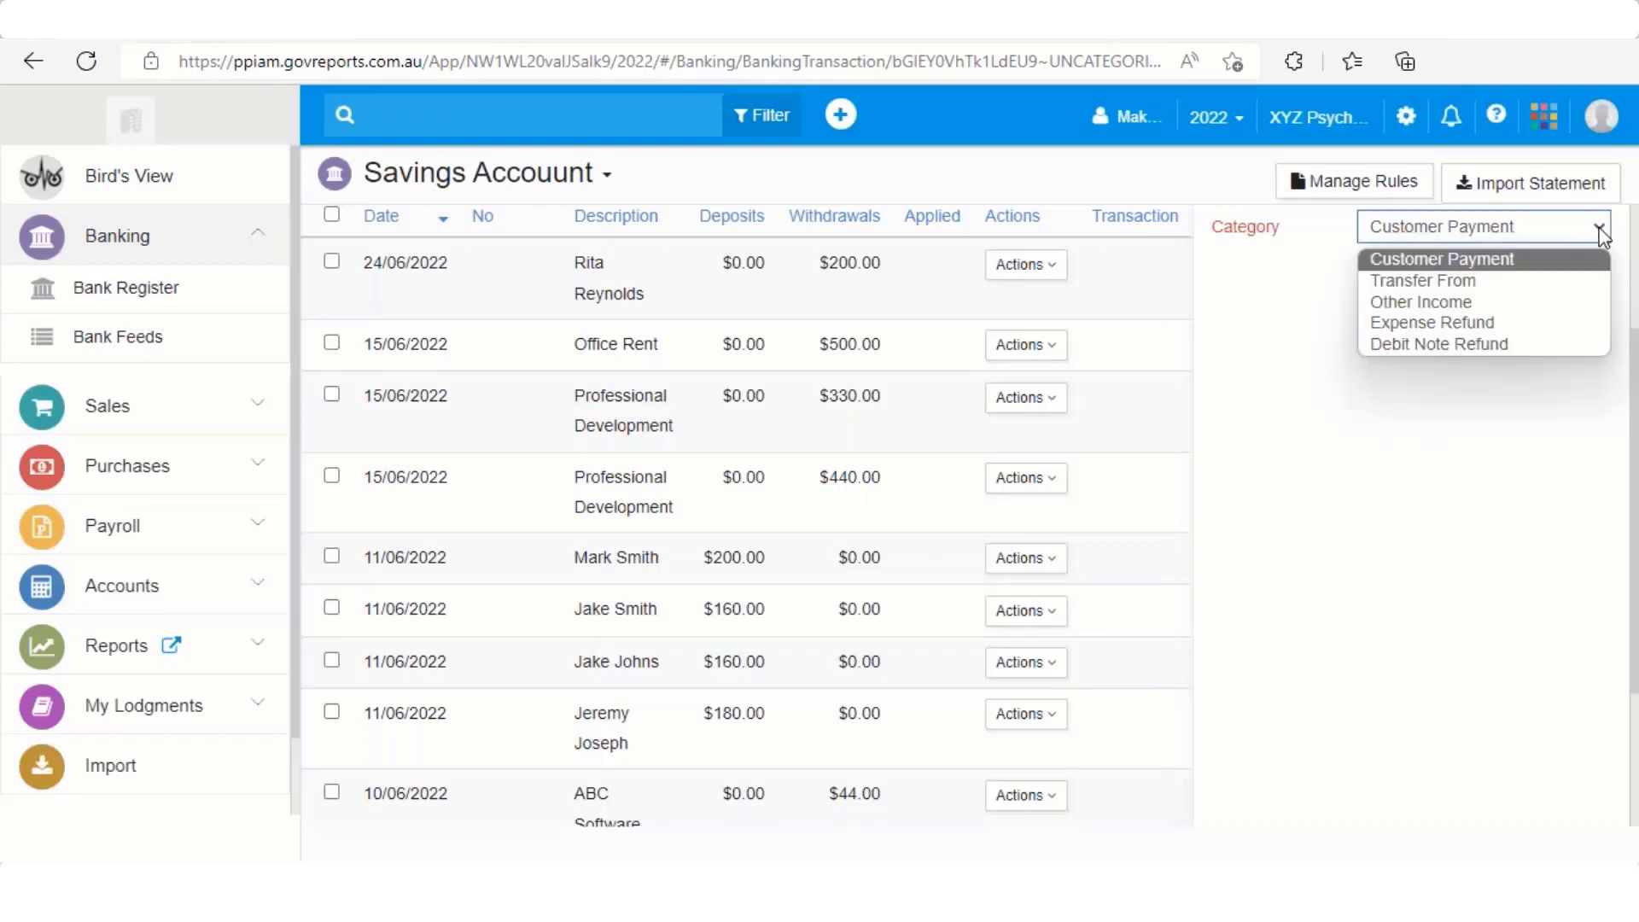
pyautogui.click(1571, 259)
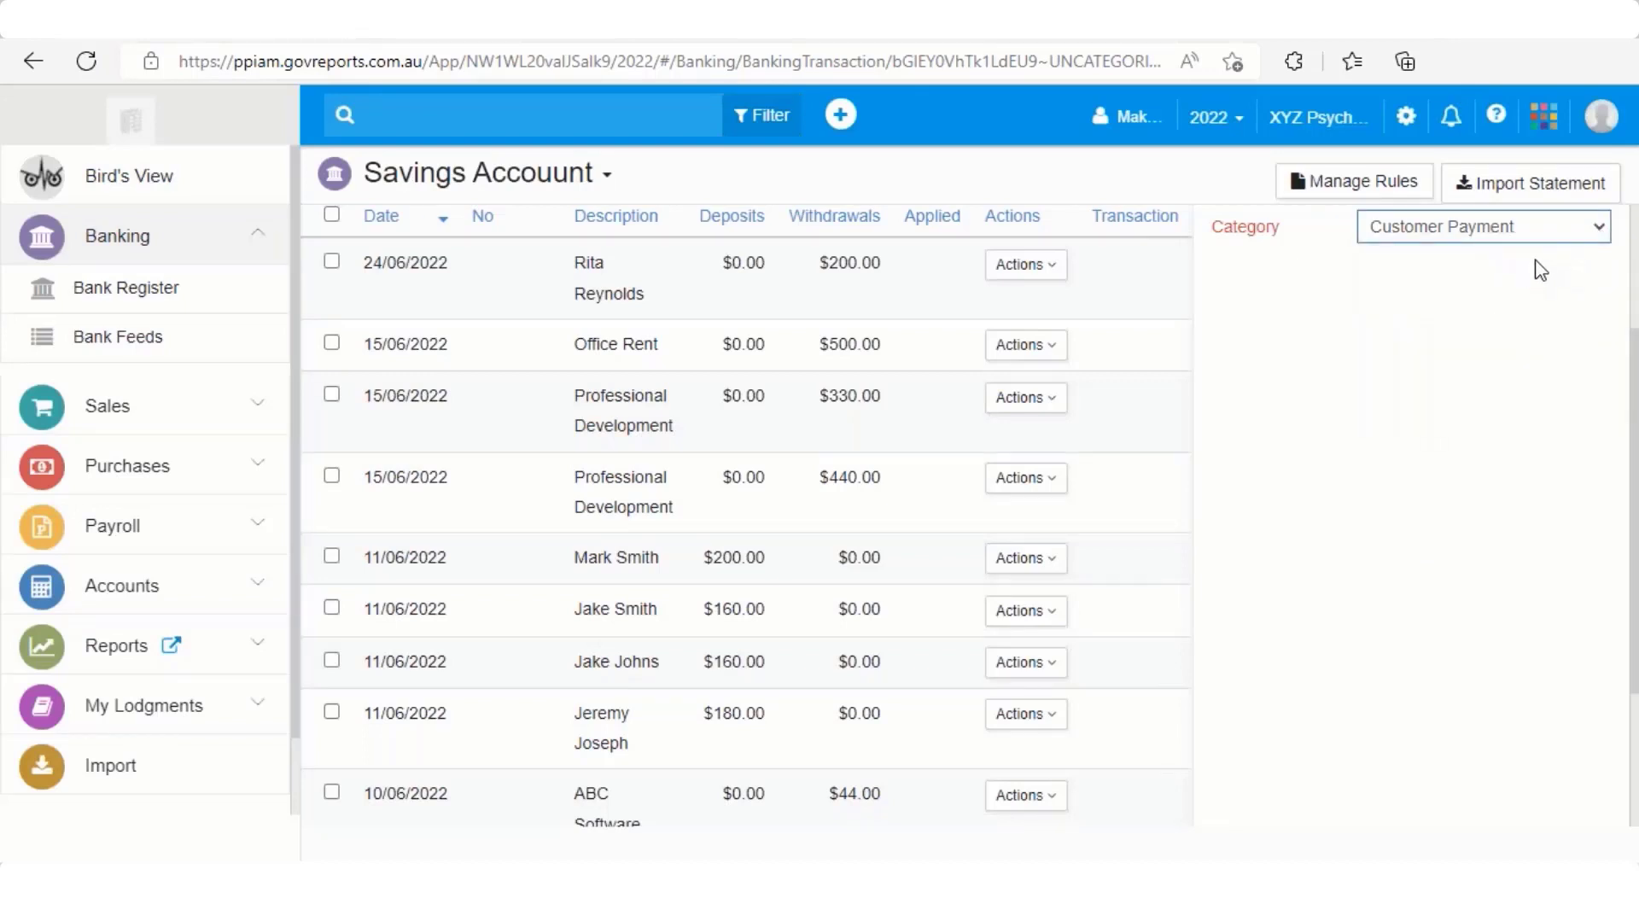
pyautogui.click(1597, 227)
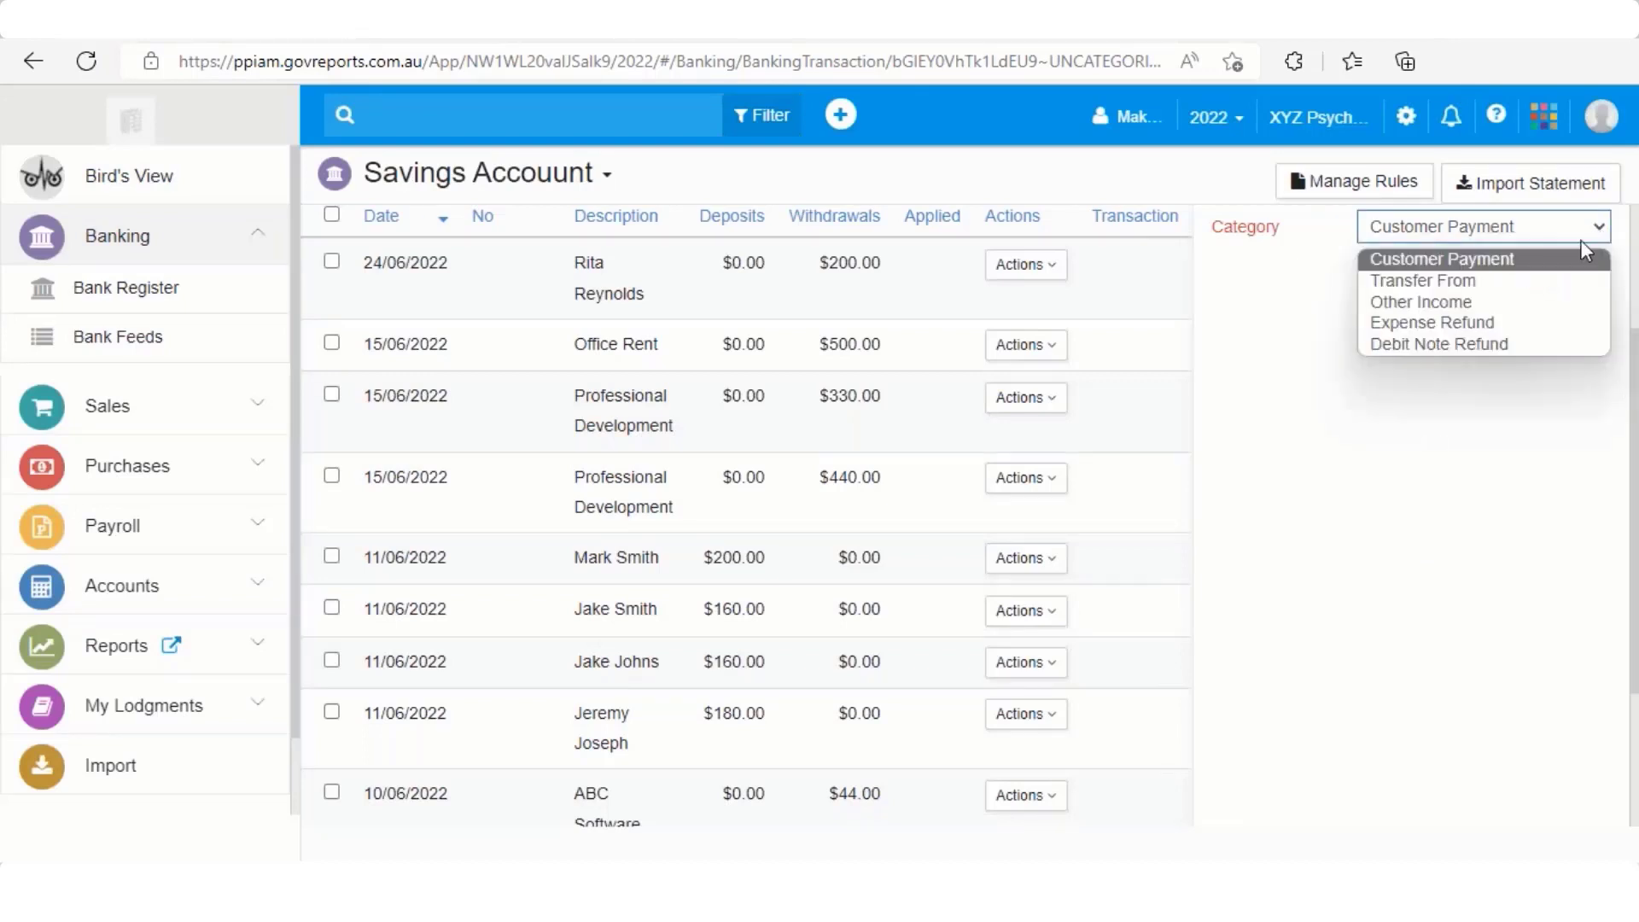
pyautogui.click(1499, 266)
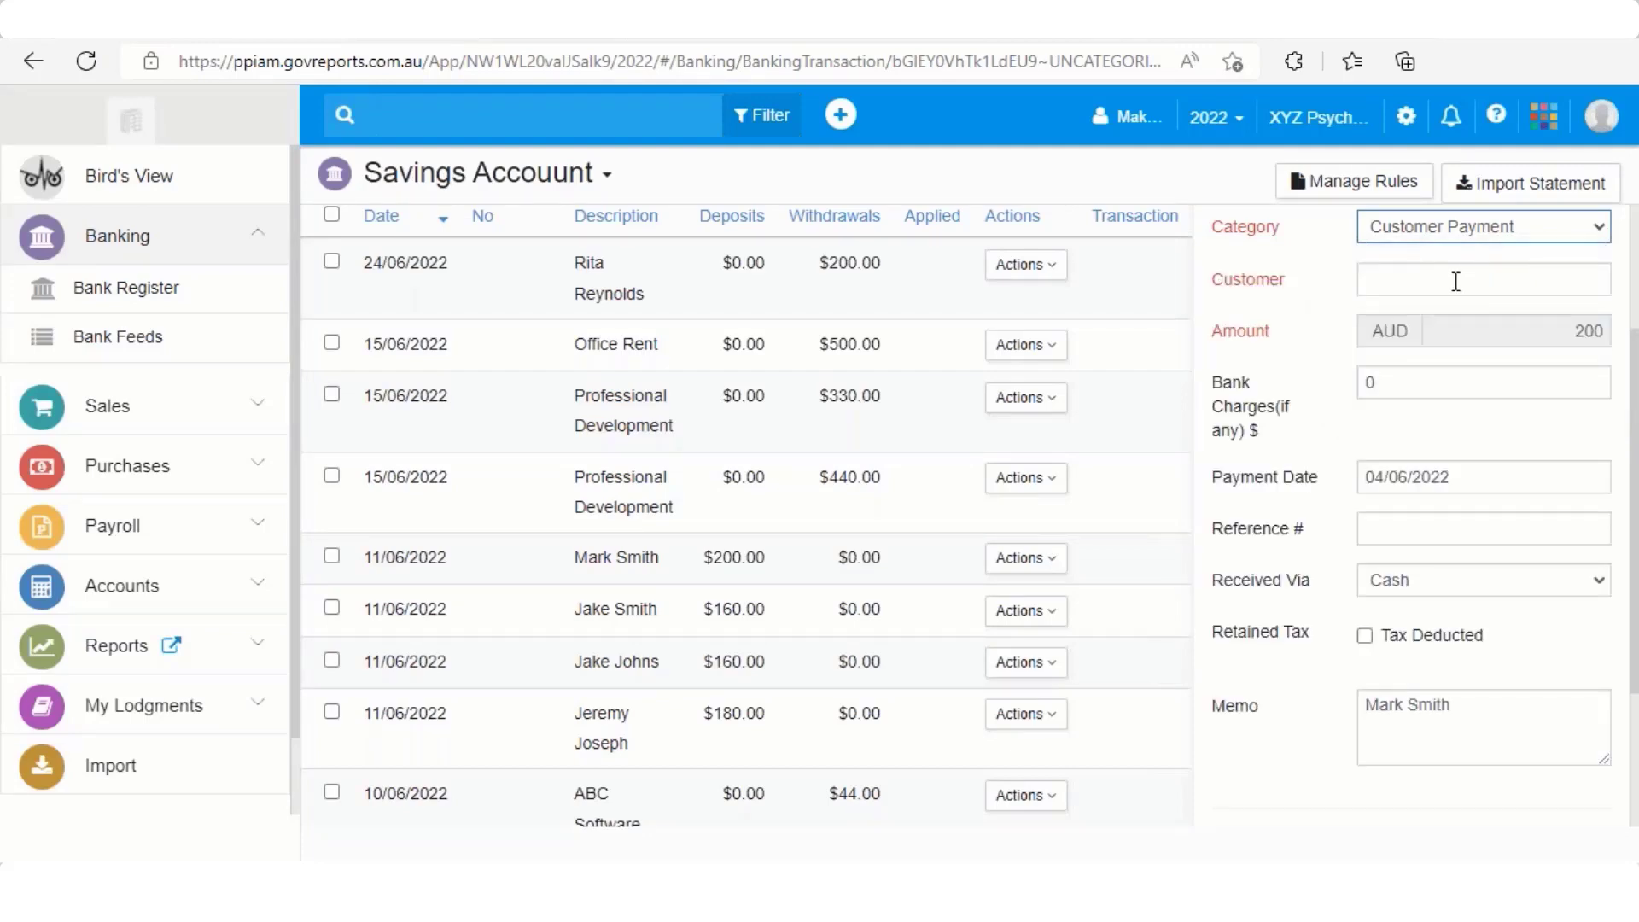
pyautogui.click(1454, 281)
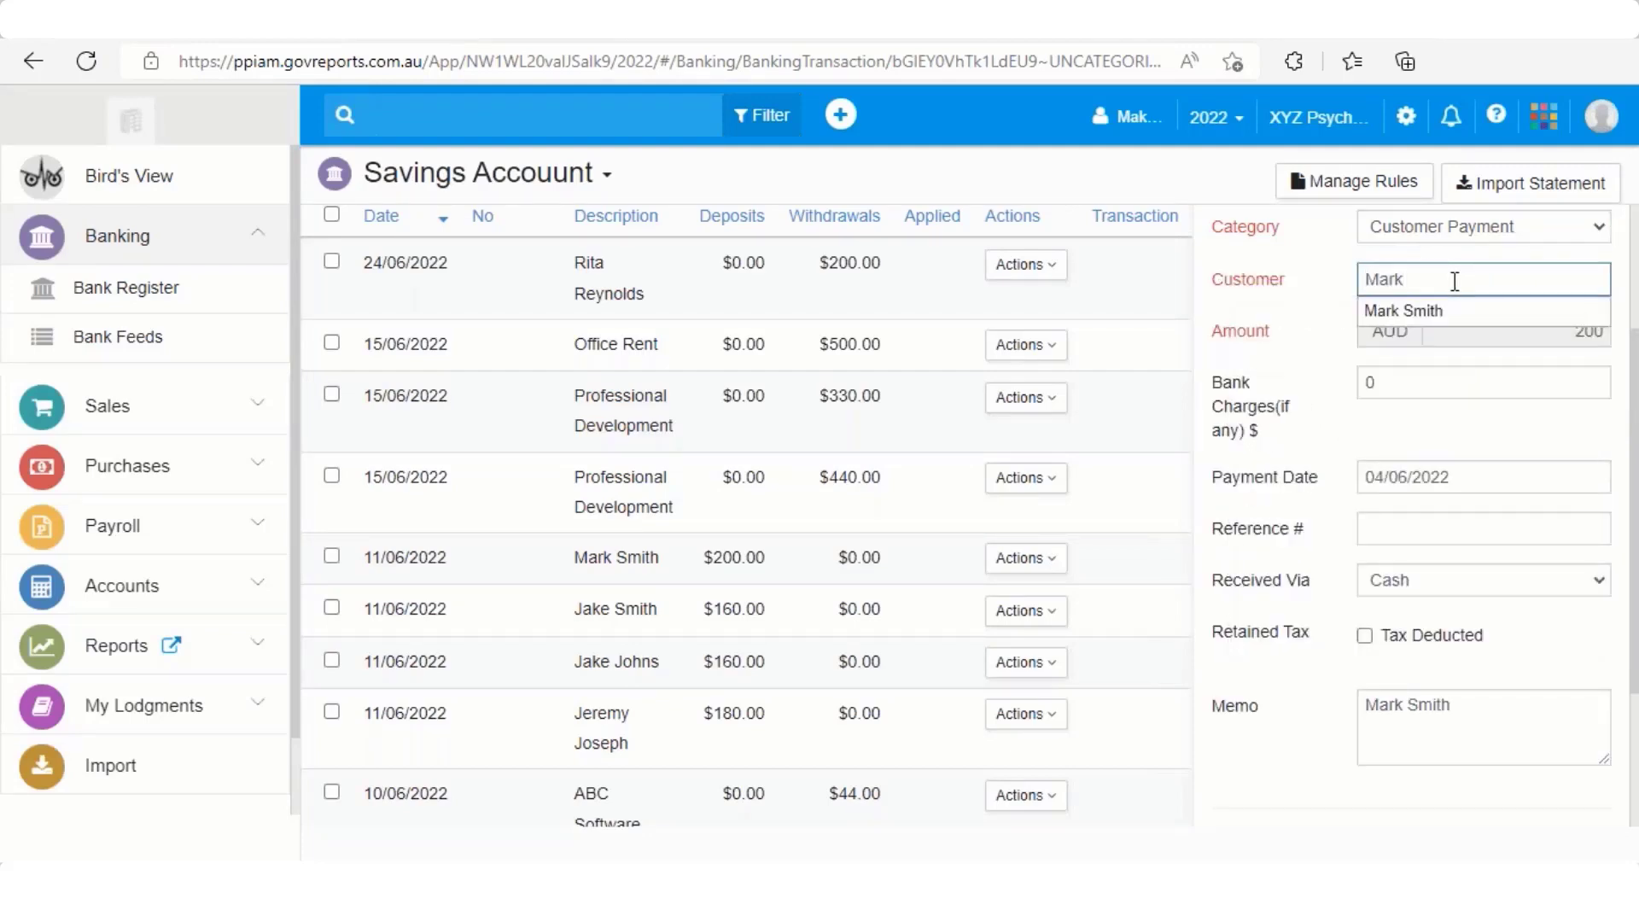
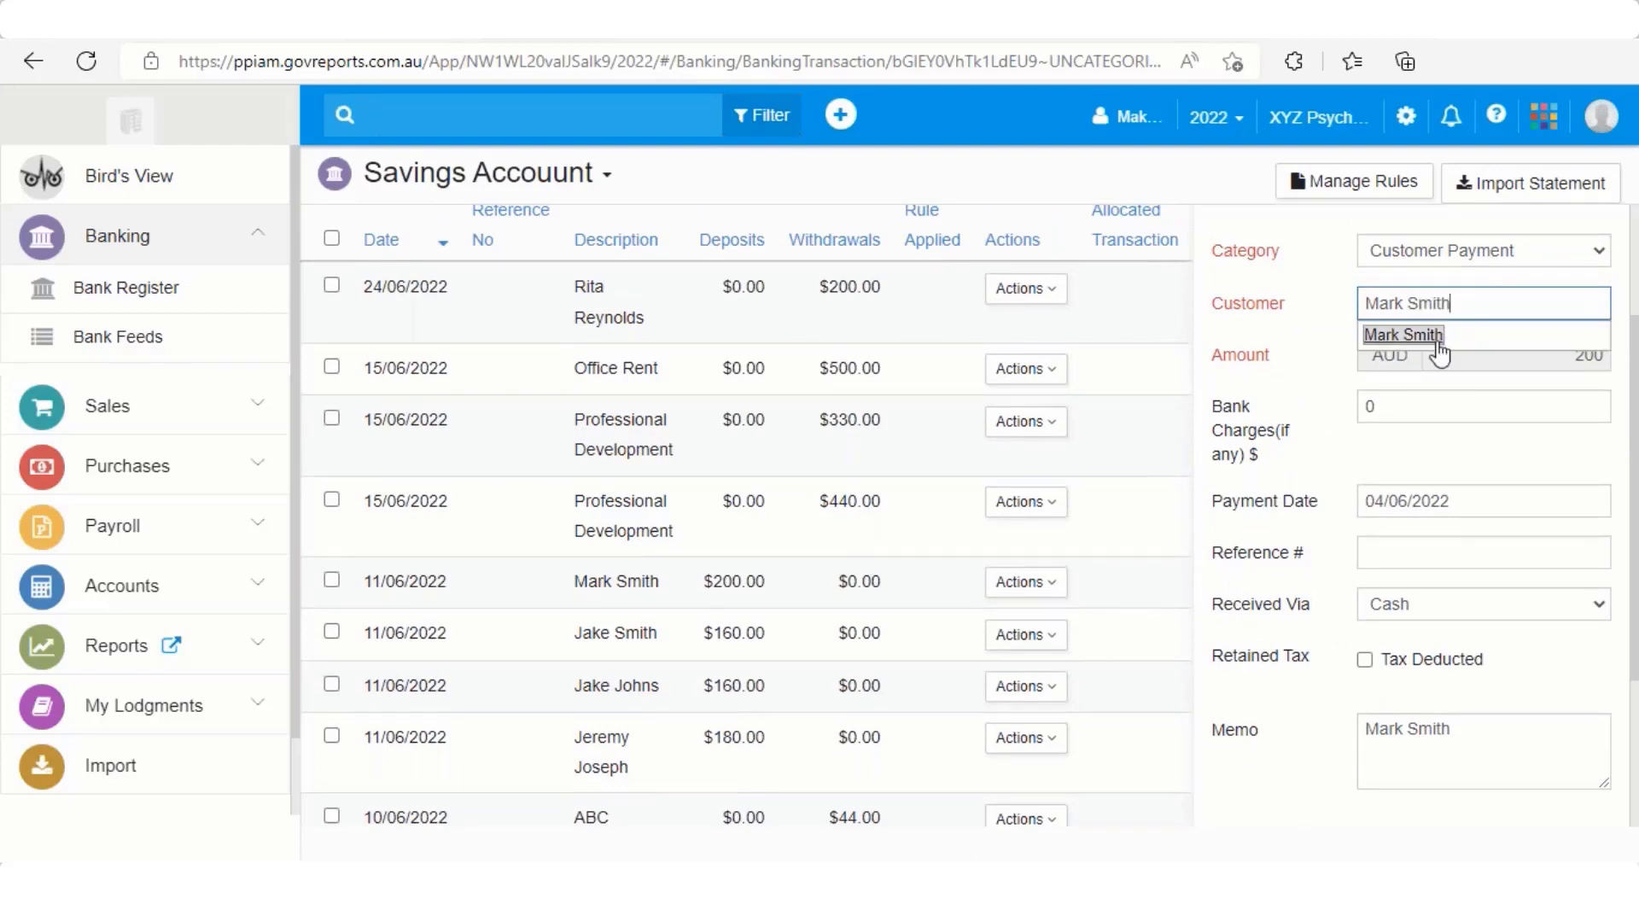
pyautogui.click(1438, 339)
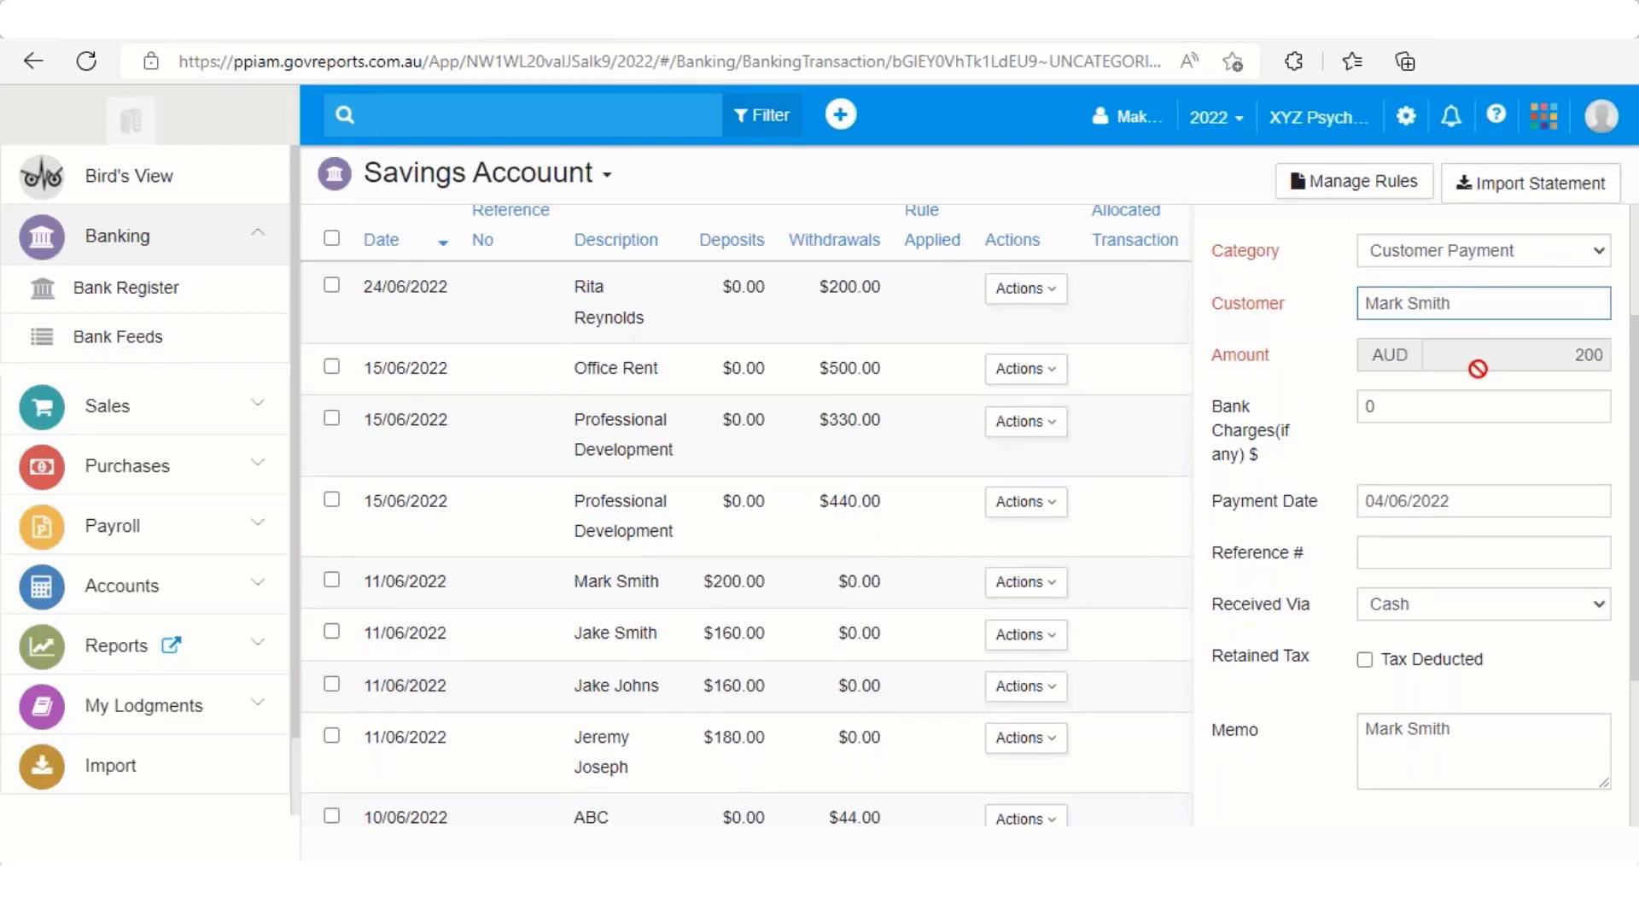
pyautogui.scroll(-3, 1462, 409)
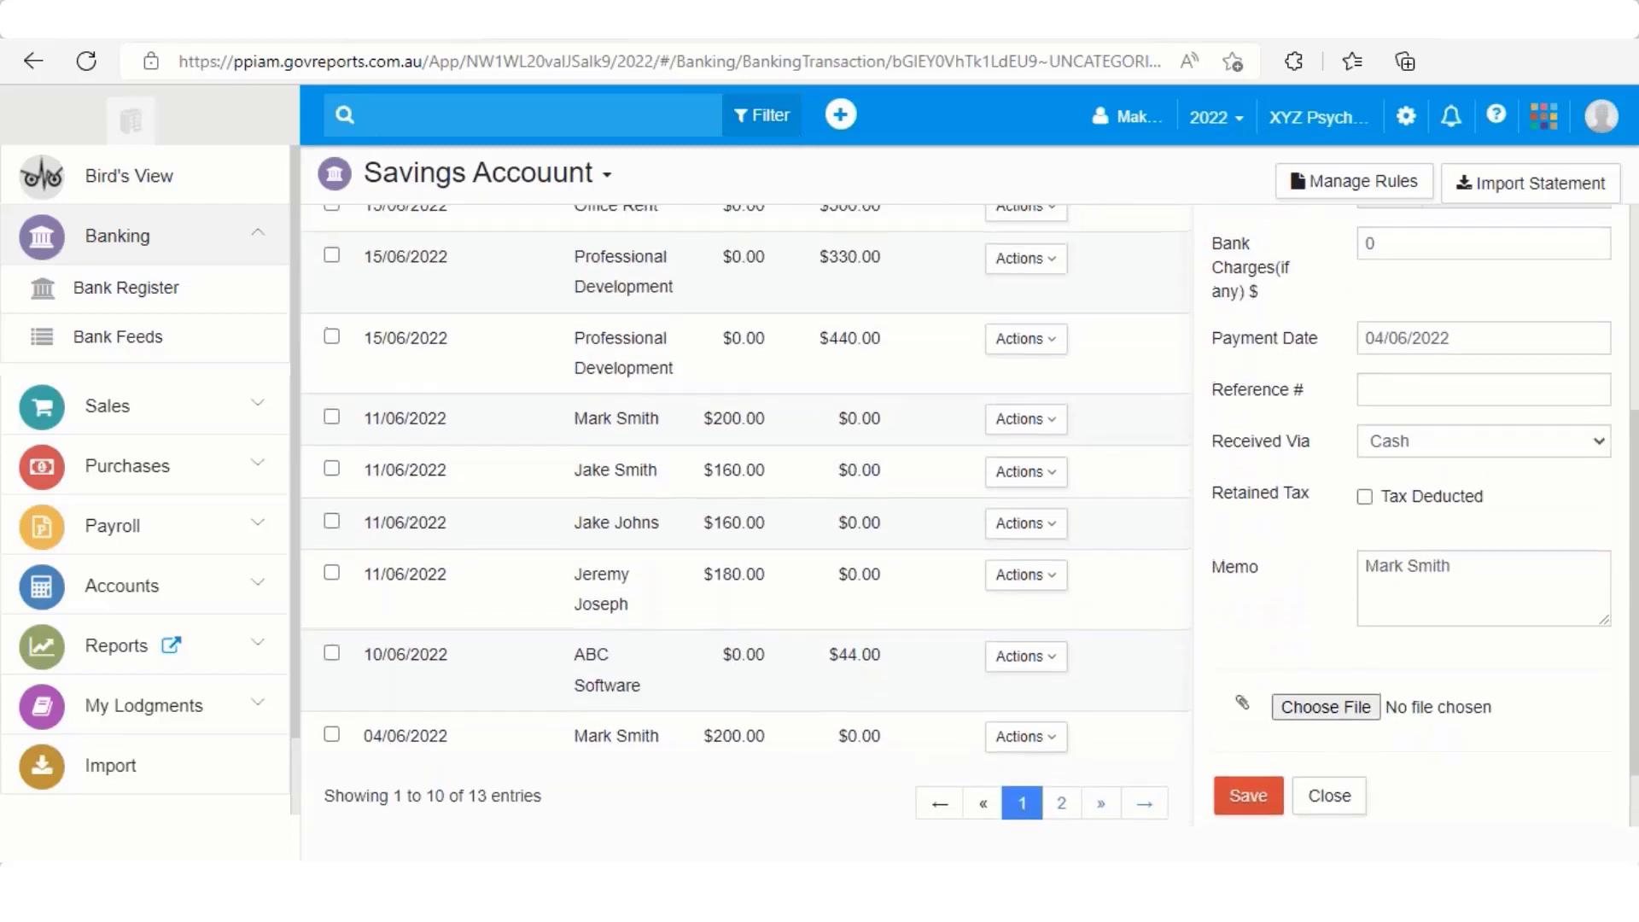
pyautogui.click(1436, 424)
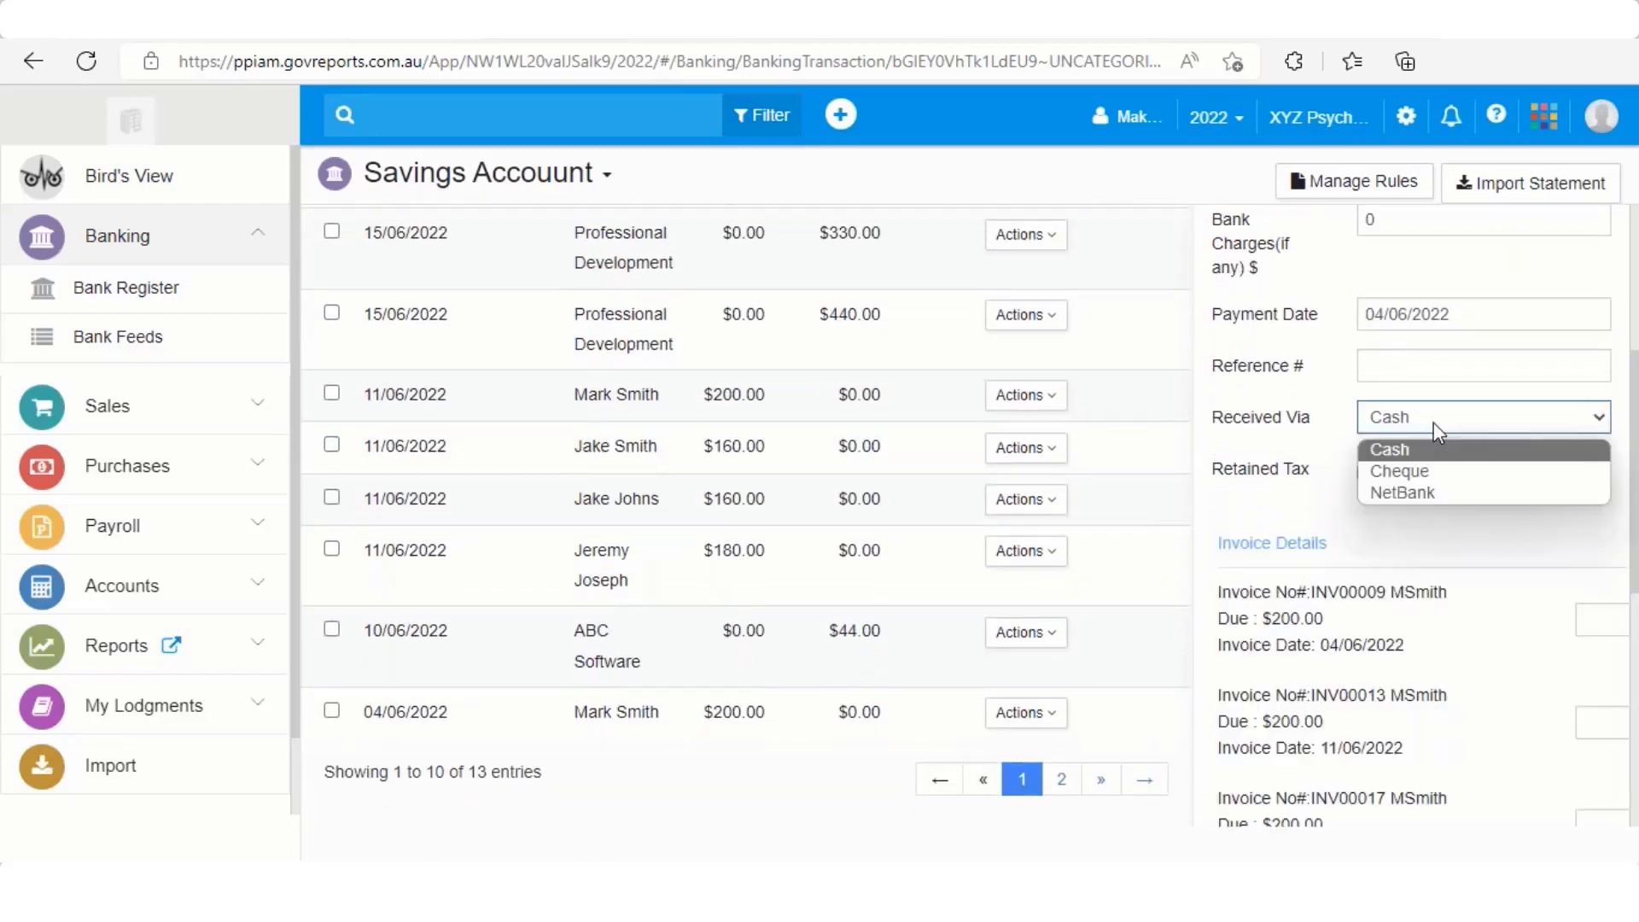
pyautogui.click(1434, 488)
# Apply 200 to the customer's first invoice so the total reads 200.00, then save
pyautogui.scroll(-4, 1430, 483)
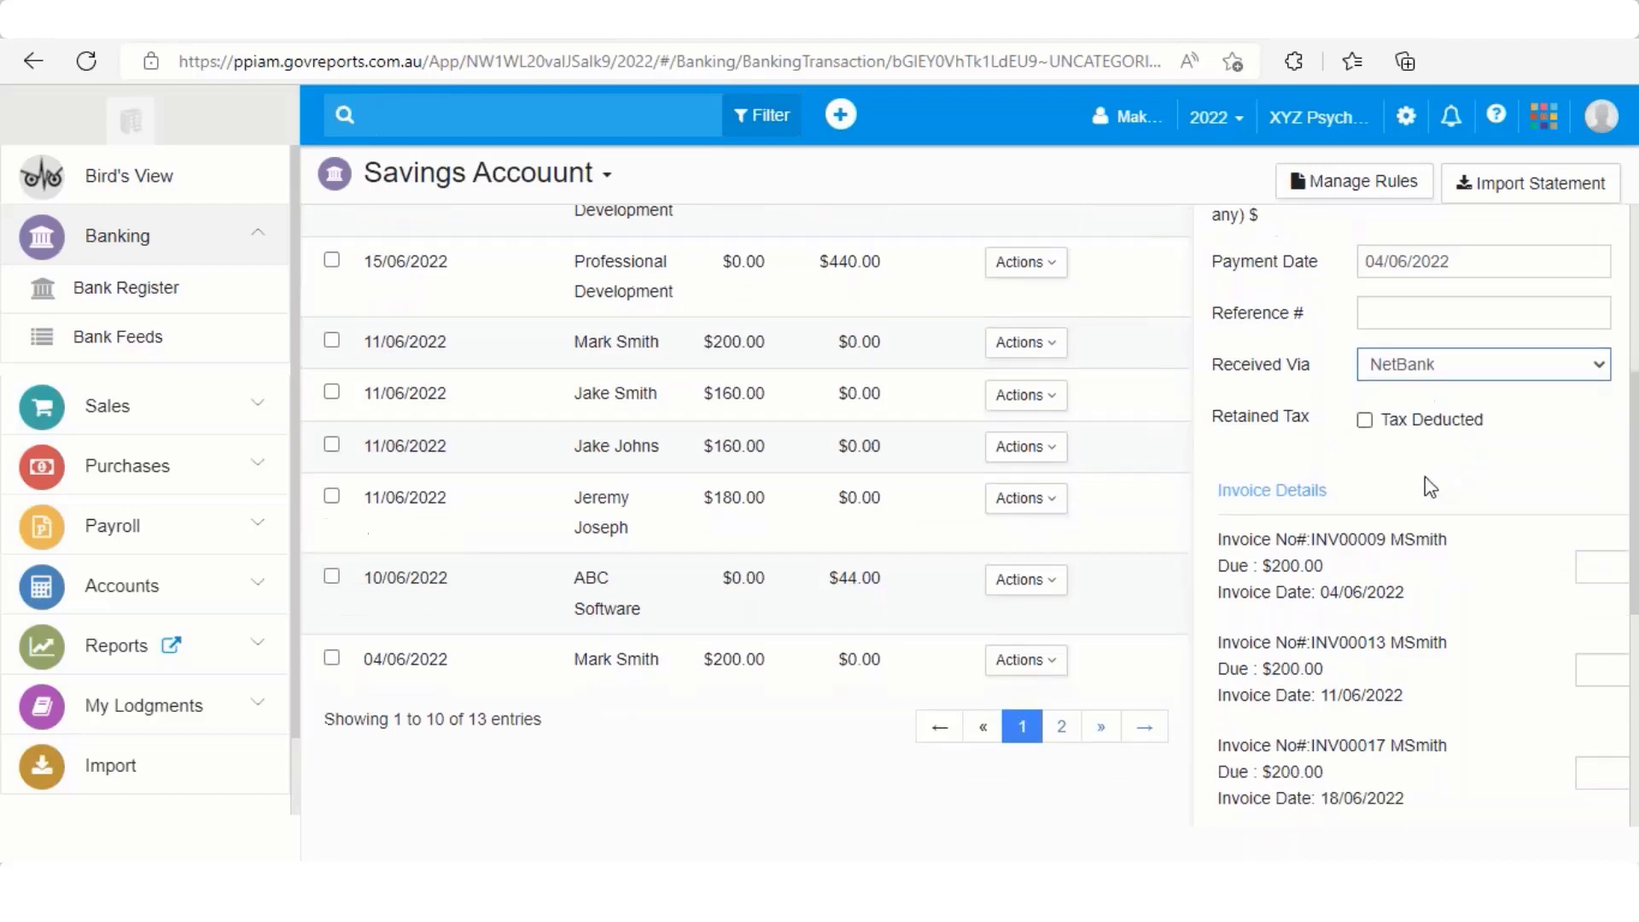
pyautogui.moveTo(1459, 792); pyautogui.dragTo(1547, 775)
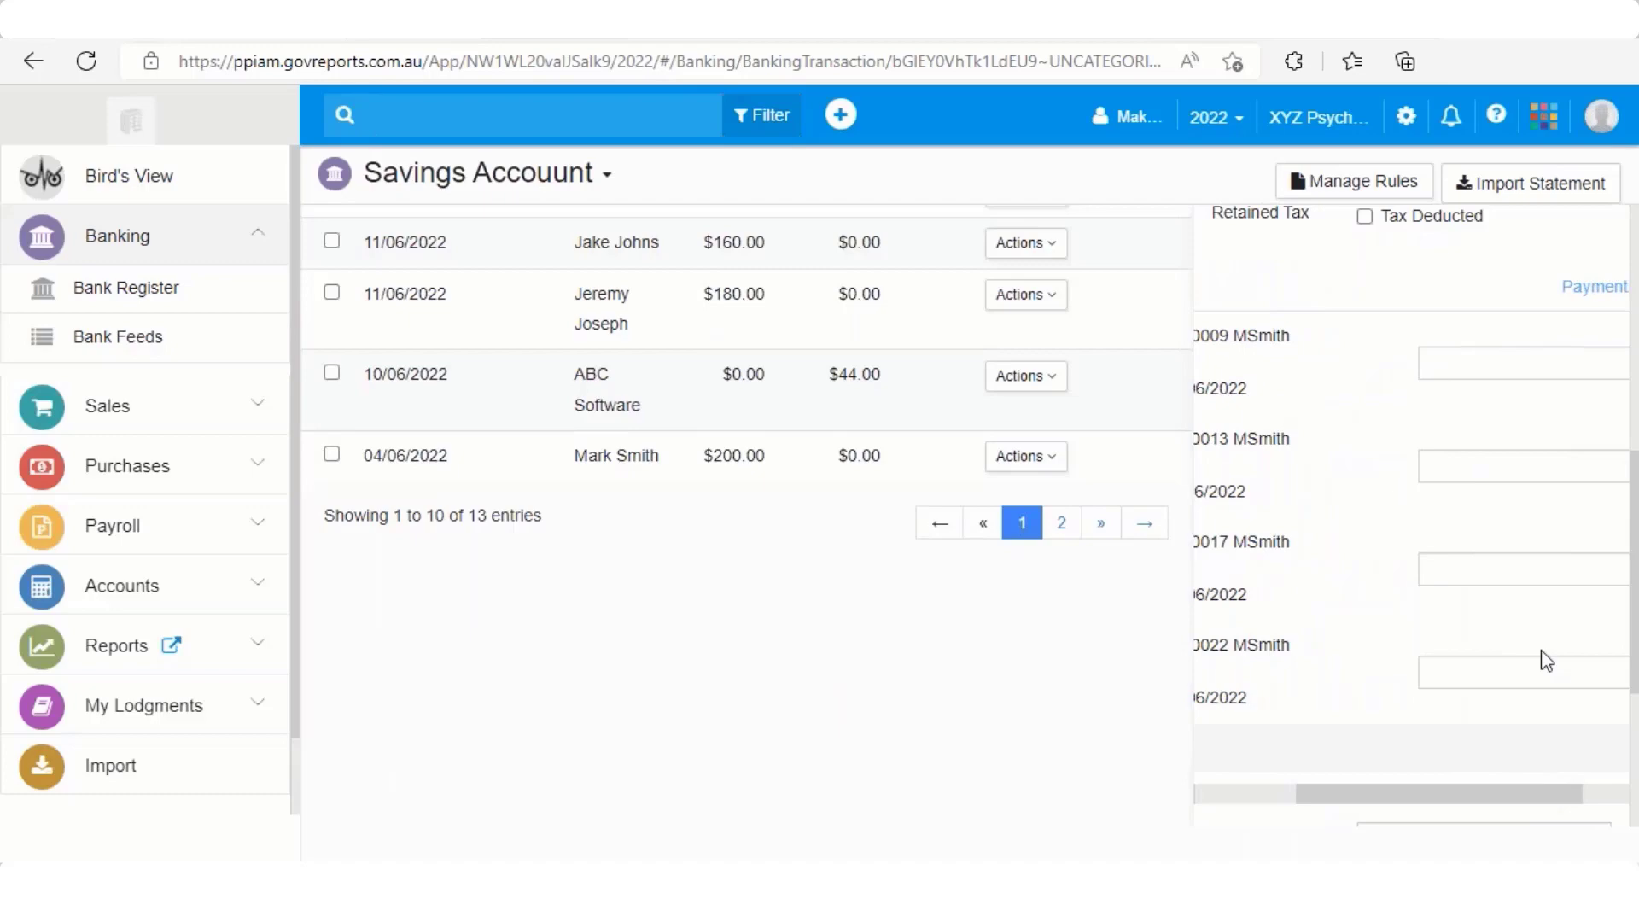
pyautogui.click(1581, 374)
pyautogui.write('200')
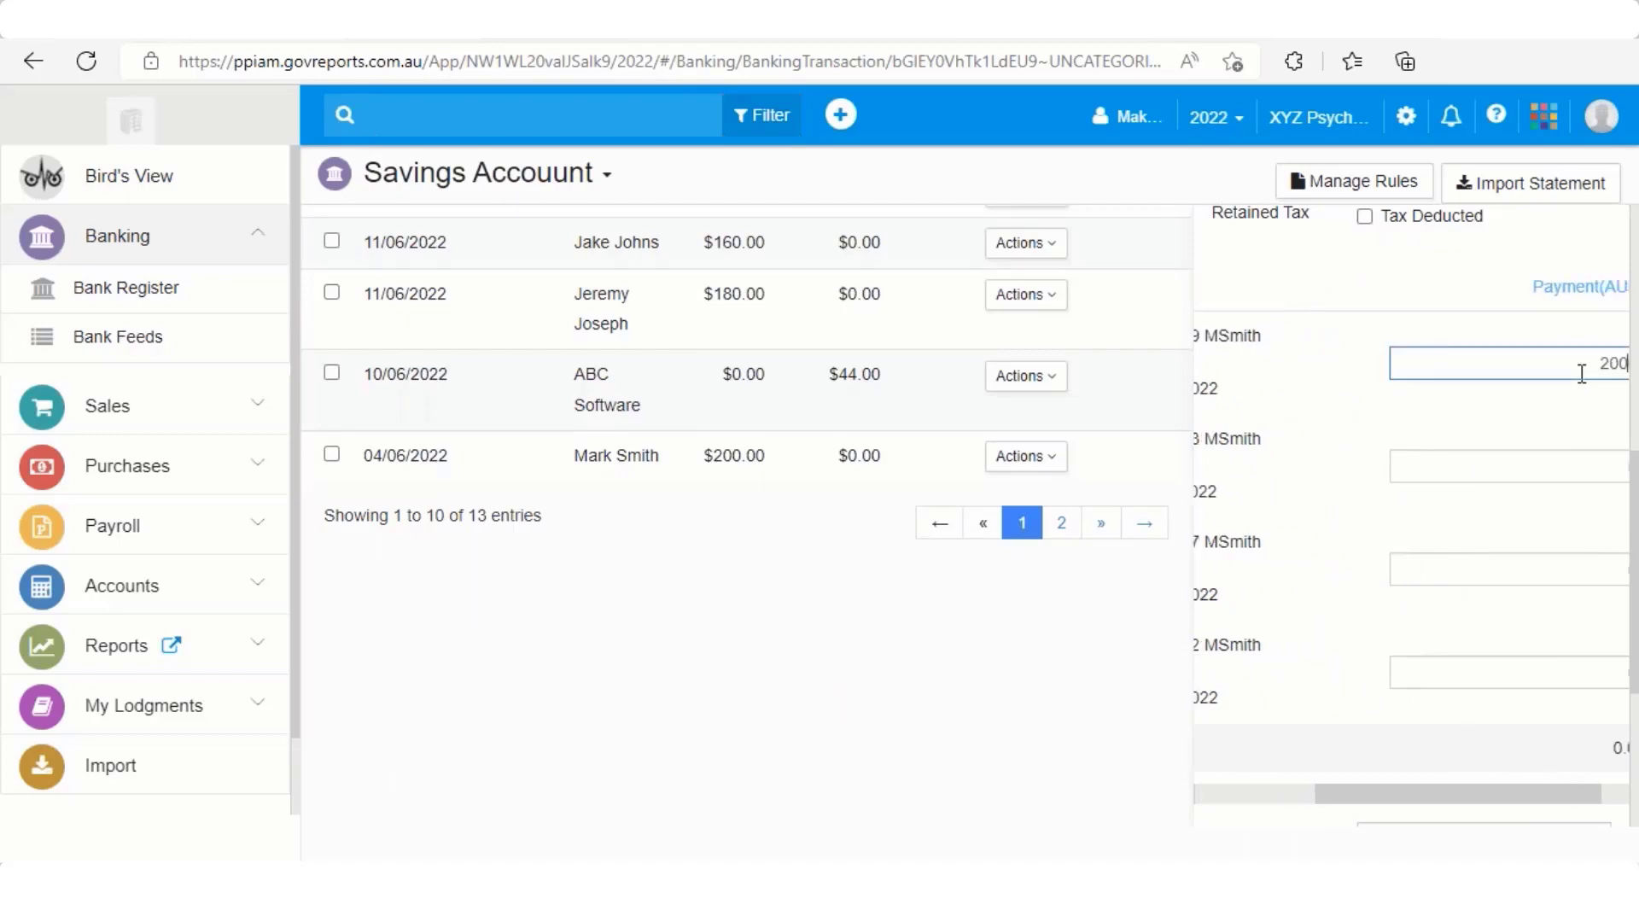
pyautogui.write('0')
pyautogui.click(1551, 461)
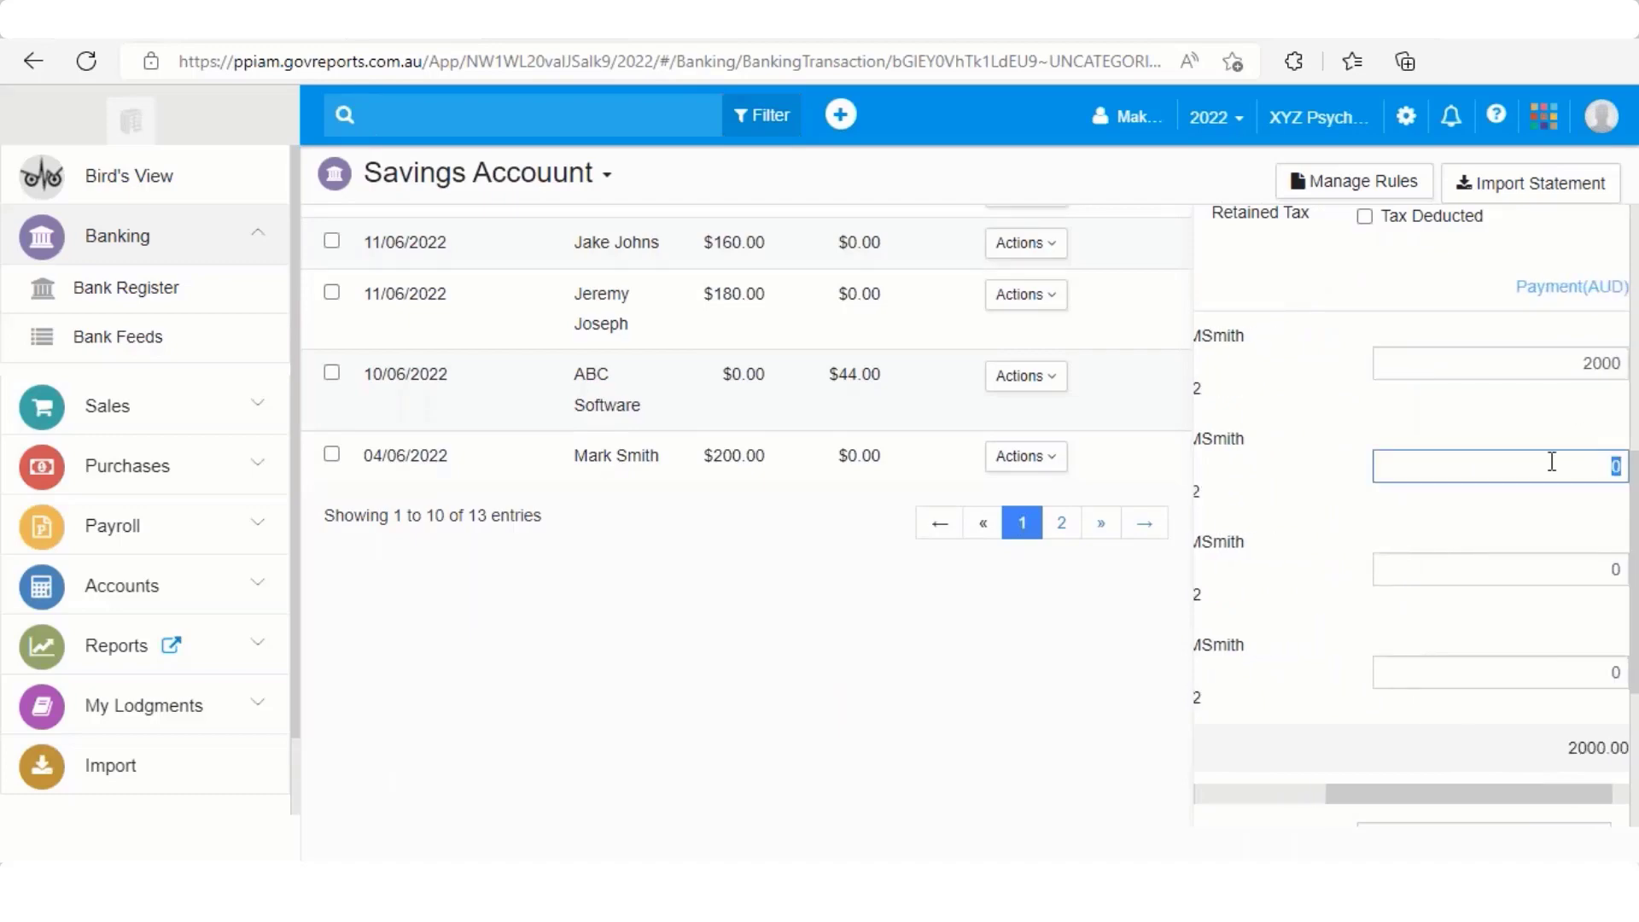
pyautogui.click(1611, 363)
pyautogui.press('BackSpace')
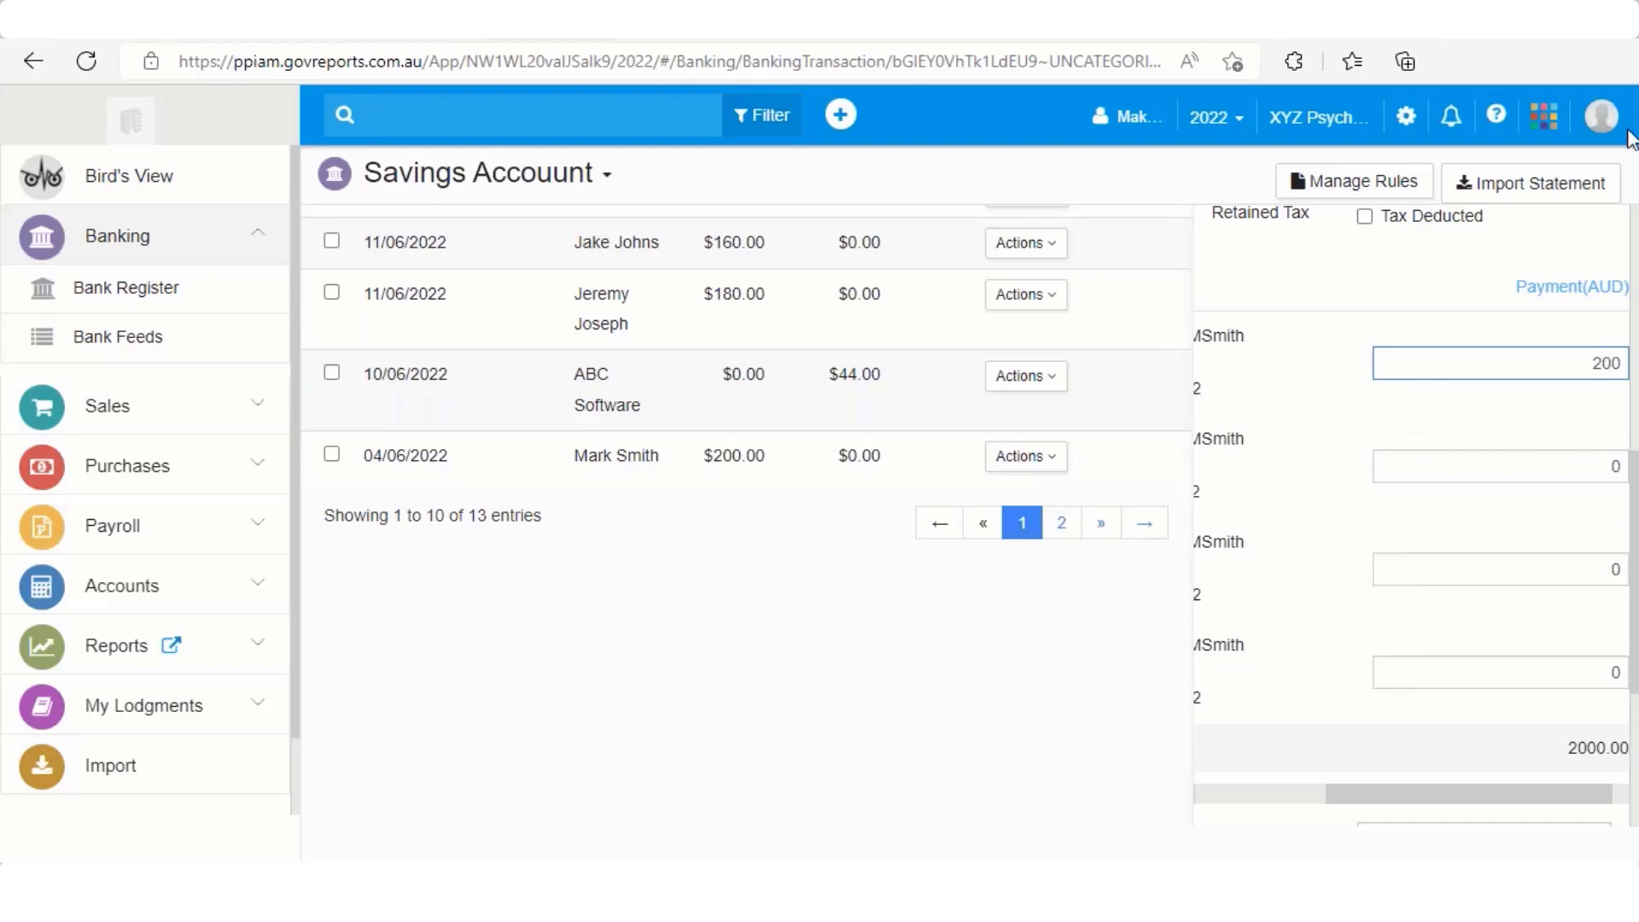
pyautogui.click(1612, 466)
pyautogui.scroll(-4, 1437, 508)
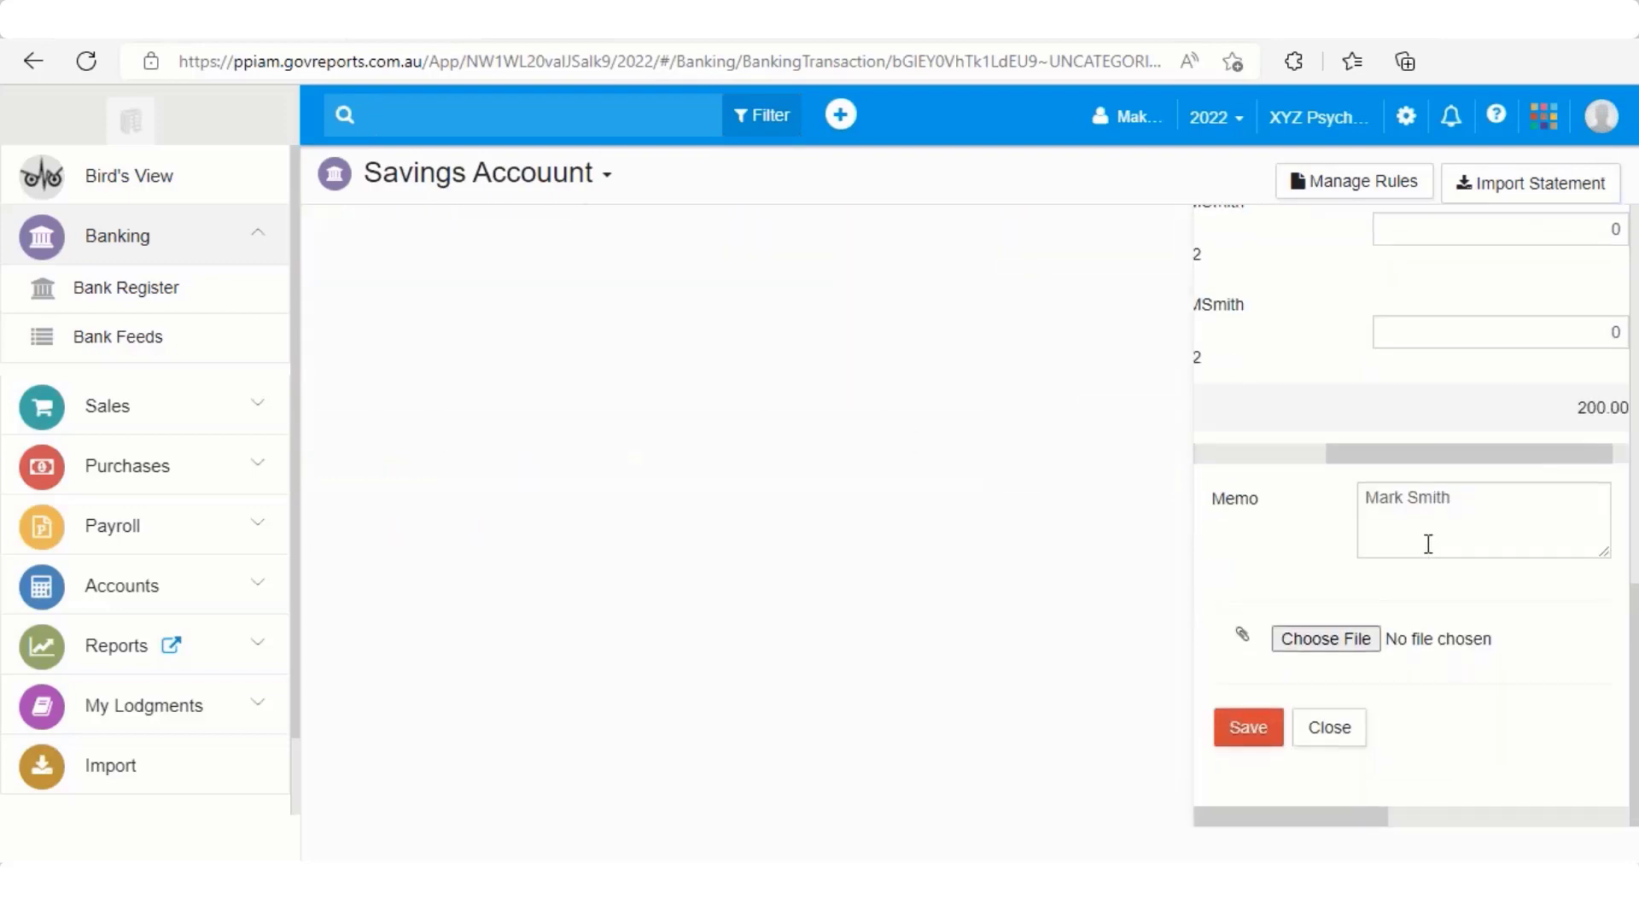
pyautogui.click(1251, 736)
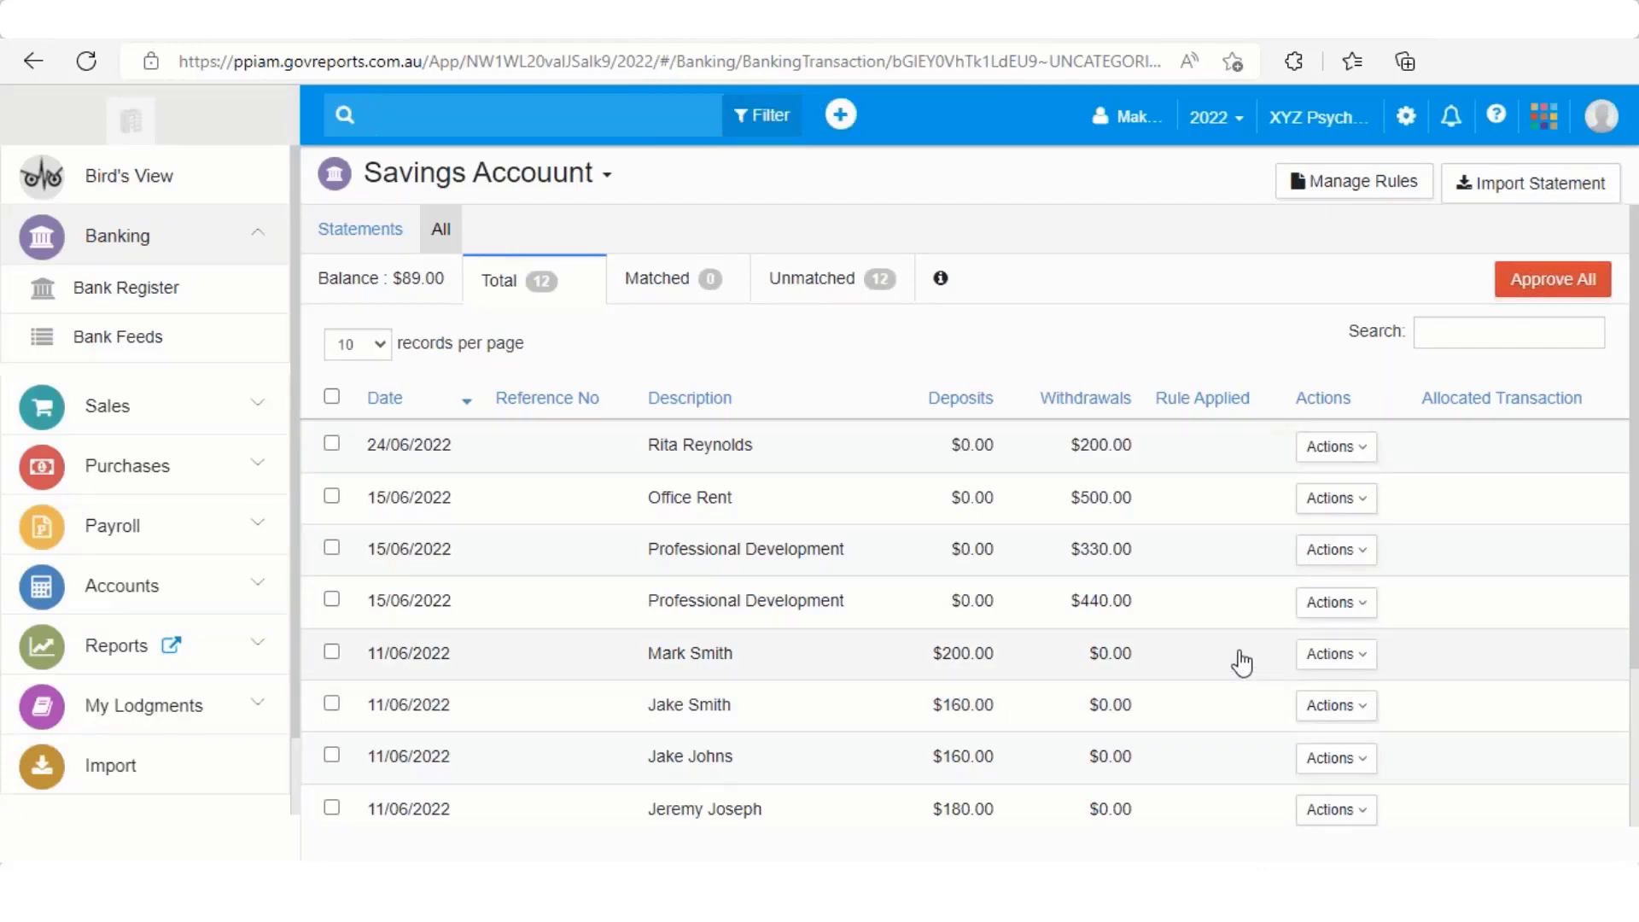
# Scroll the 12-entry Savings Account list back to the top, showing the 24/06/2022 $200.00 withdrawal
pyautogui.scroll(-1, 1242, 662)
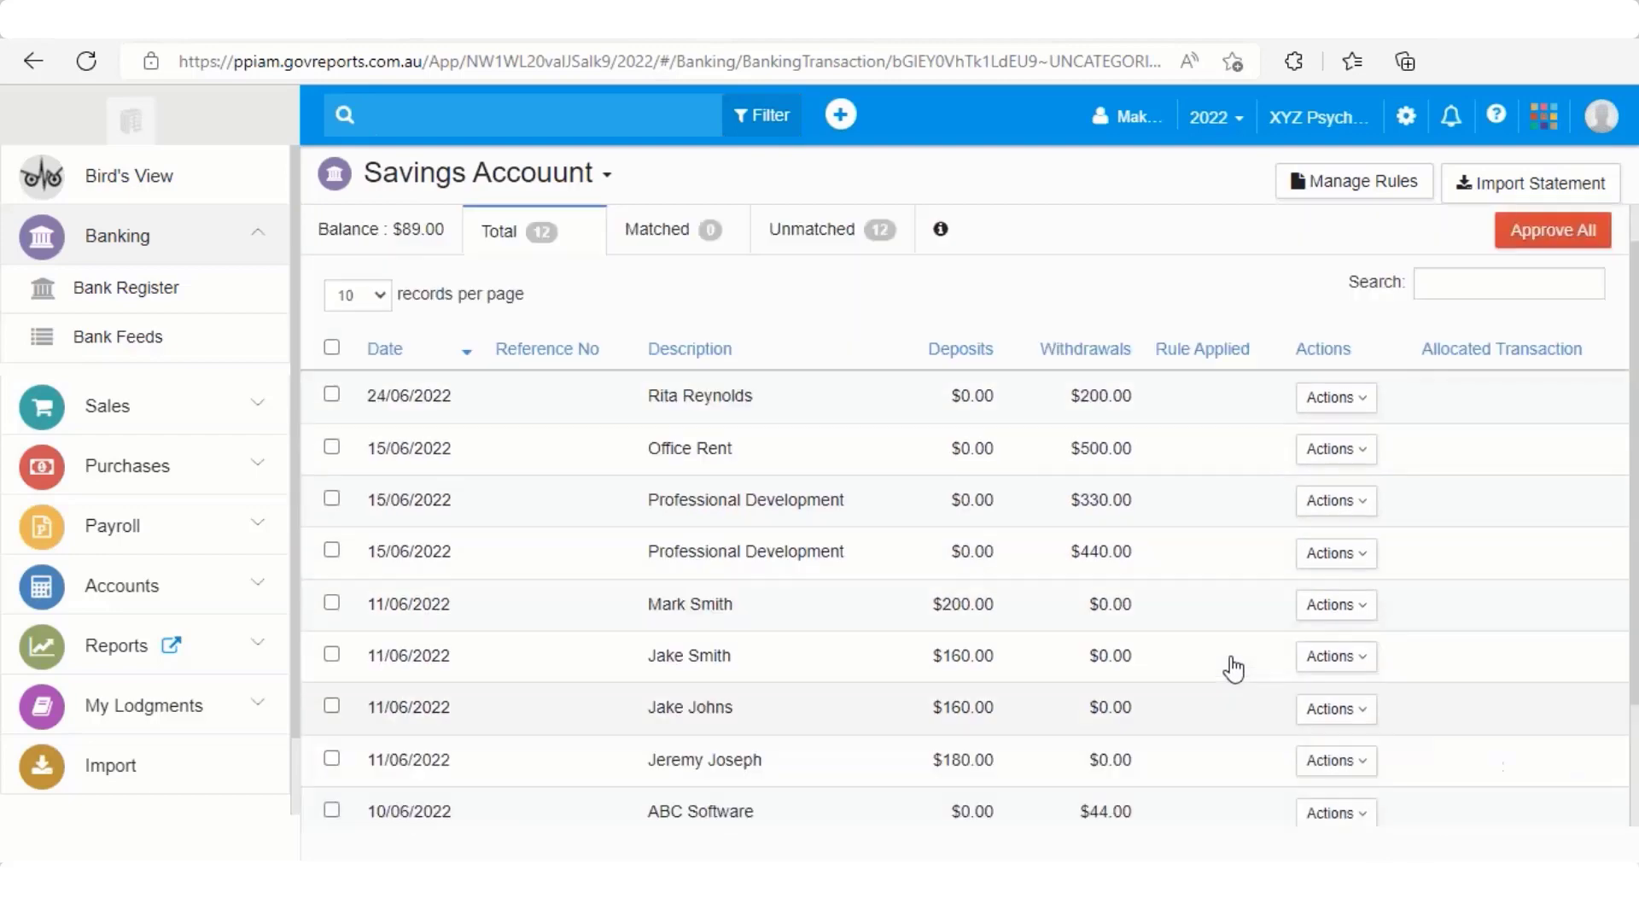
pyautogui.scroll(1, 1234, 668)
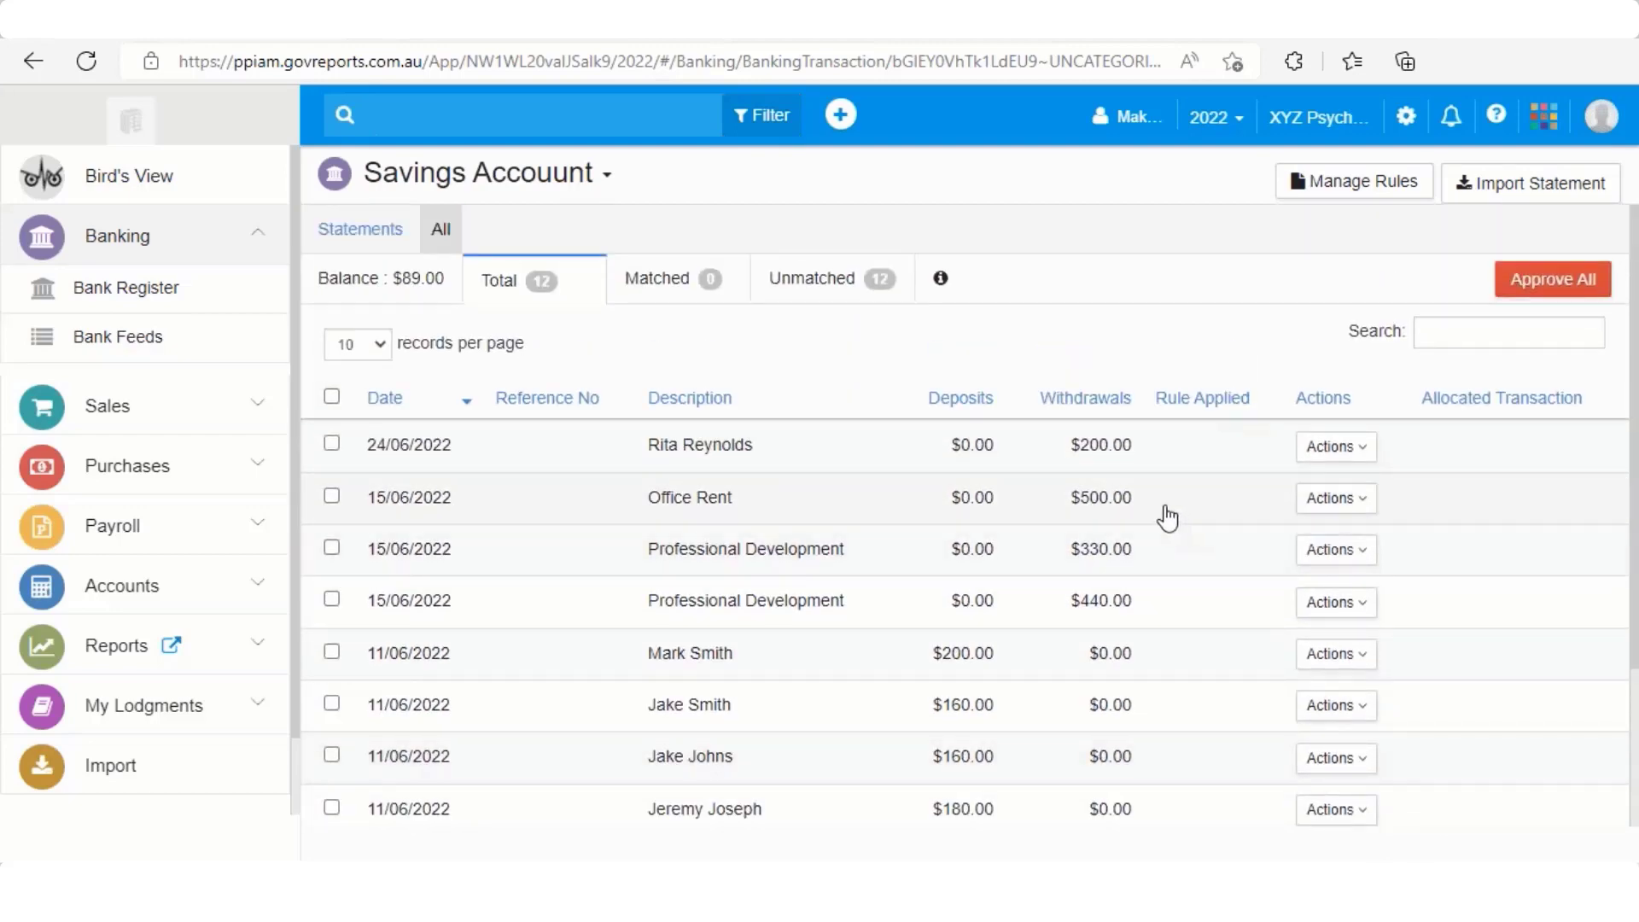
# Allocate the Office Rent withdrawal as a Supplier Payment to supplier Office Rent
pyautogui.click(1365, 503)
pyautogui.click(1301, 540)
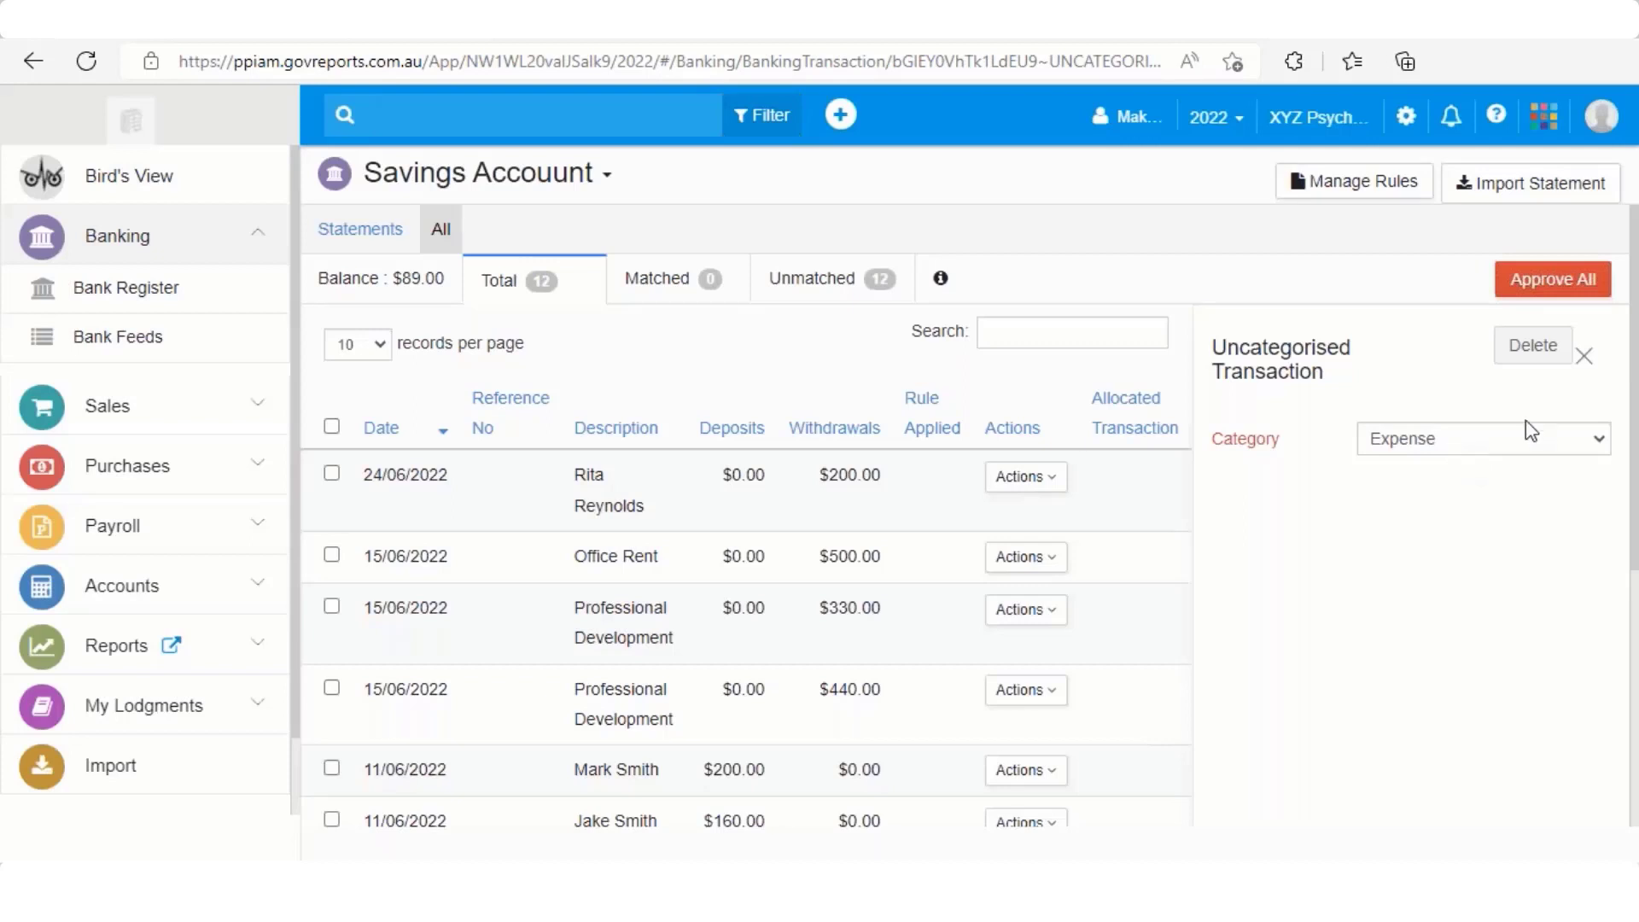
pyautogui.click(1494, 440)
pyautogui.click(1500, 498)
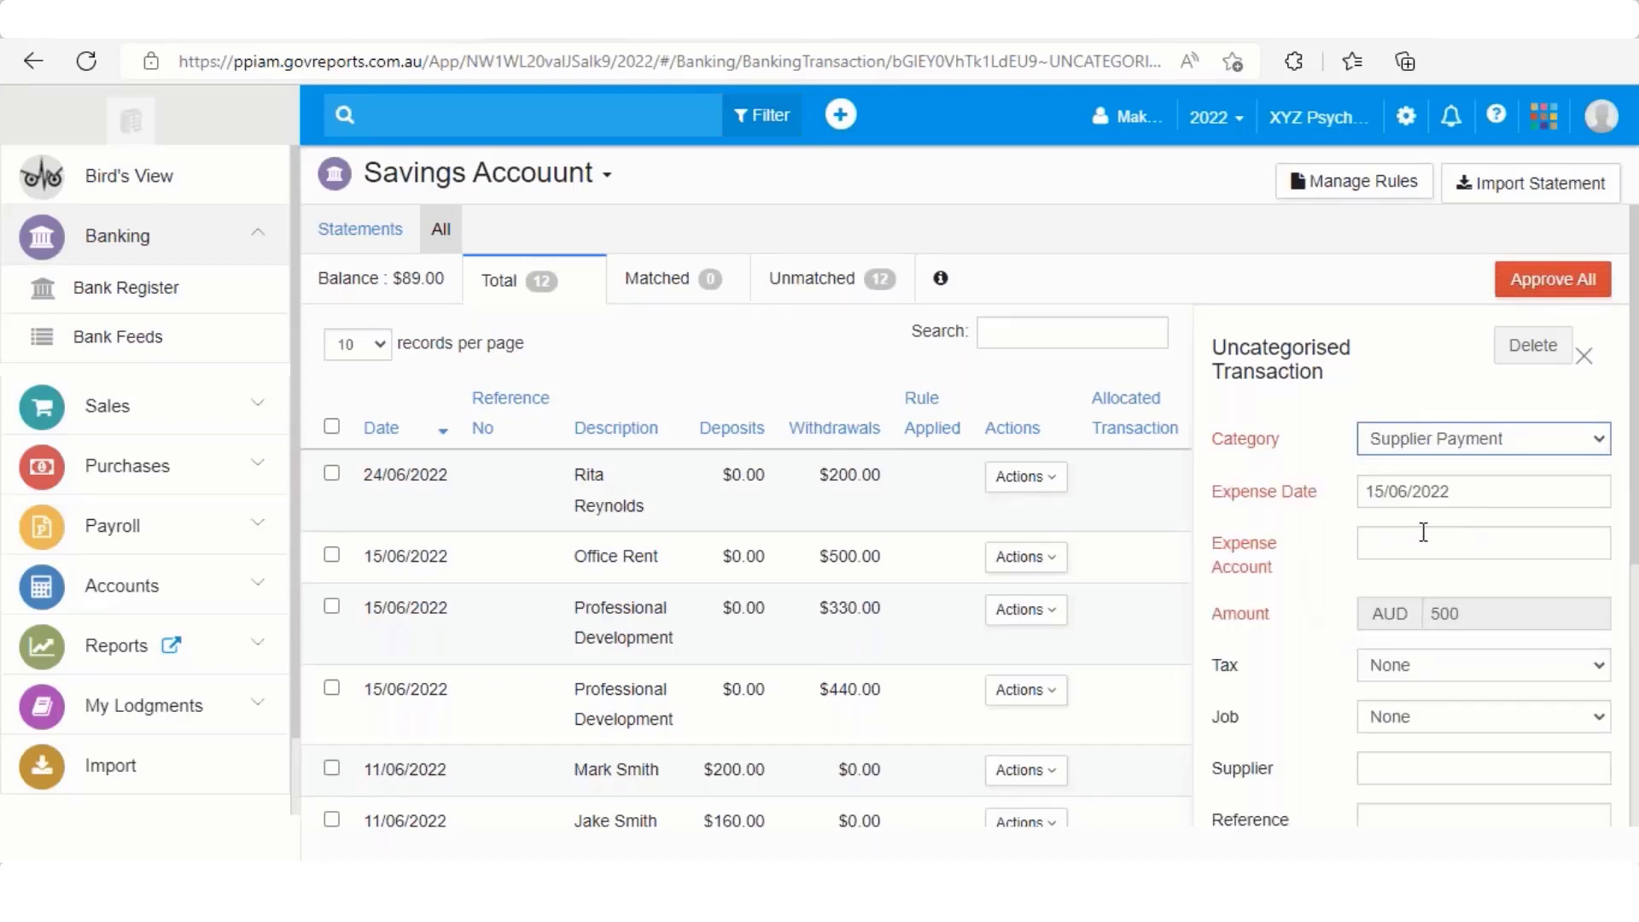
pyautogui.click(1414, 482)
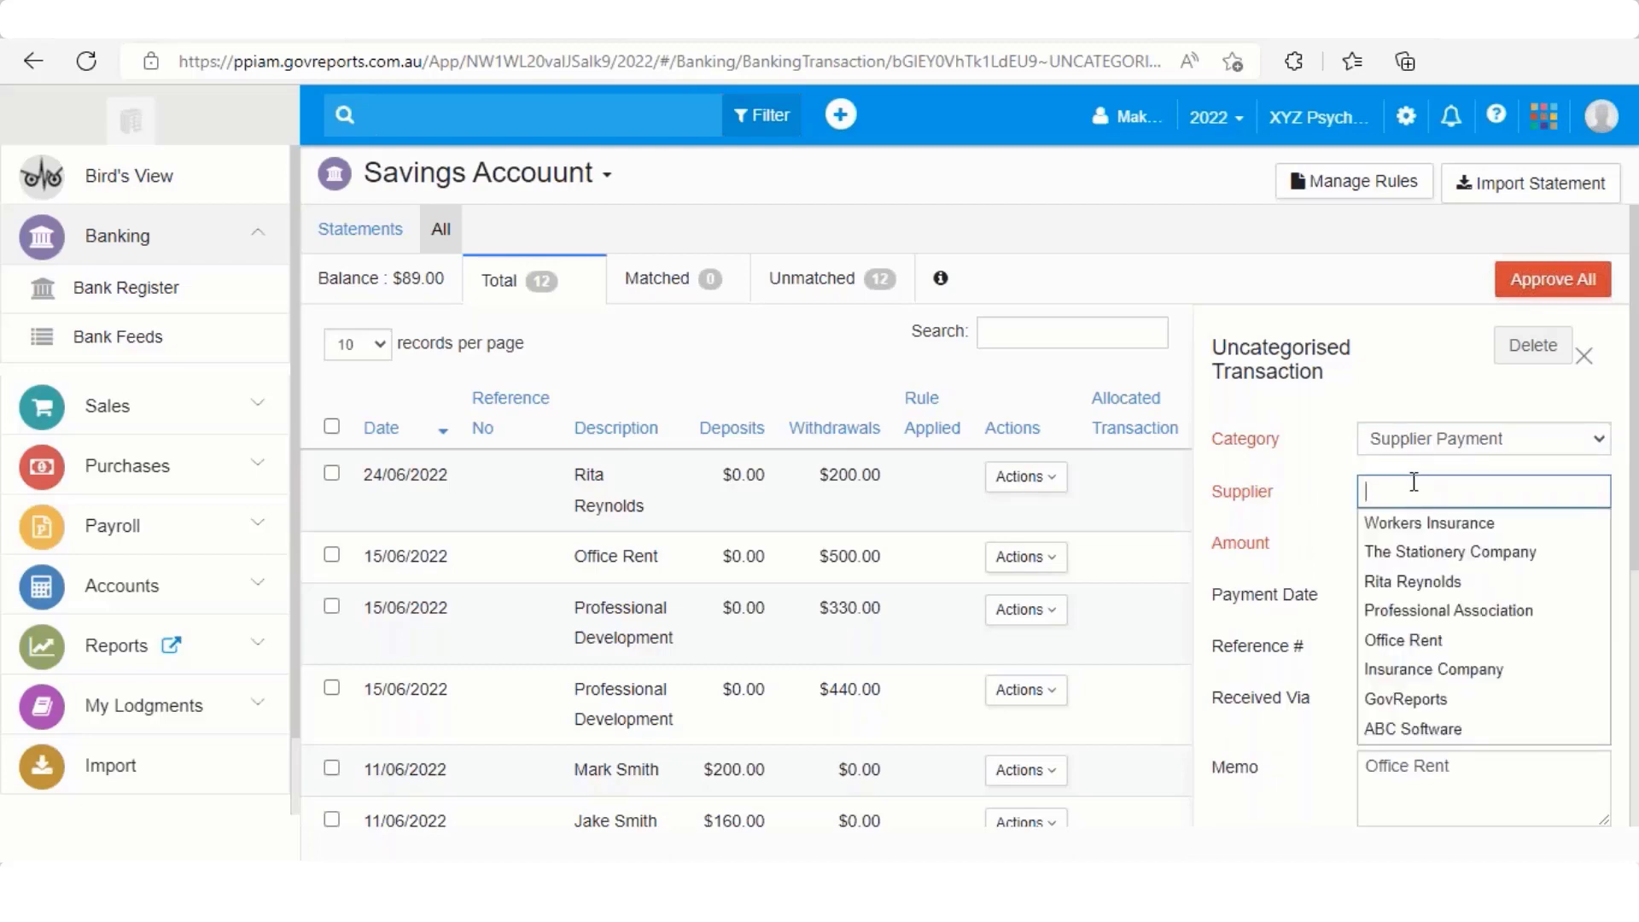
pyautogui.click(1404, 640)
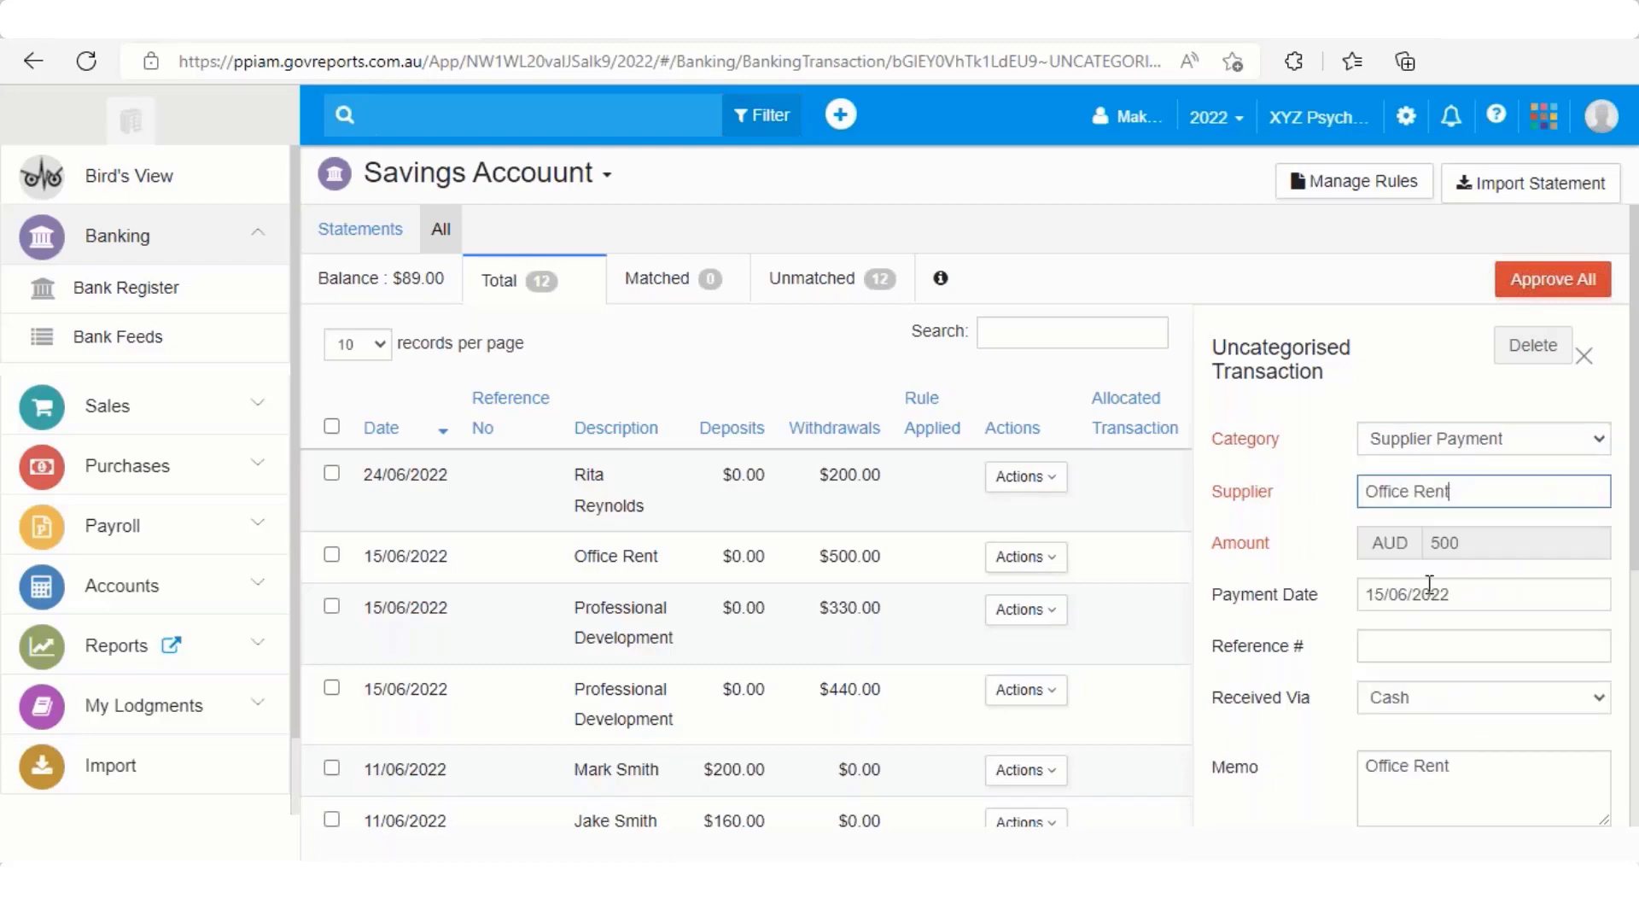
# Pay 500 against the Rent bill via NetBank and save the payment
pyautogui.scroll(-1, 1416, 636)
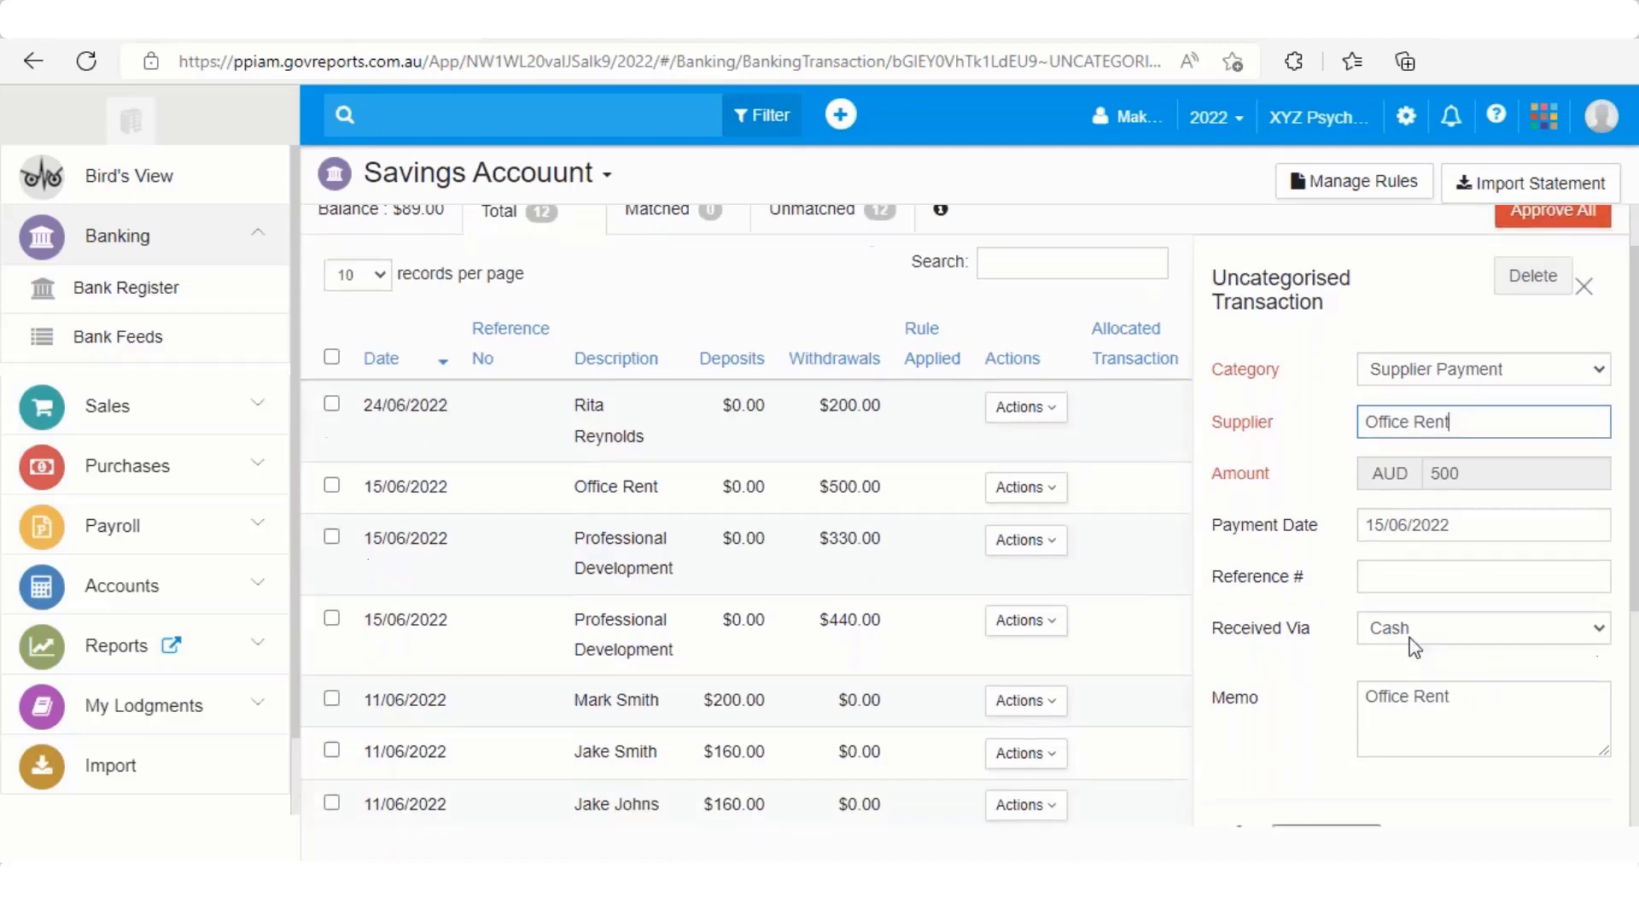
pyautogui.click(1420, 628)
pyautogui.click(1420, 694)
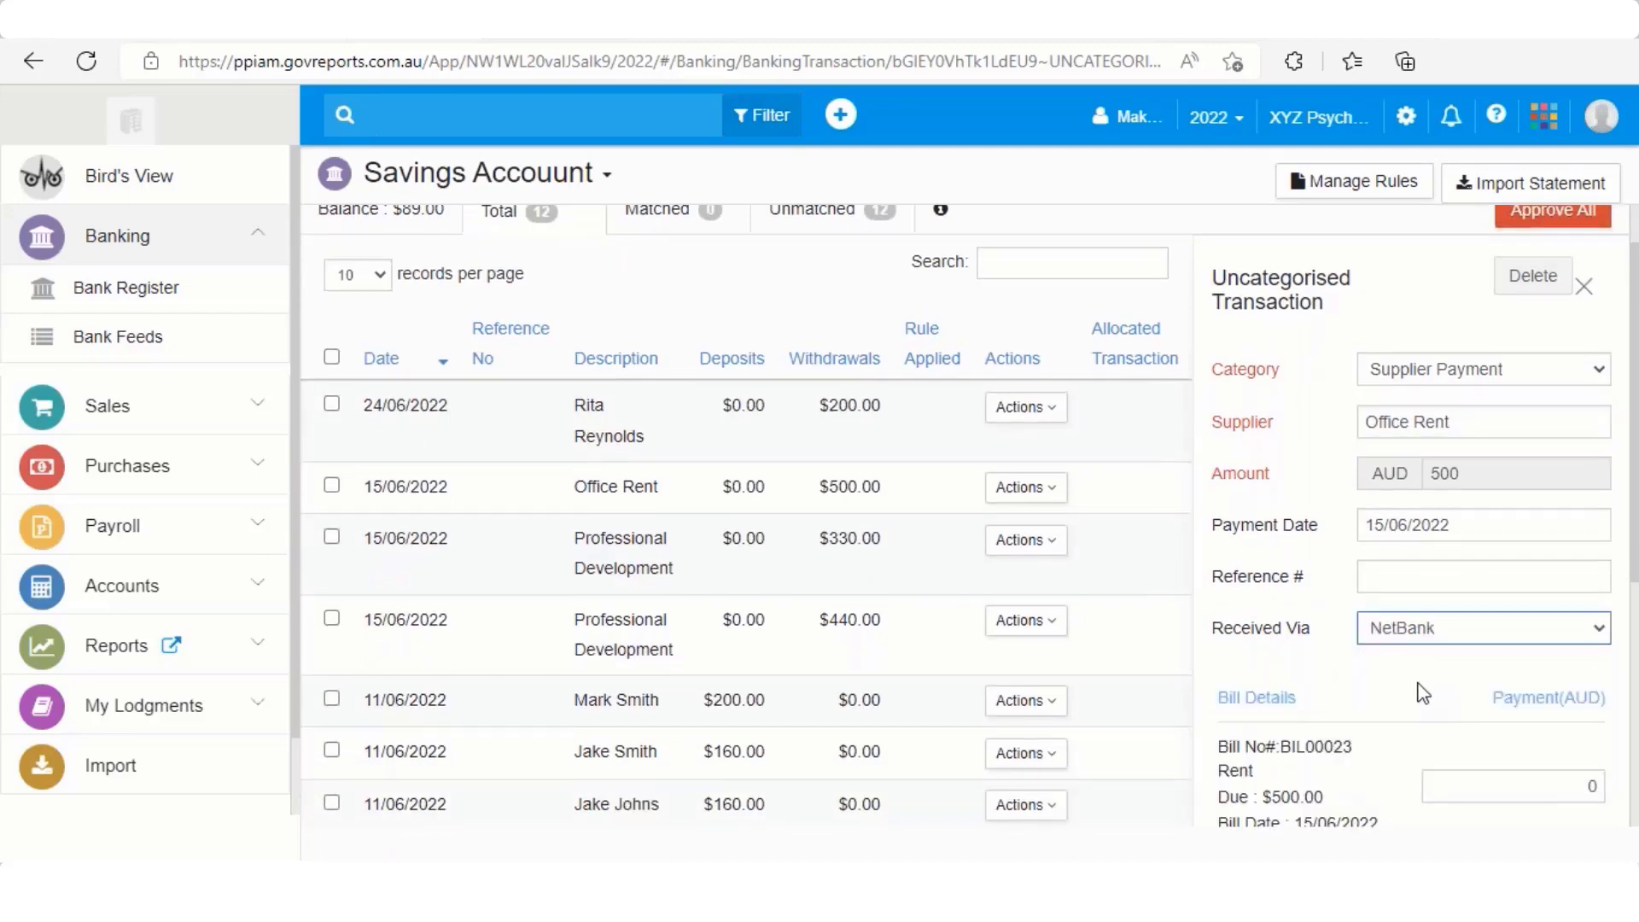
pyautogui.scroll(-3, 1585, 501)
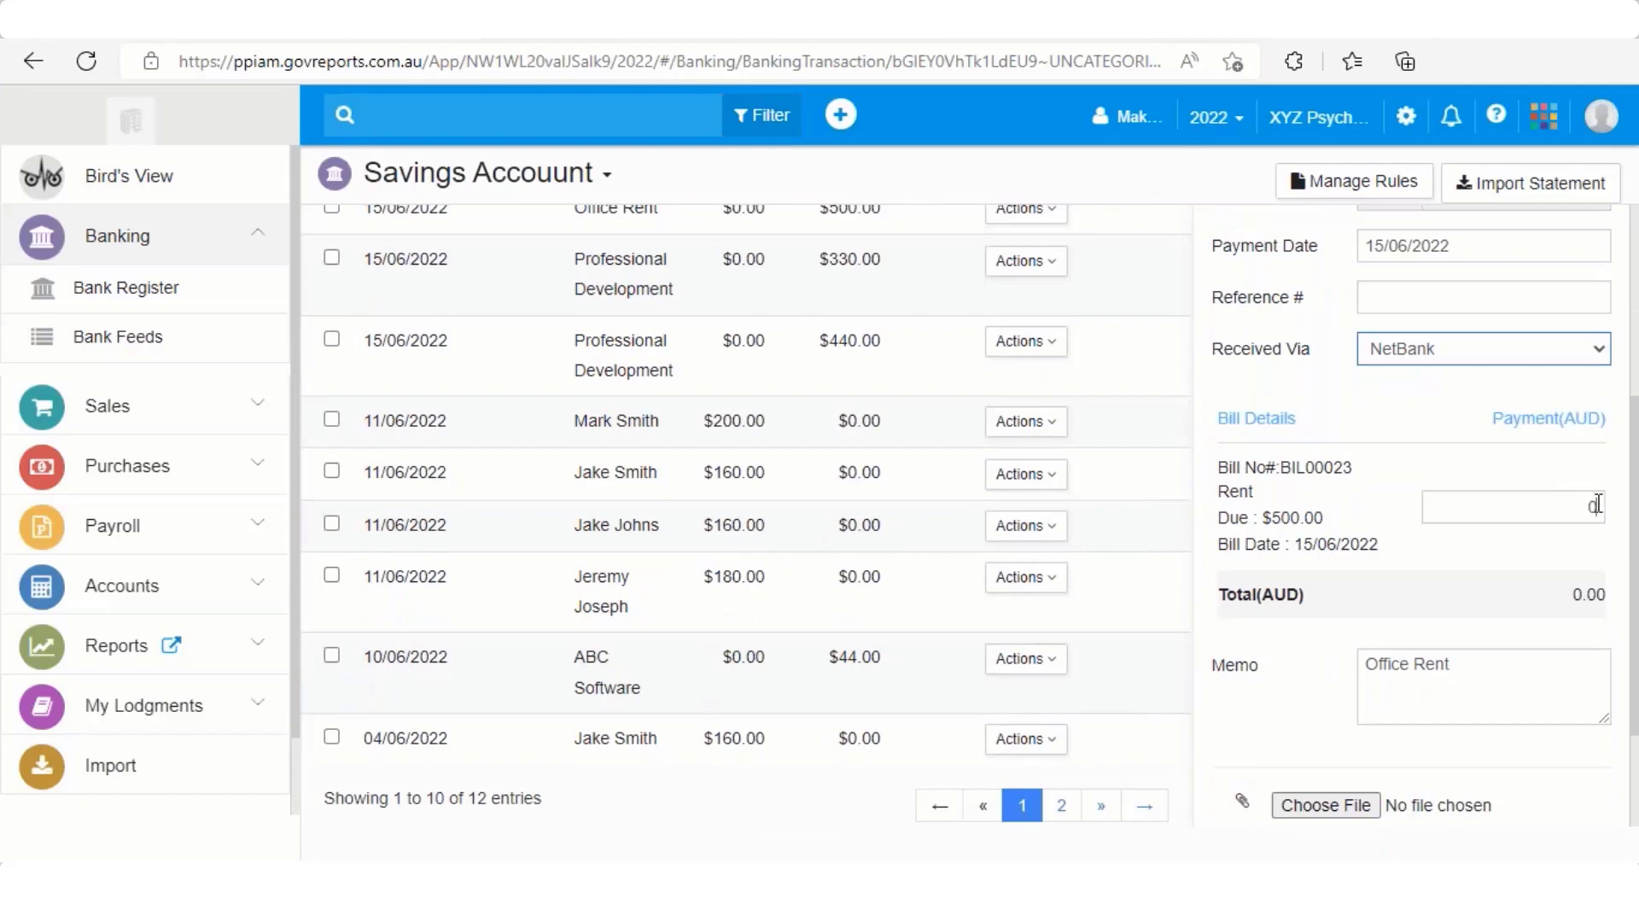
pyautogui.click(1584, 502)
pyautogui.write('5-')
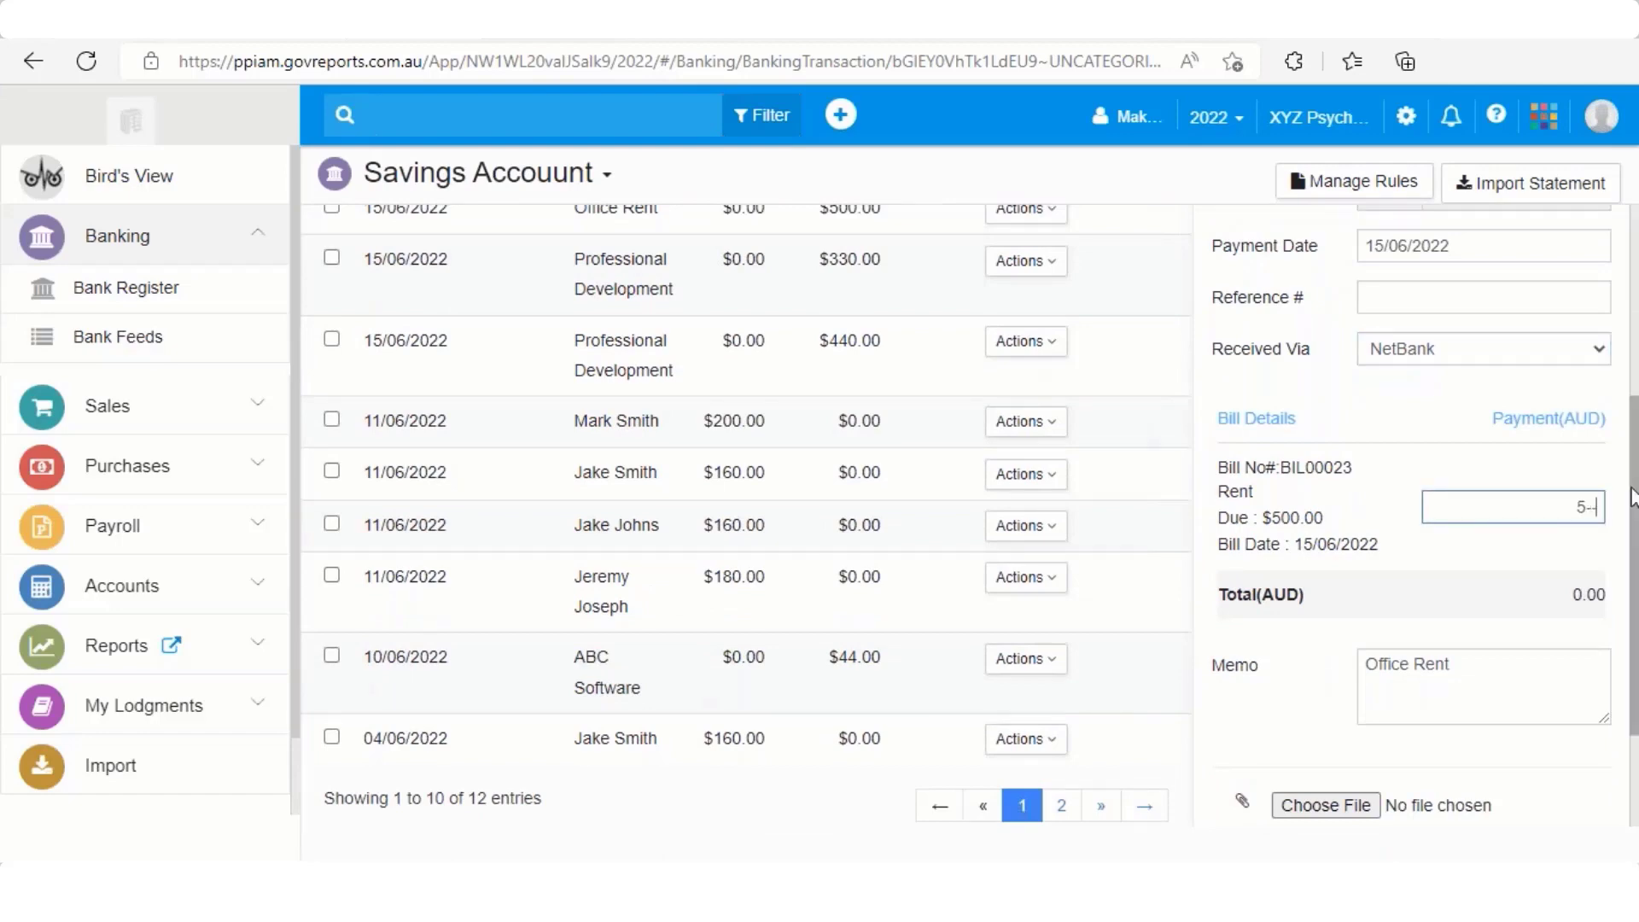
pyautogui.write('00')
pyautogui.press('BackSpace')
pyautogui.press('BackSpace')
pyautogui.press('BackSpace')
pyautogui.press('BackSpace')
pyautogui.write('500')
pyautogui.press('Tab')
pyautogui.scroll(-2, 1575, 563)
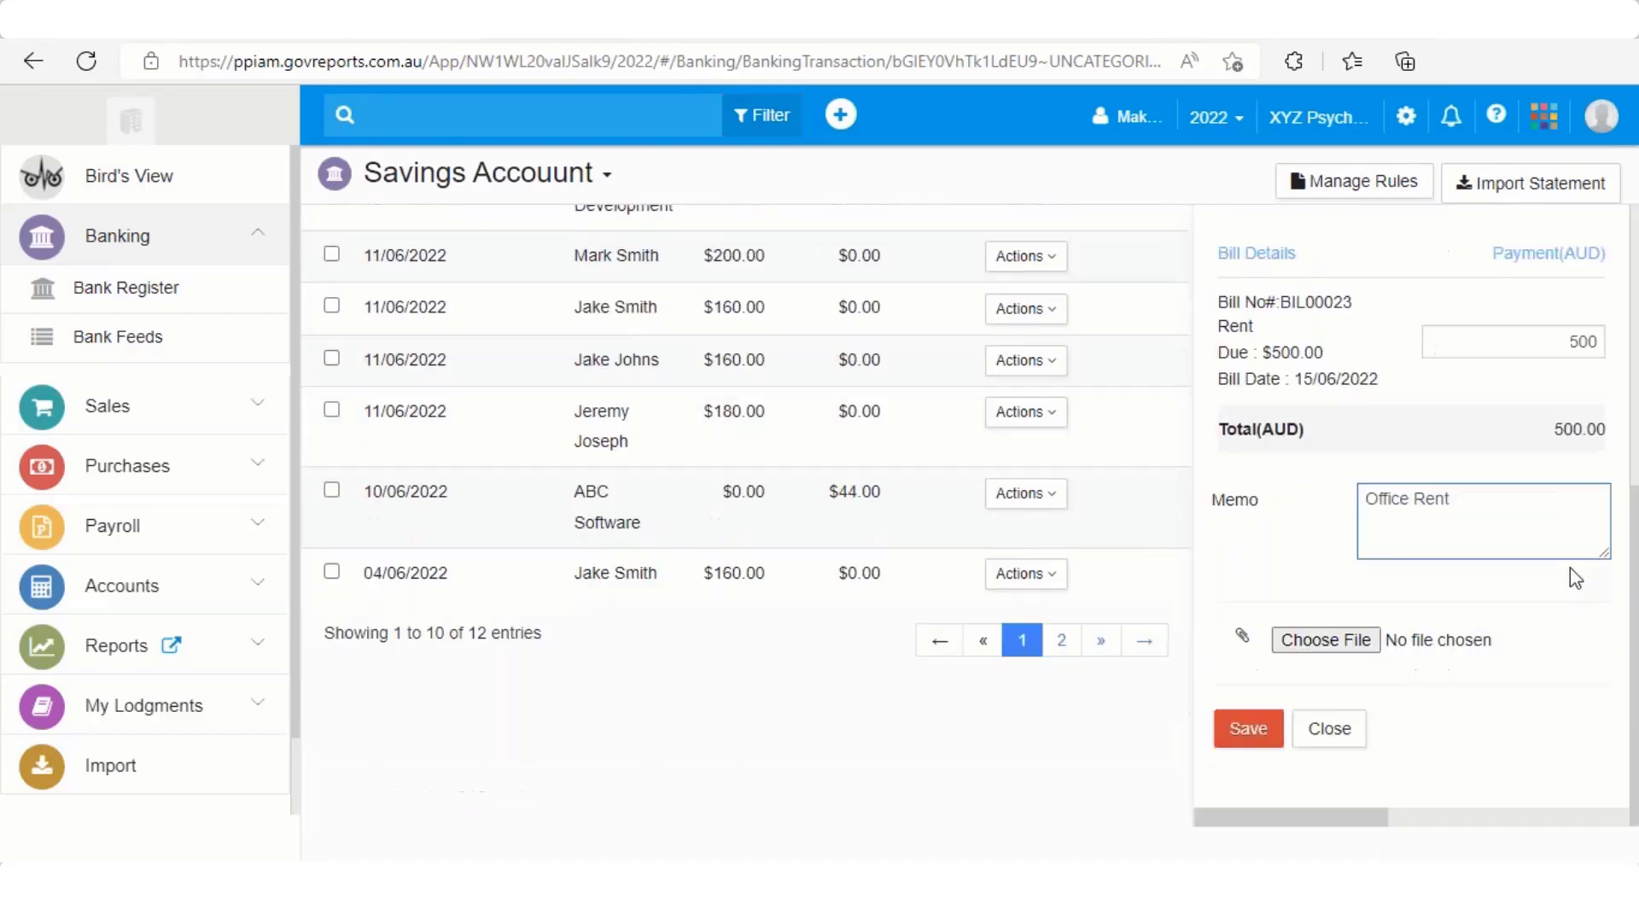
pyautogui.click(1247, 730)
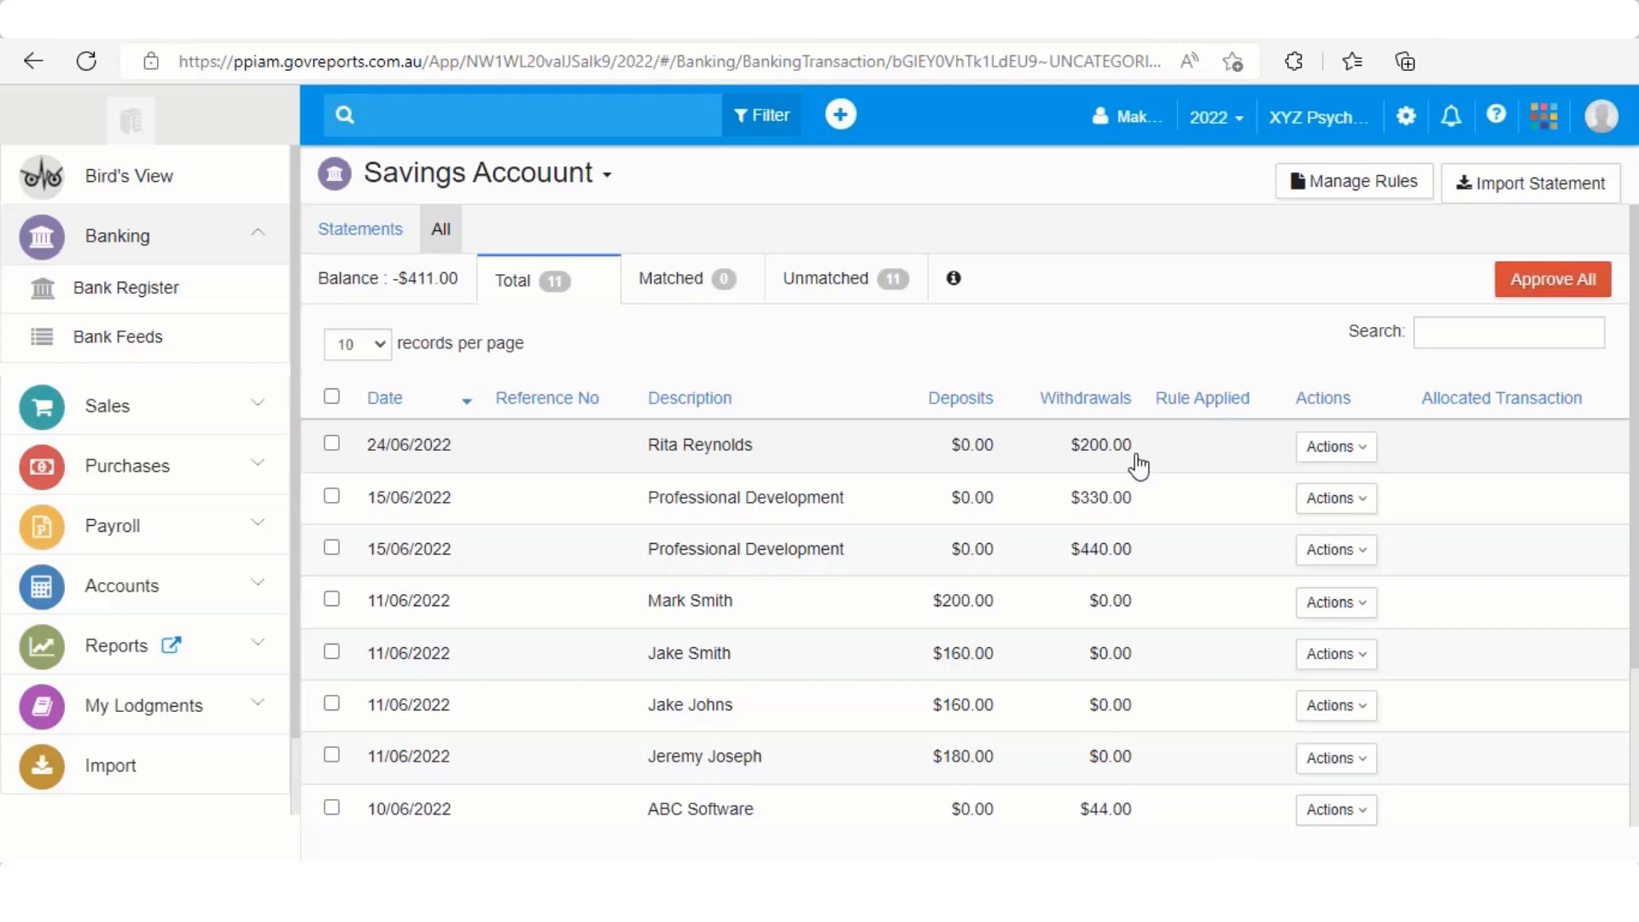
# From the Savings Account feed, open Manage Rules and start a new Expense Rule
pyautogui.click(1357, 185)
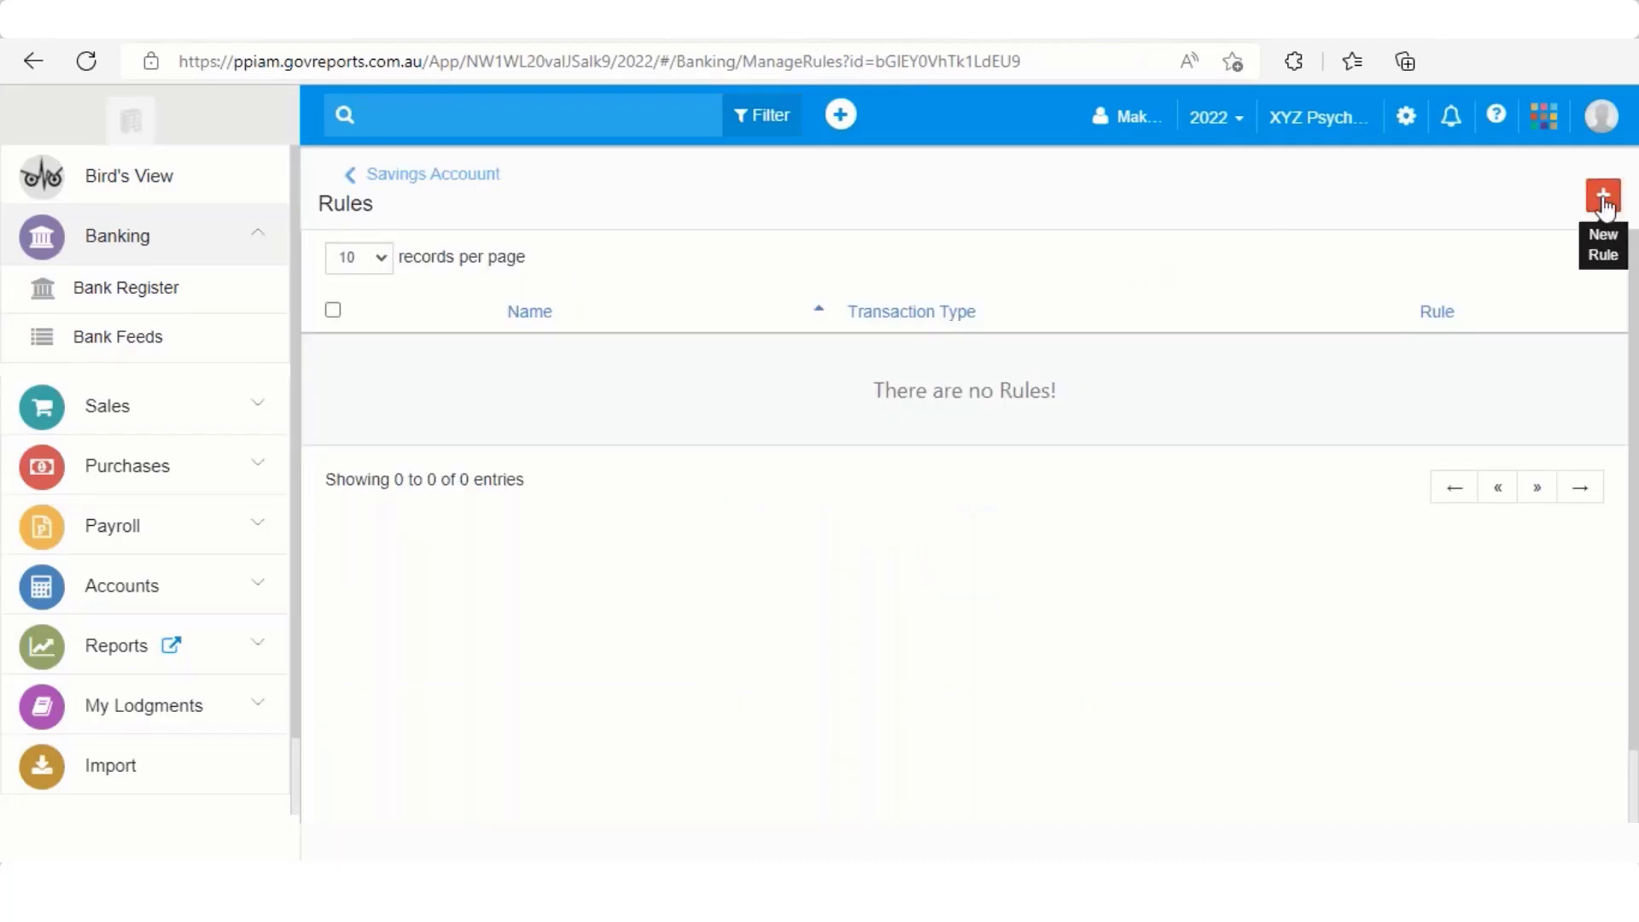
pyautogui.click(1603, 201)
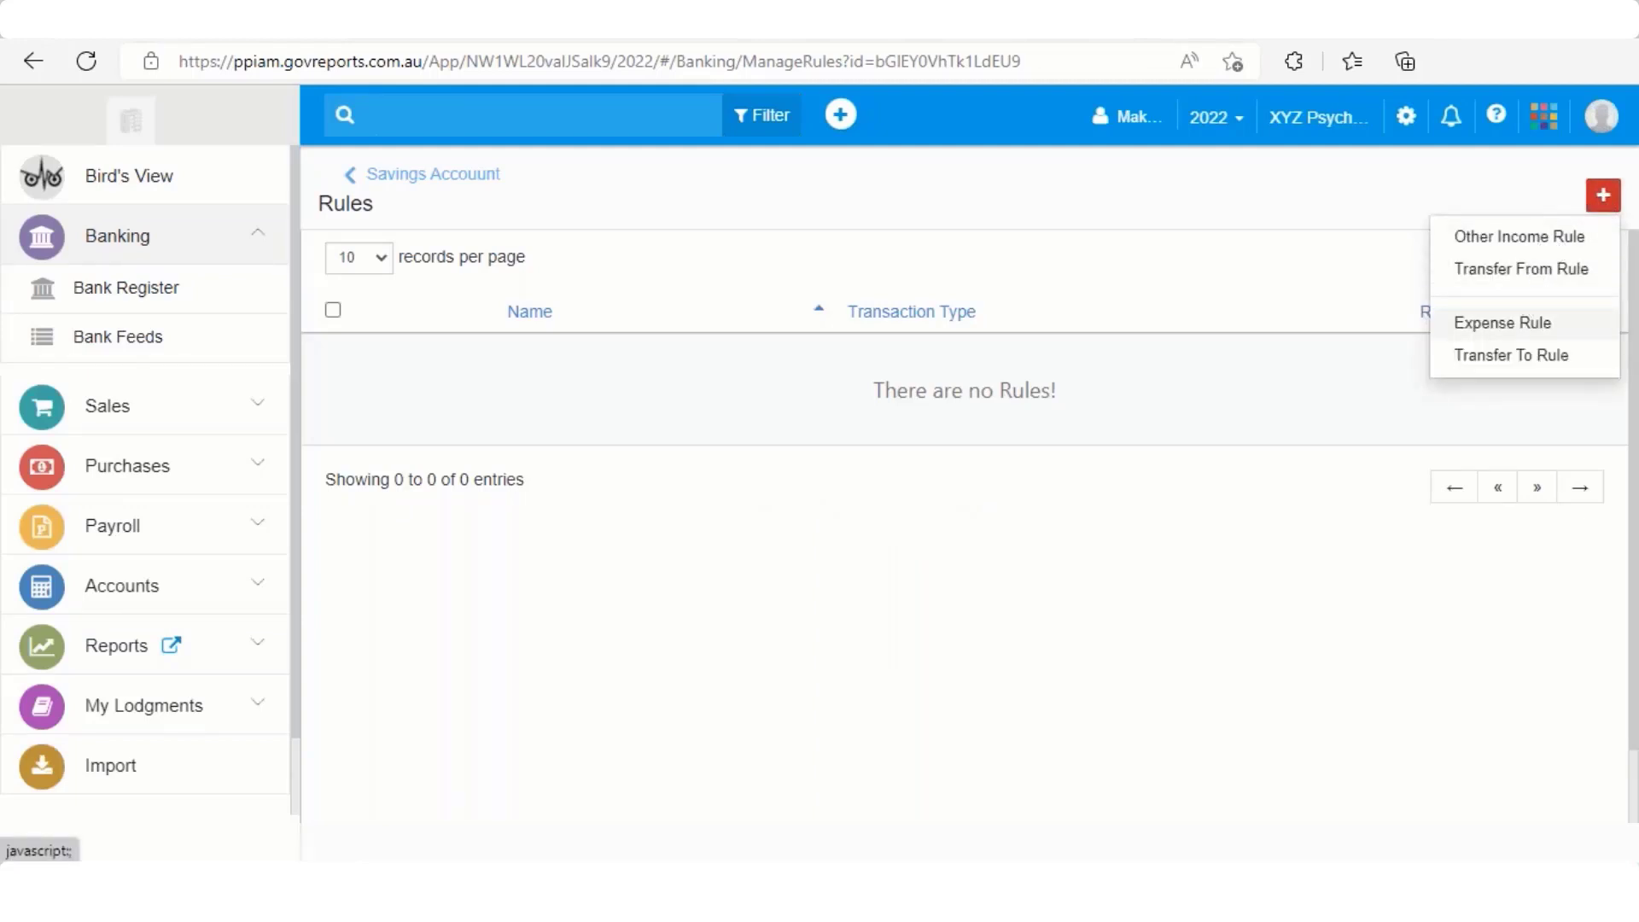
pyautogui.click(1504, 325)
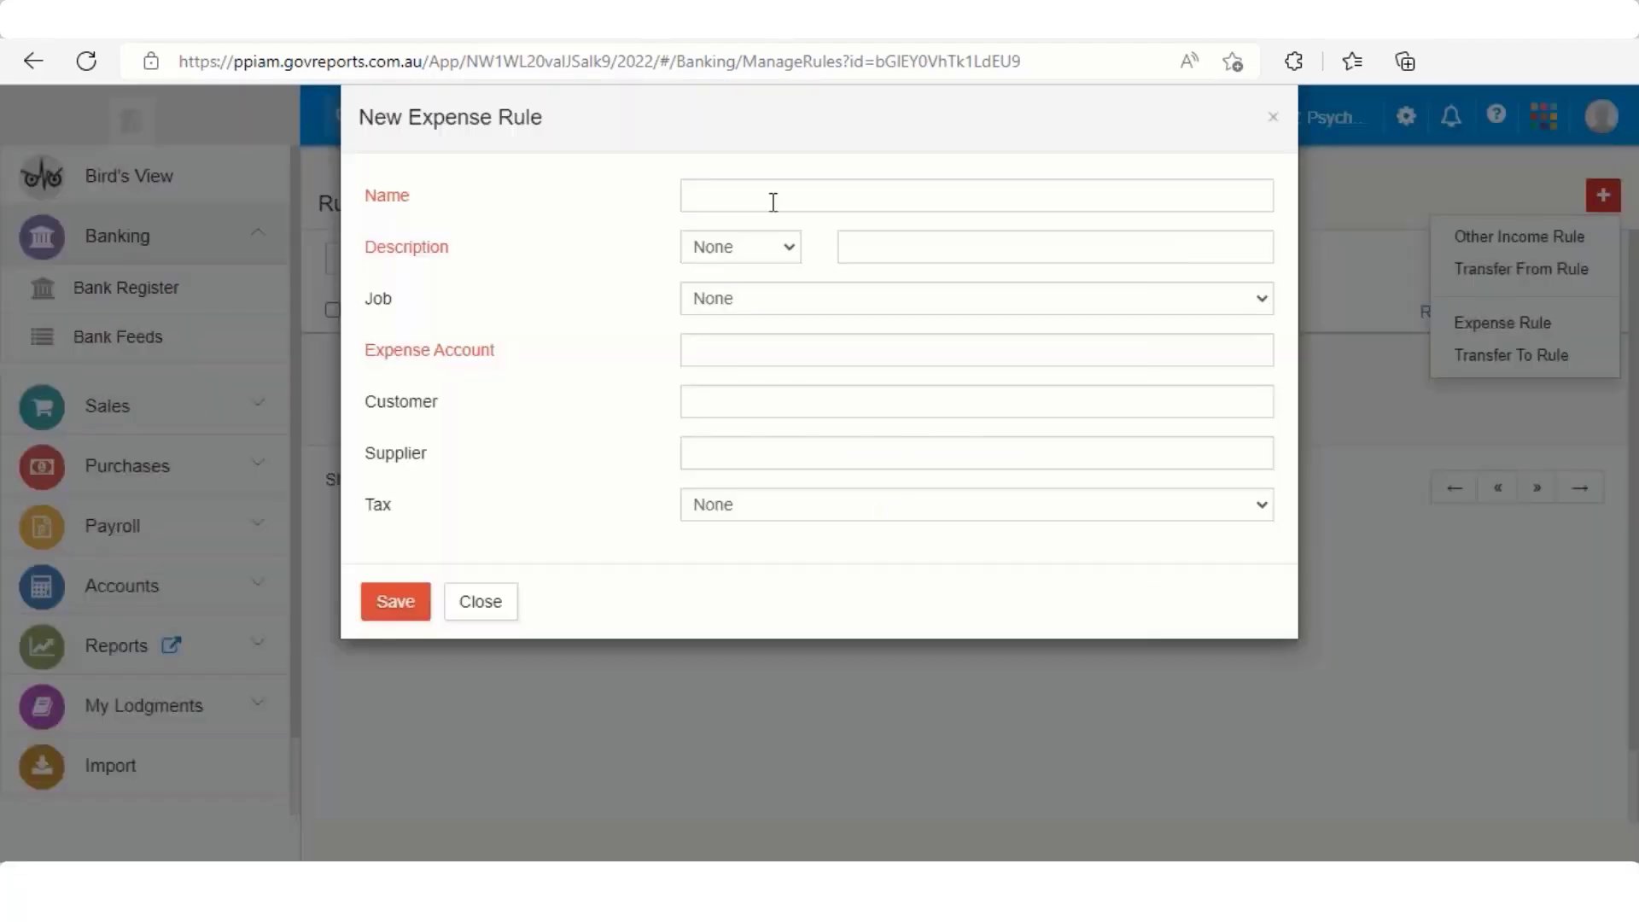
# Name the rule after the payee and match descriptions that are exactly the payee's name
pyautogui.click(772, 201)
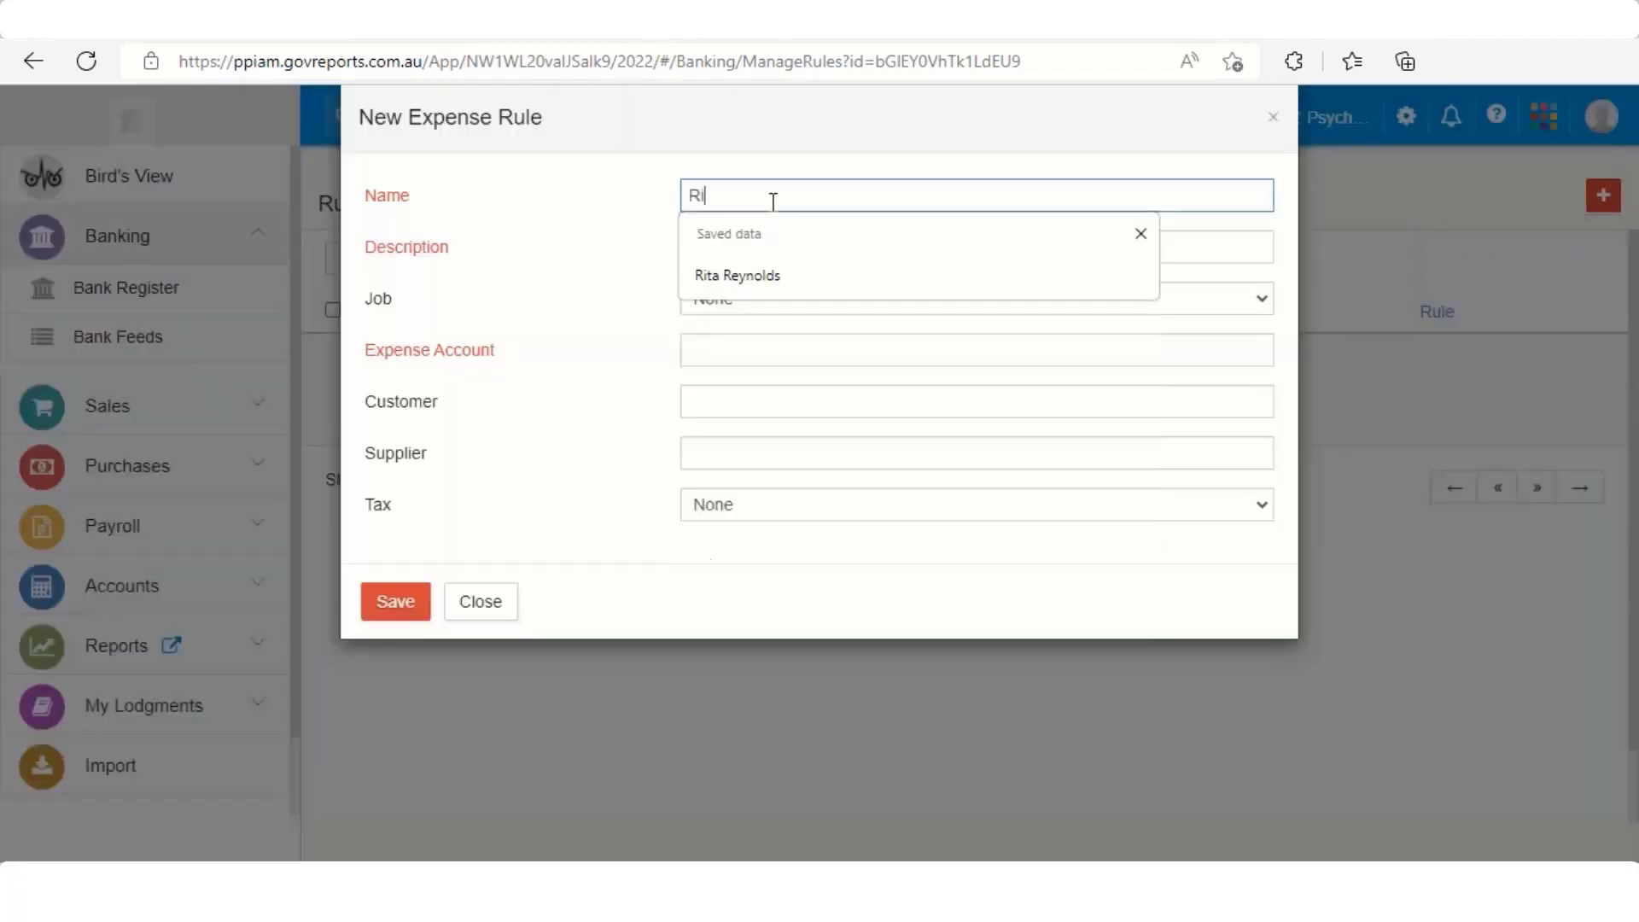
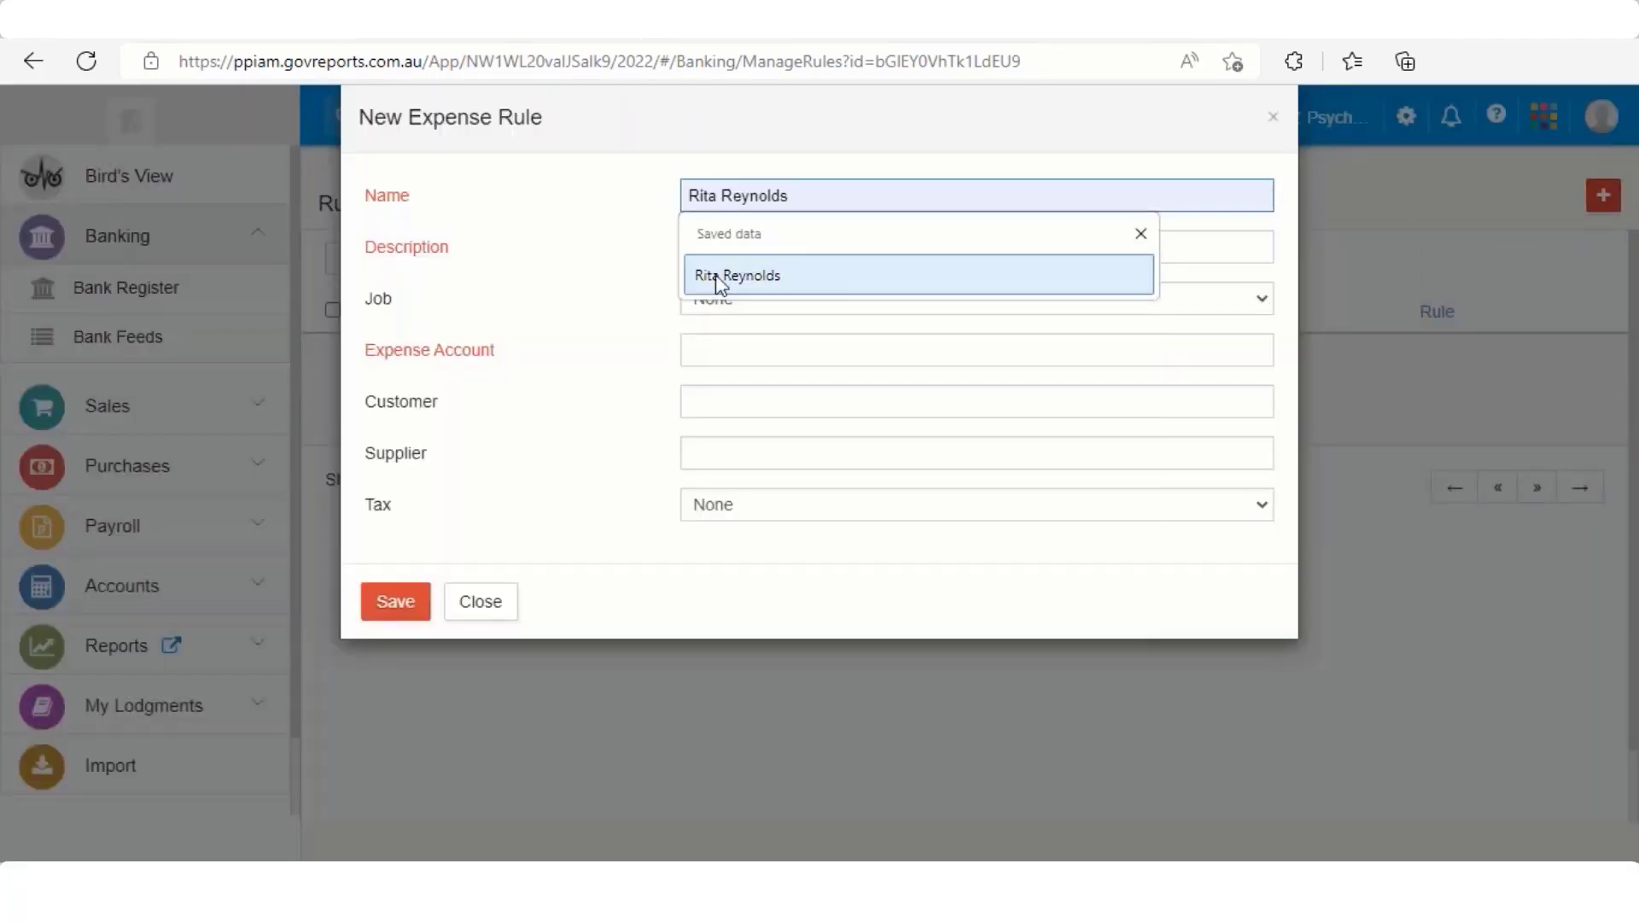
pyautogui.click(712, 275)
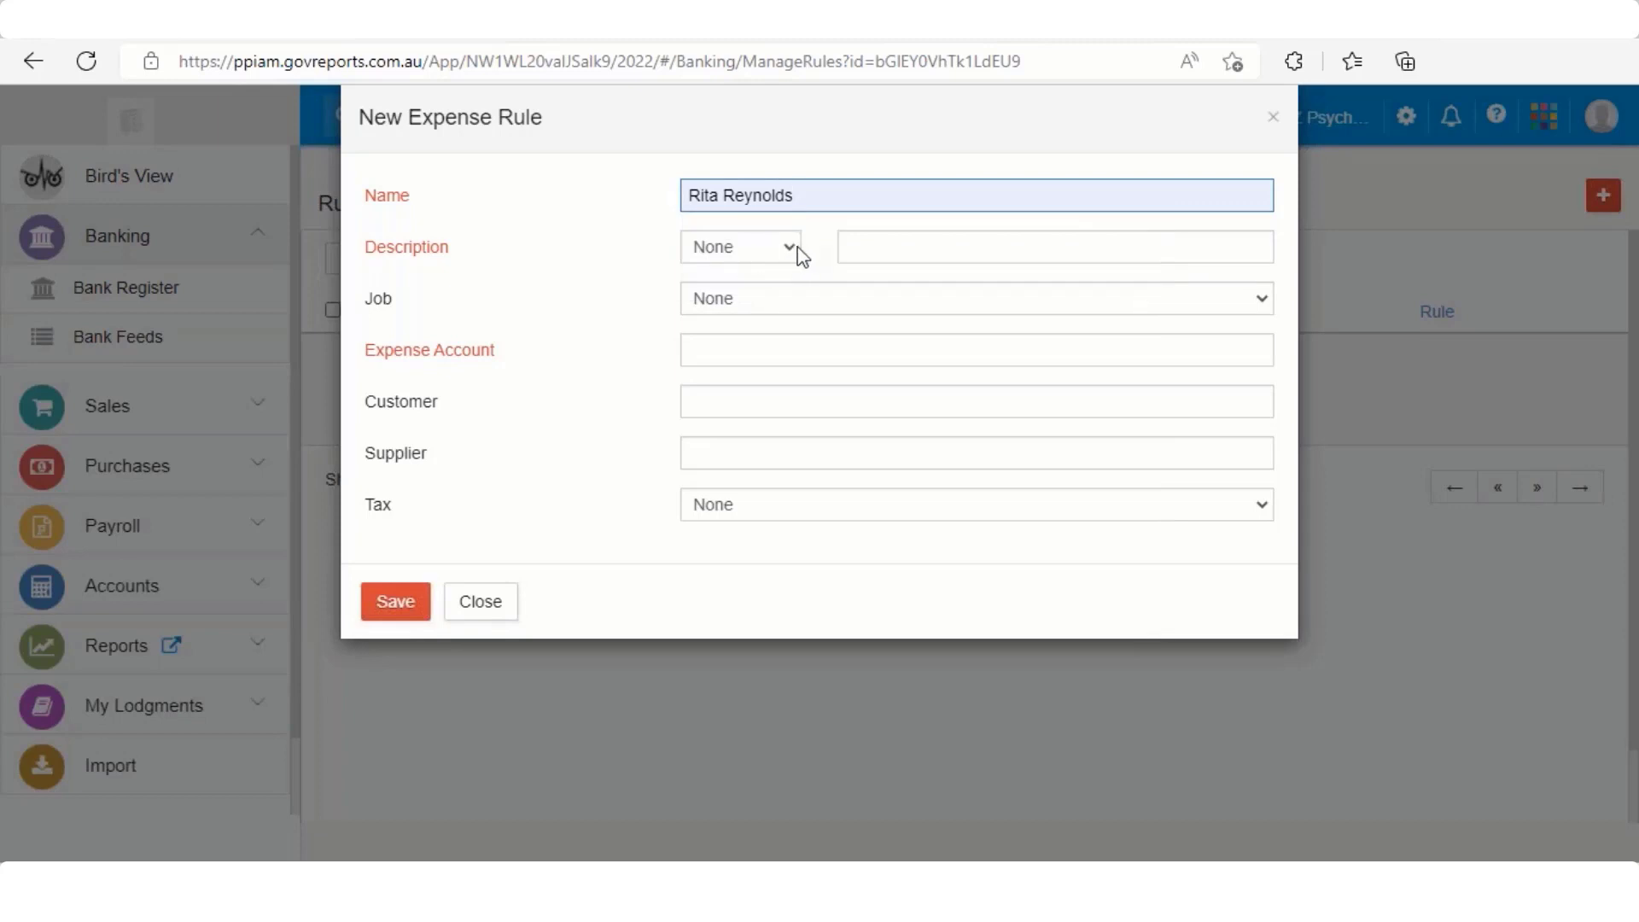
pyautogui.click(793, 252)
pyautogui.click(753, 305)
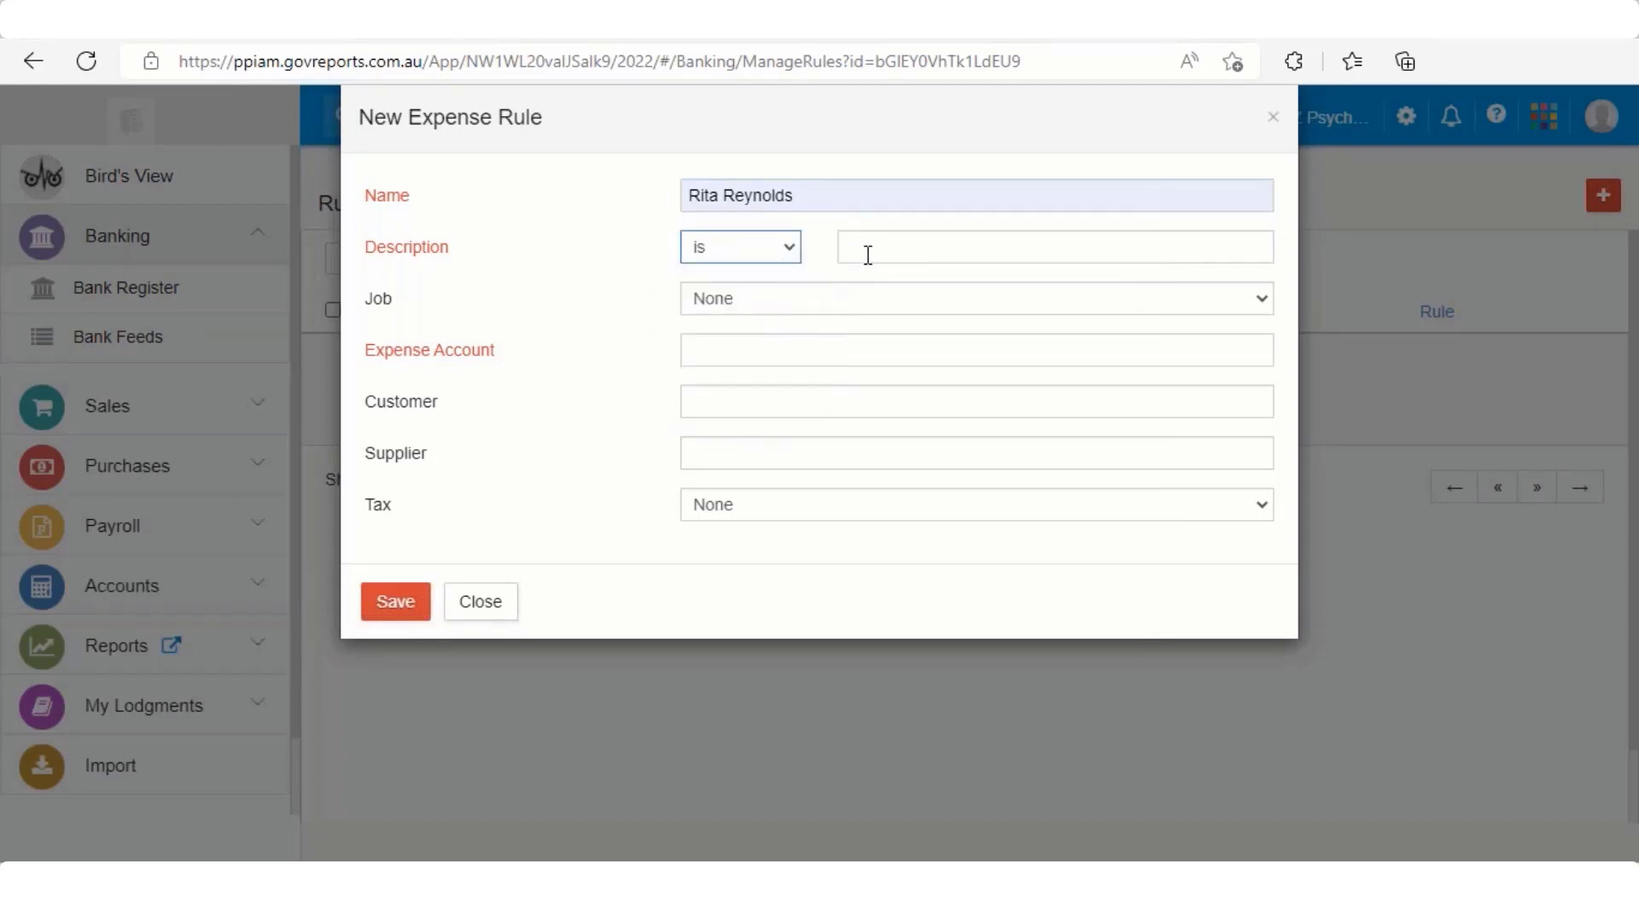
pyautogui.click(867, 253)
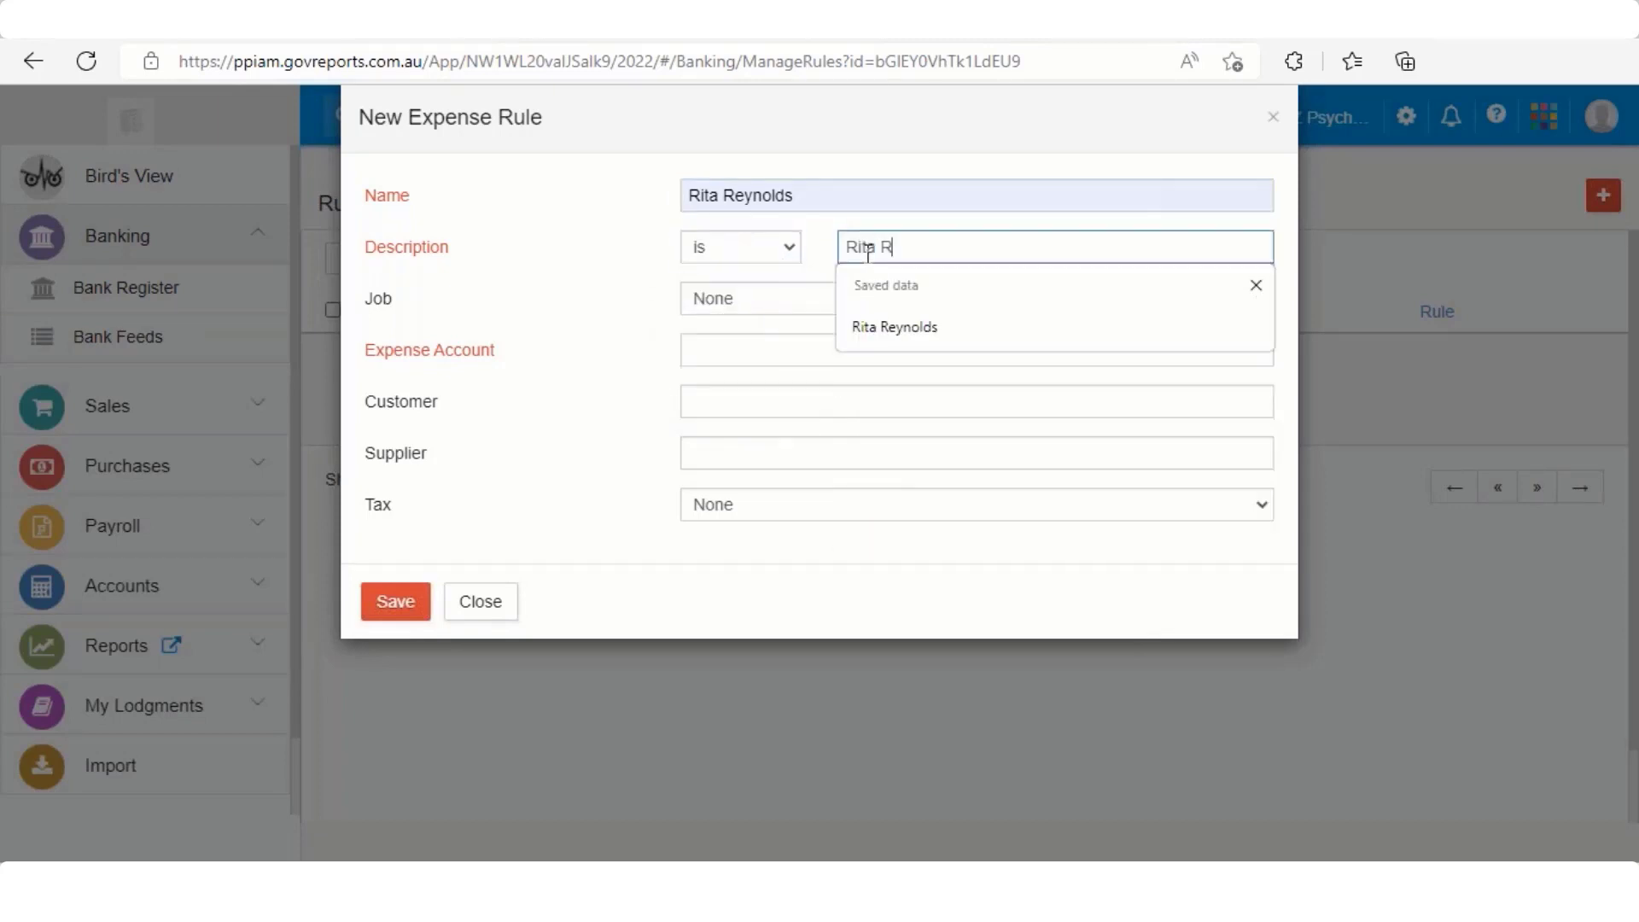
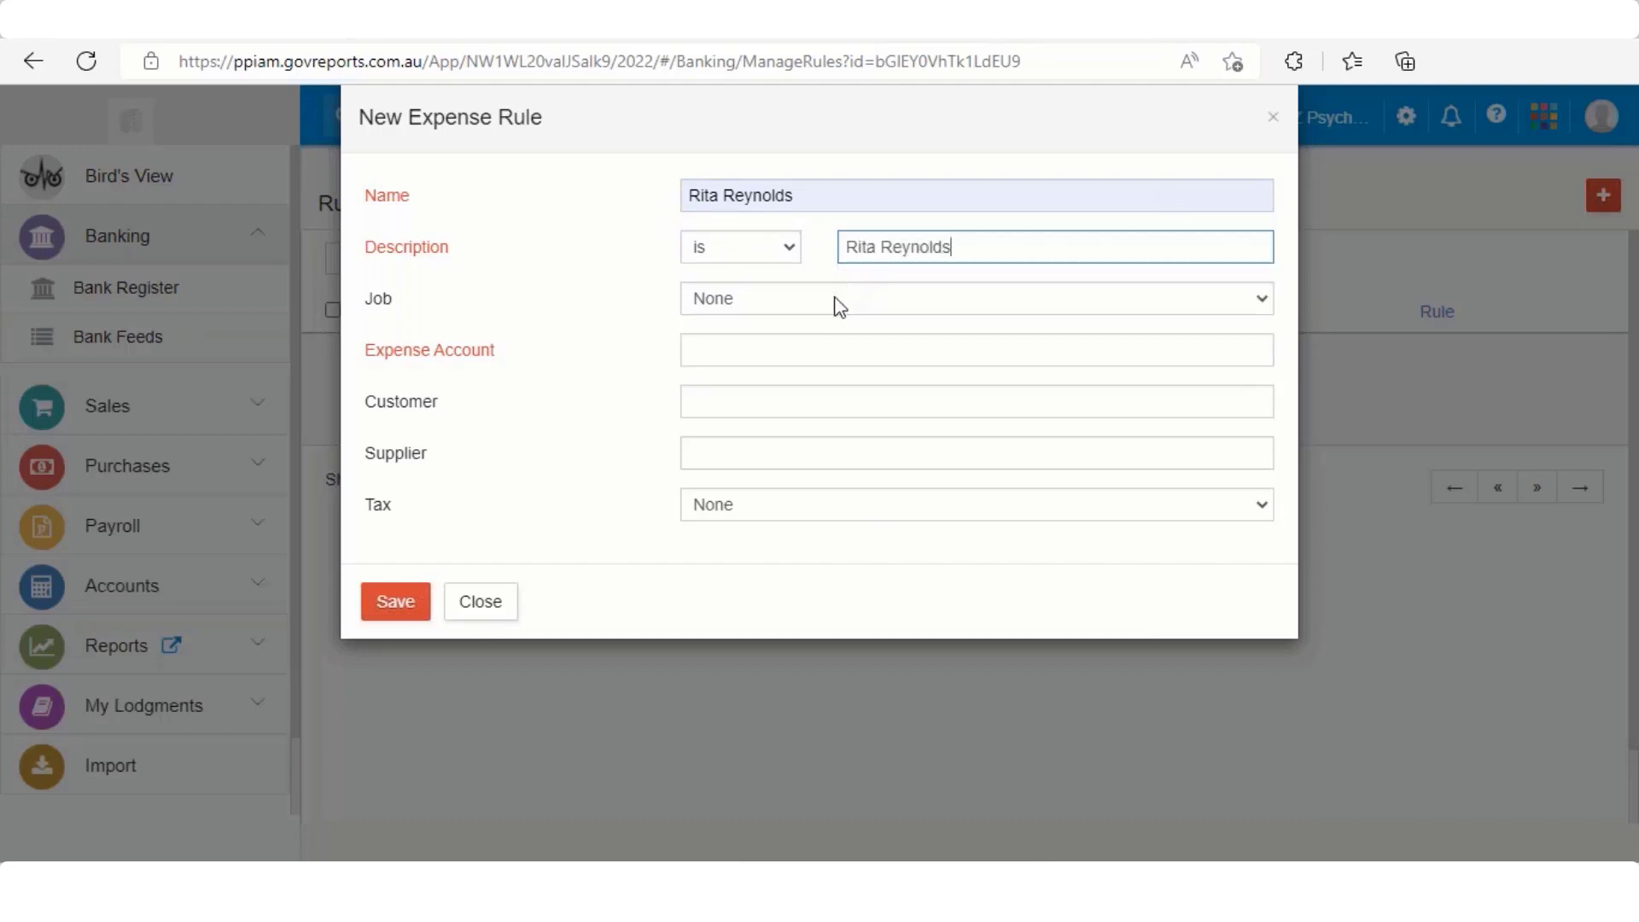
# Post the rule to 6-1290 Professional Development with GST (10%) tax inclusive, and save it
pyautogui.click(815, 348)
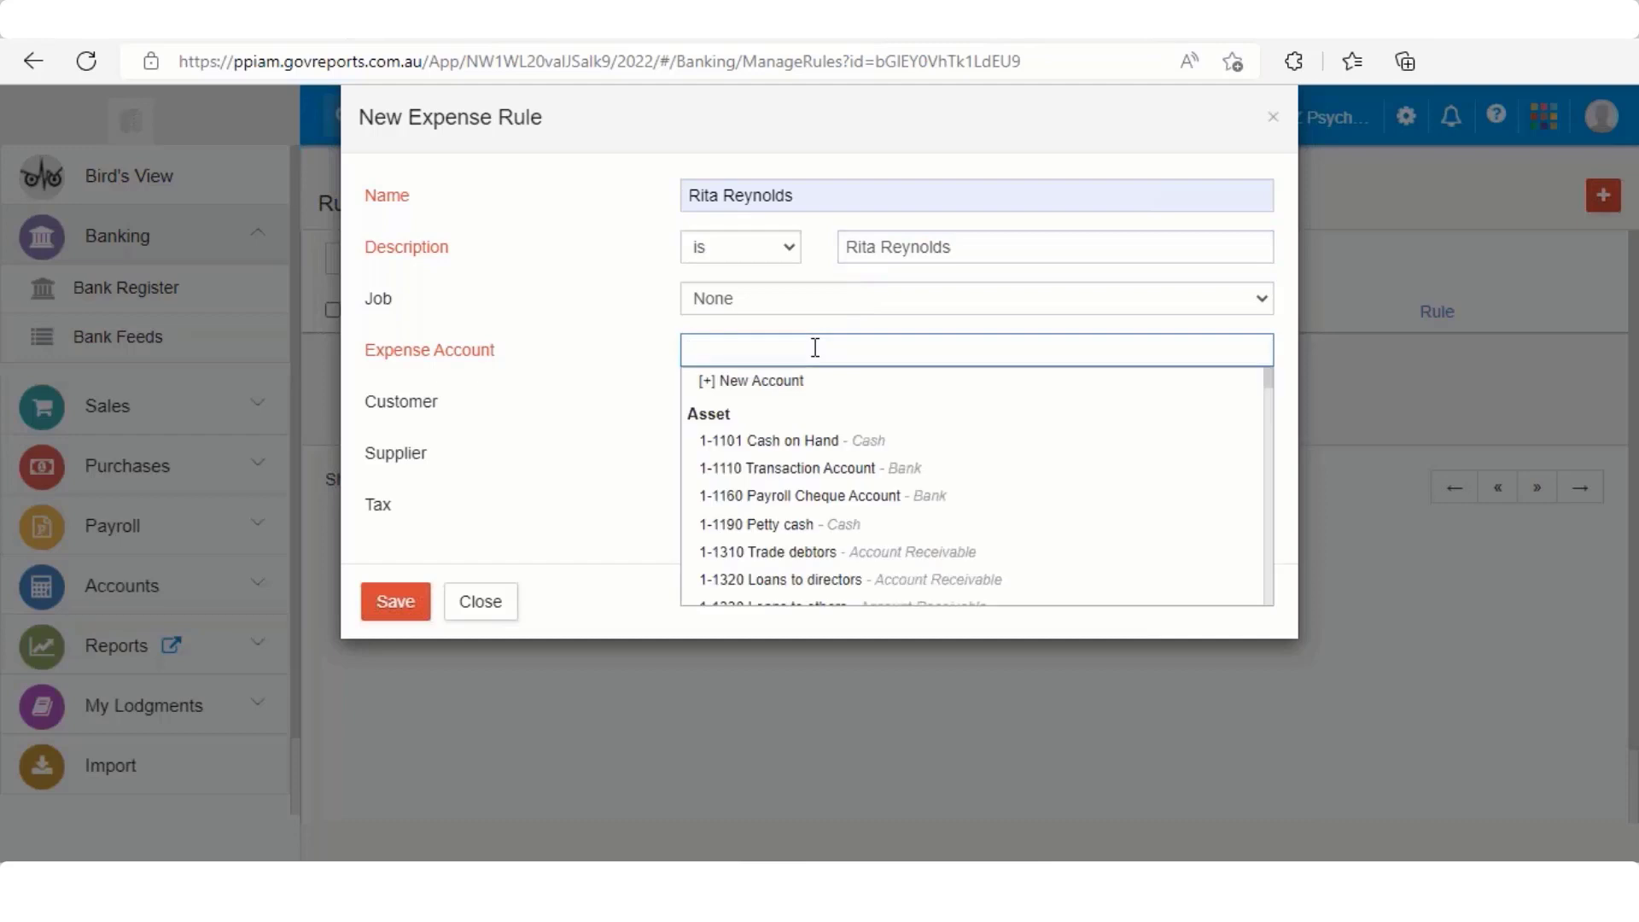
pyautogui.write('Profess')
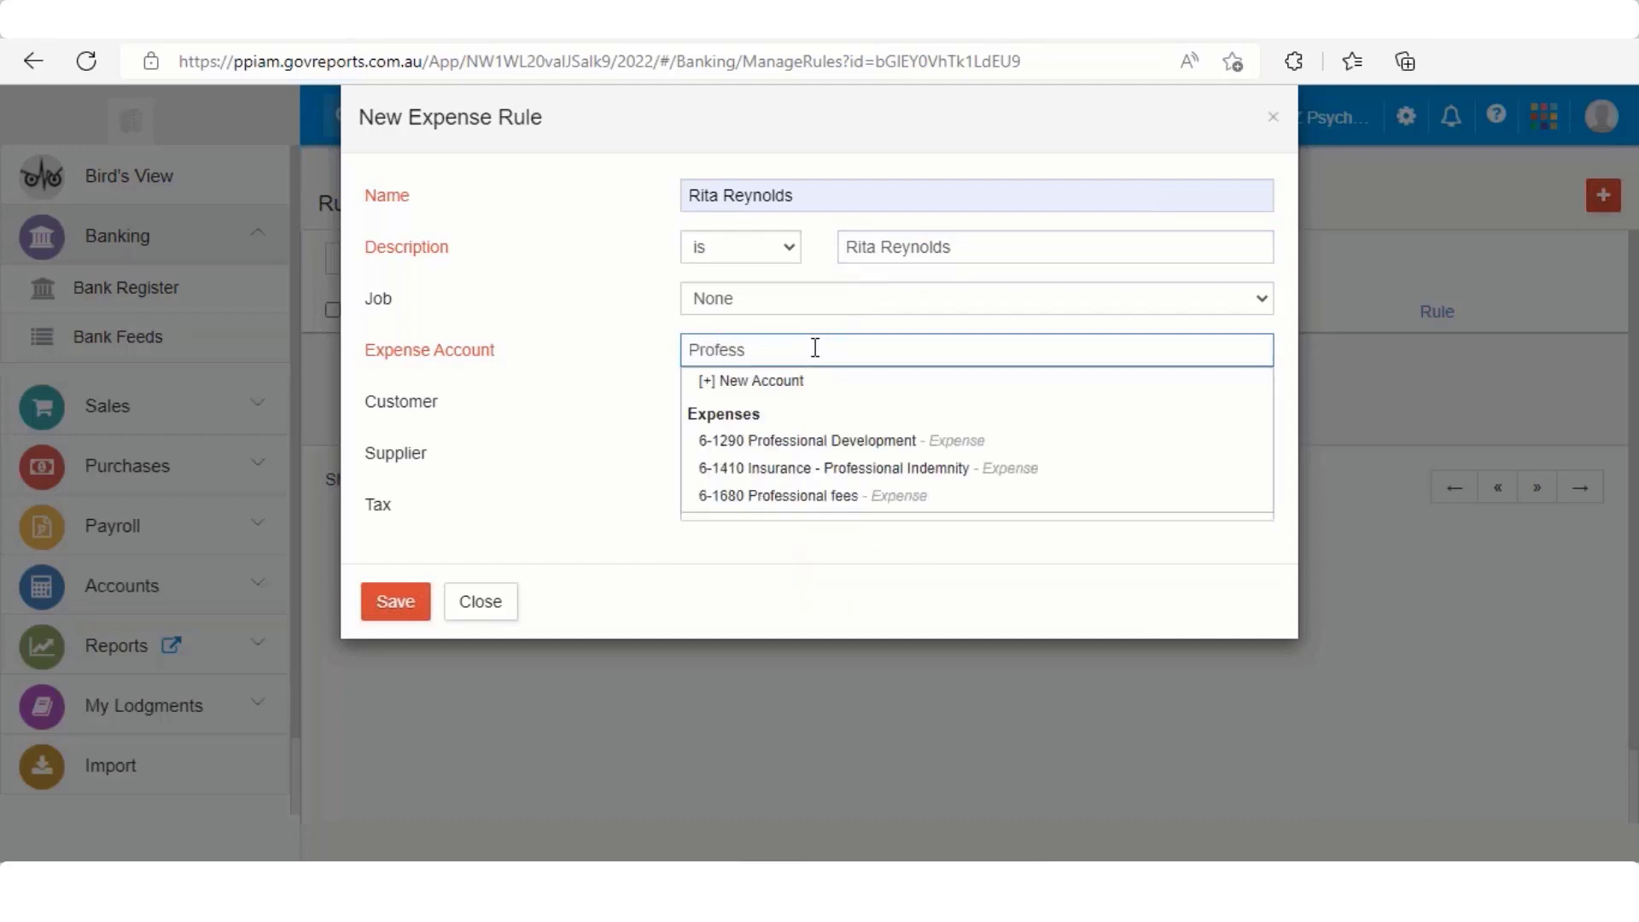
pyautogui.press('Down')
pyautogui.press('Down')
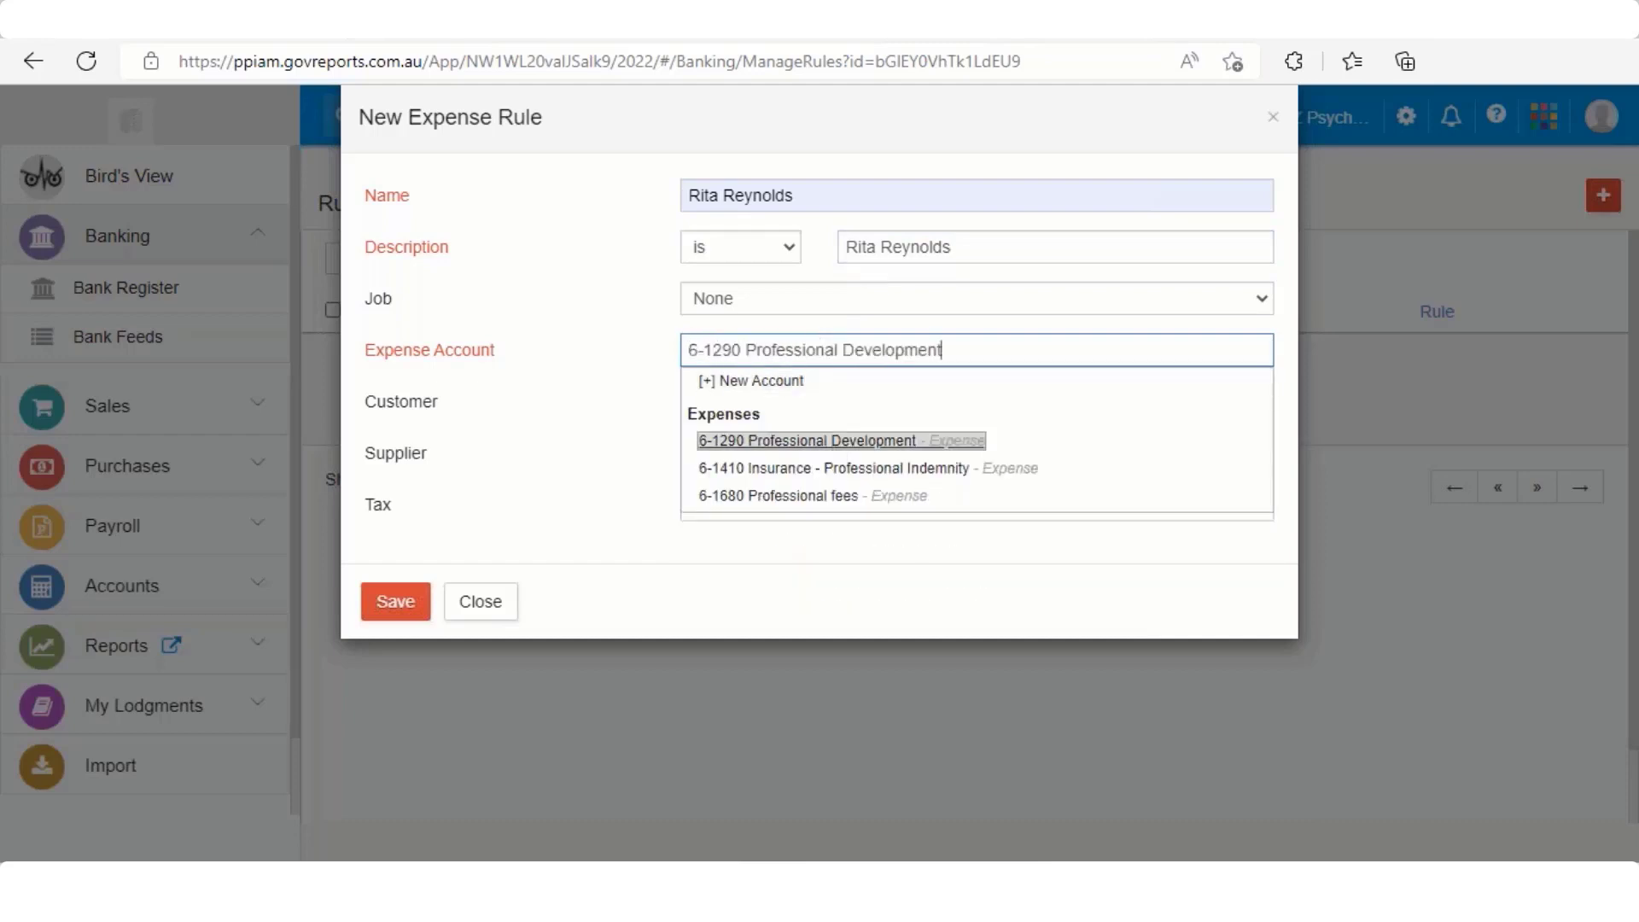
pyautogui.press('Return')
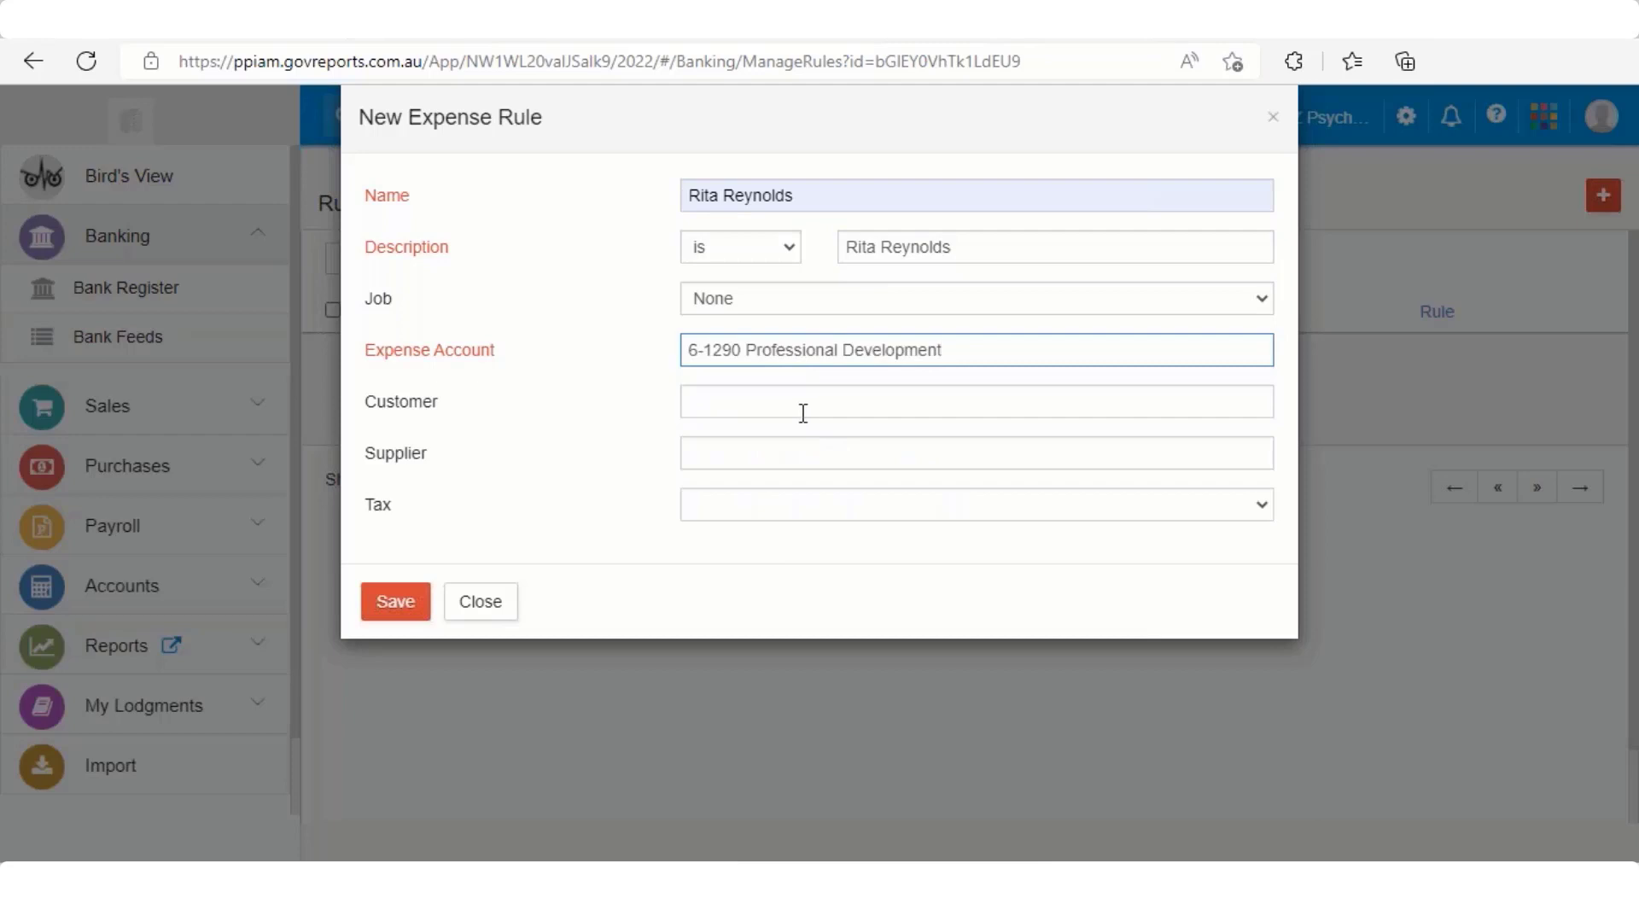
pyautogui.click(794, 502)
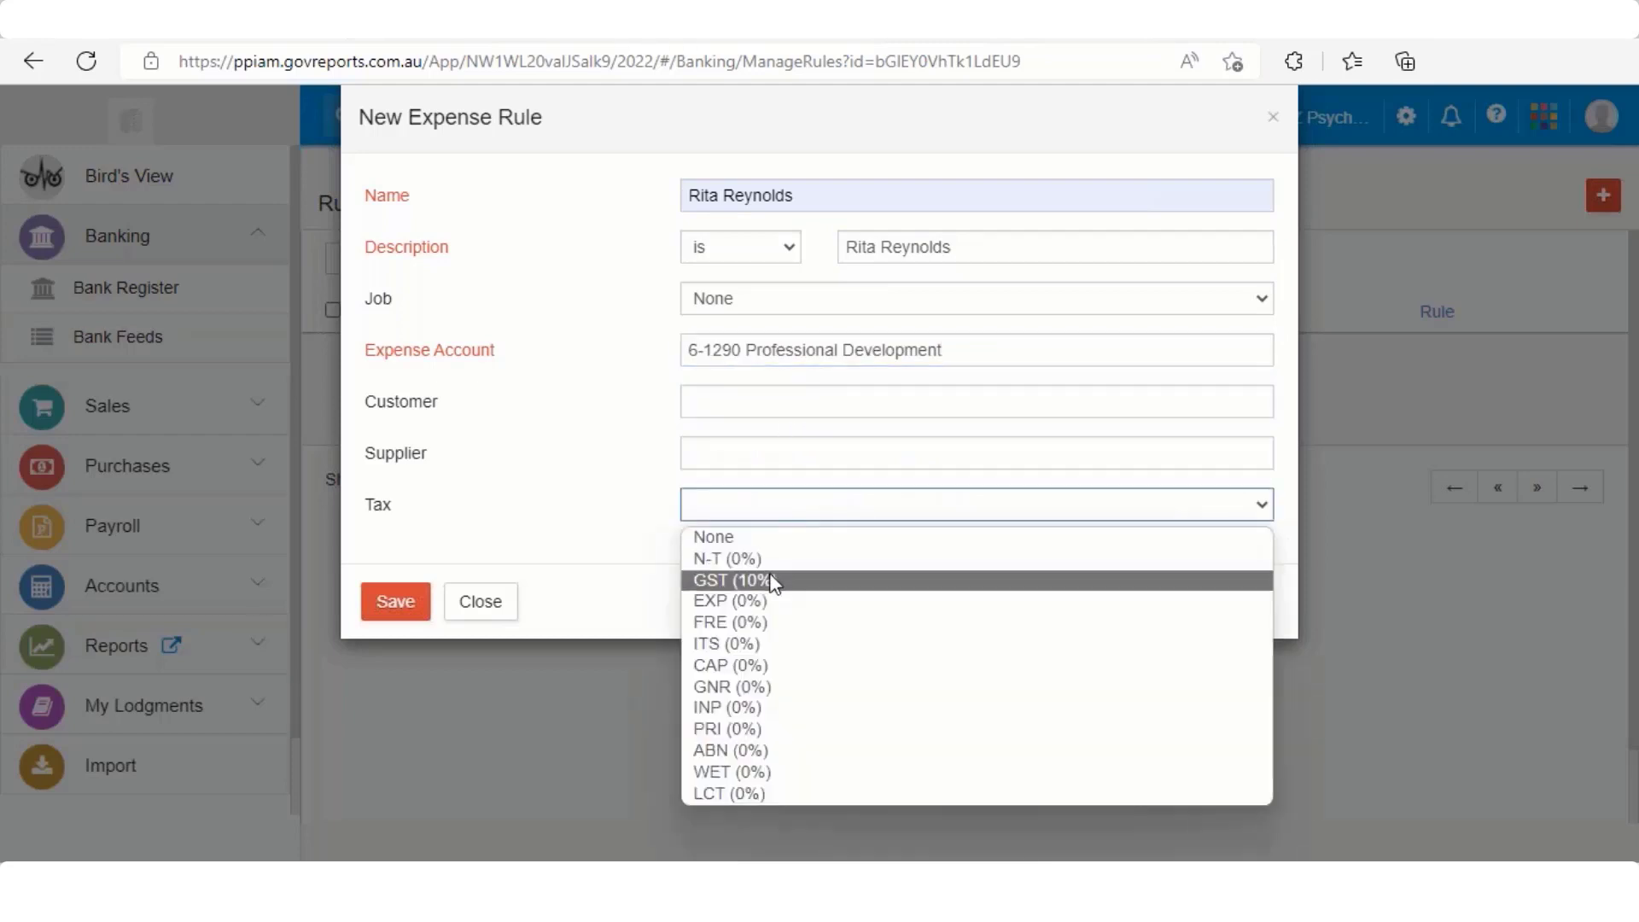
pyautogui.click(768, 579)
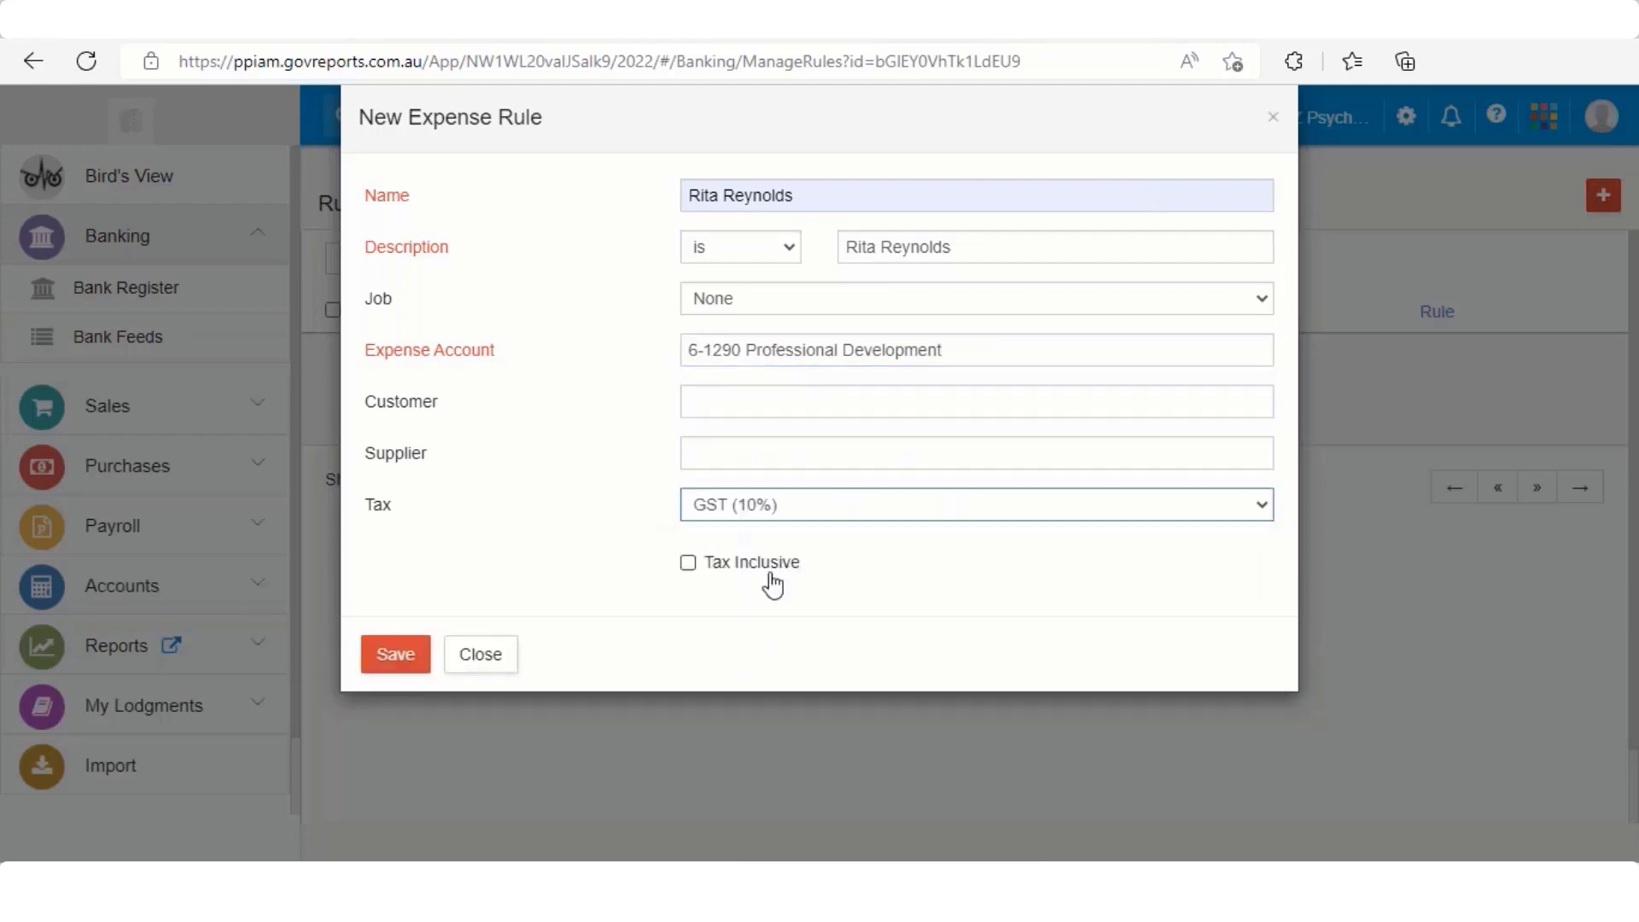
pyautogui.click(688, 565)
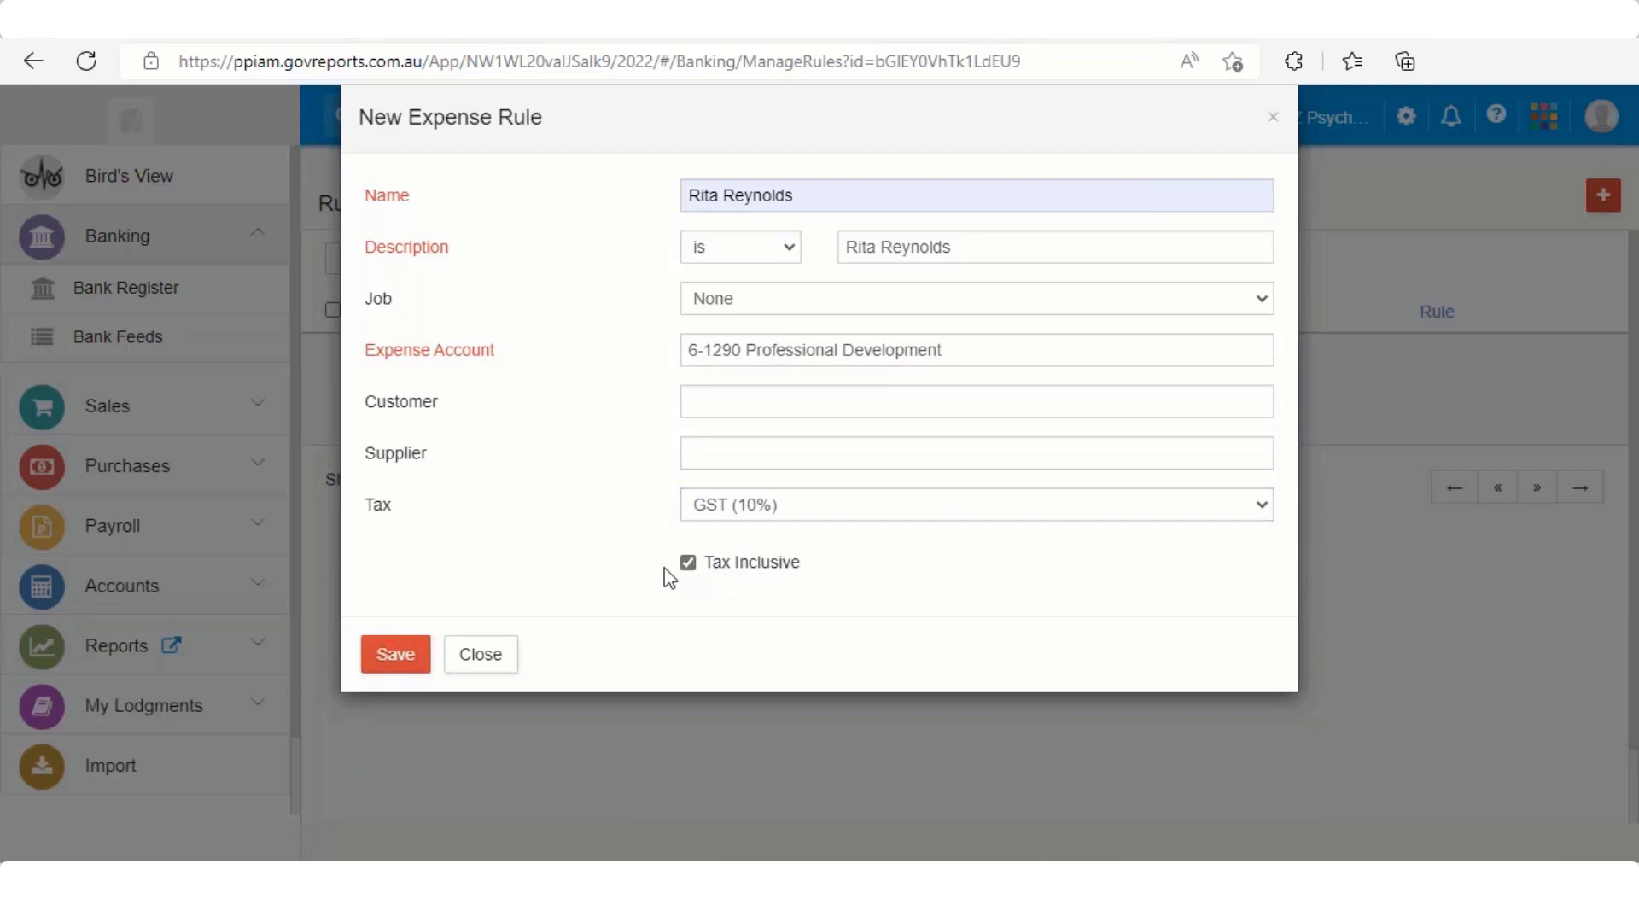
pyautogui.click(395, 654)
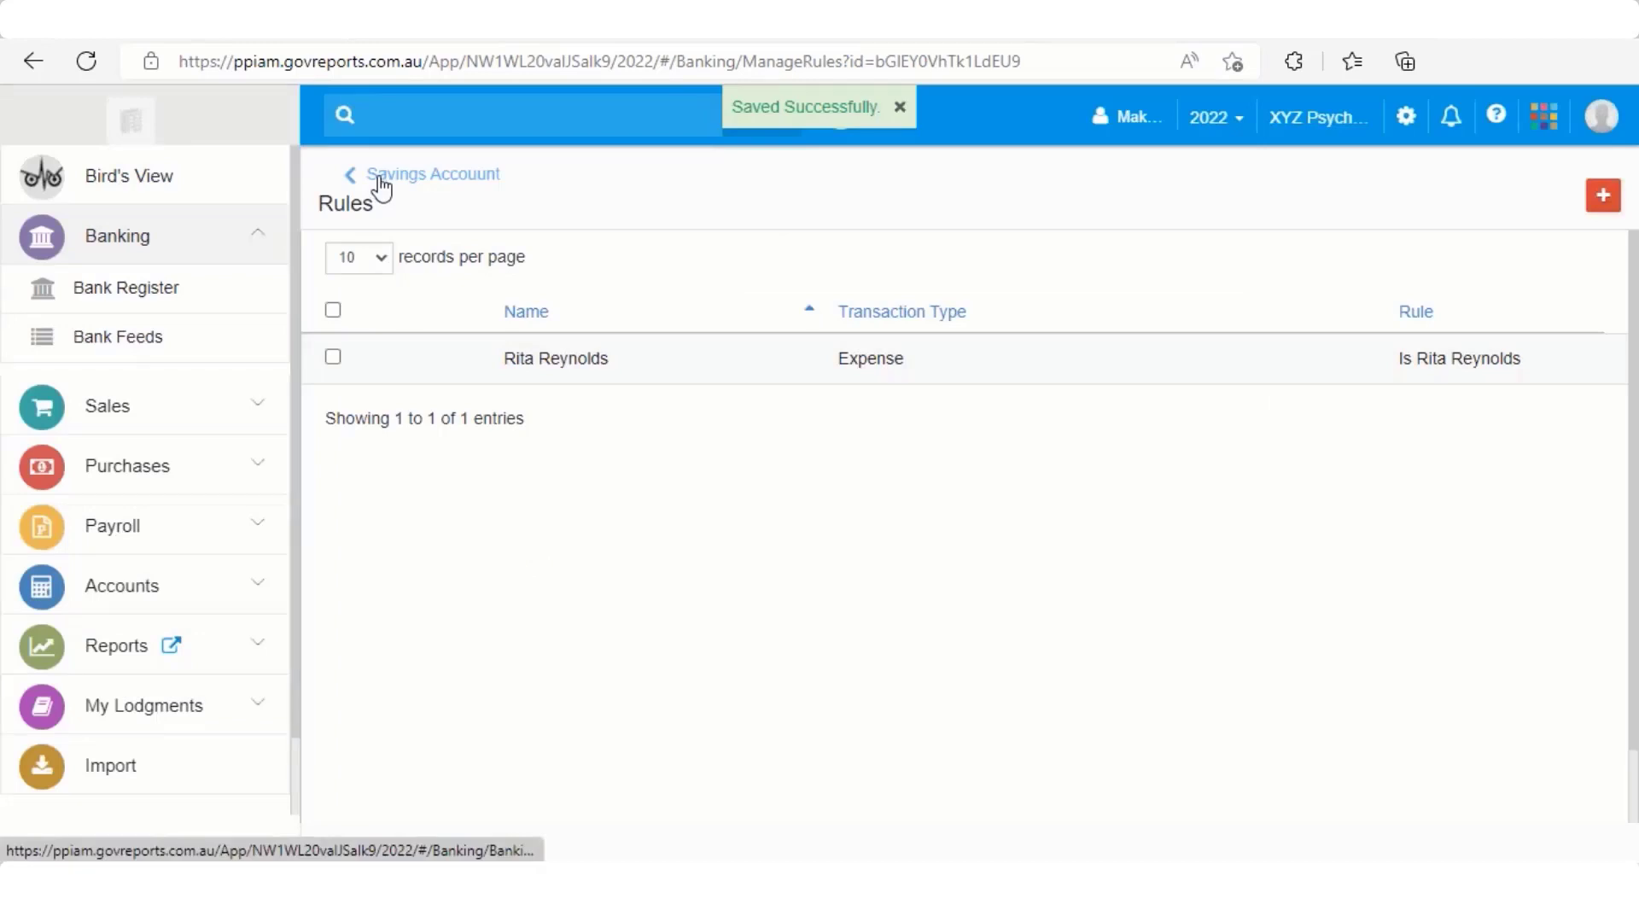
# Approve the rule-matched $200.00 withdrawal dated 24/06/2022 in the Savings Account feed
pyautogui.click(379, 178)
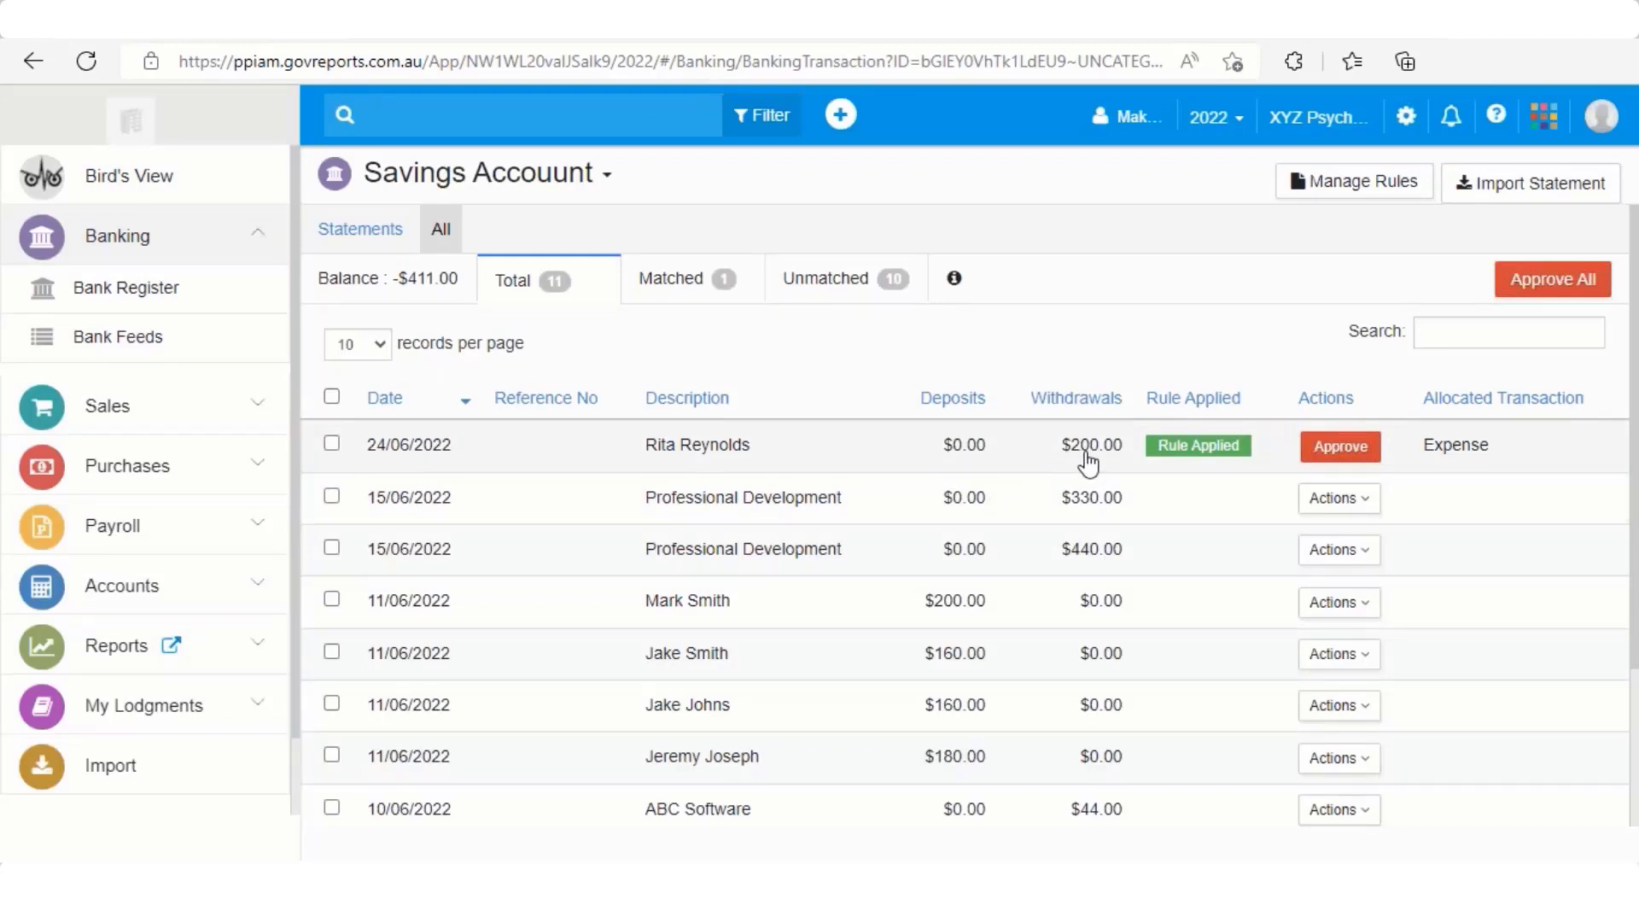
pyautogui.click(1337, 461)
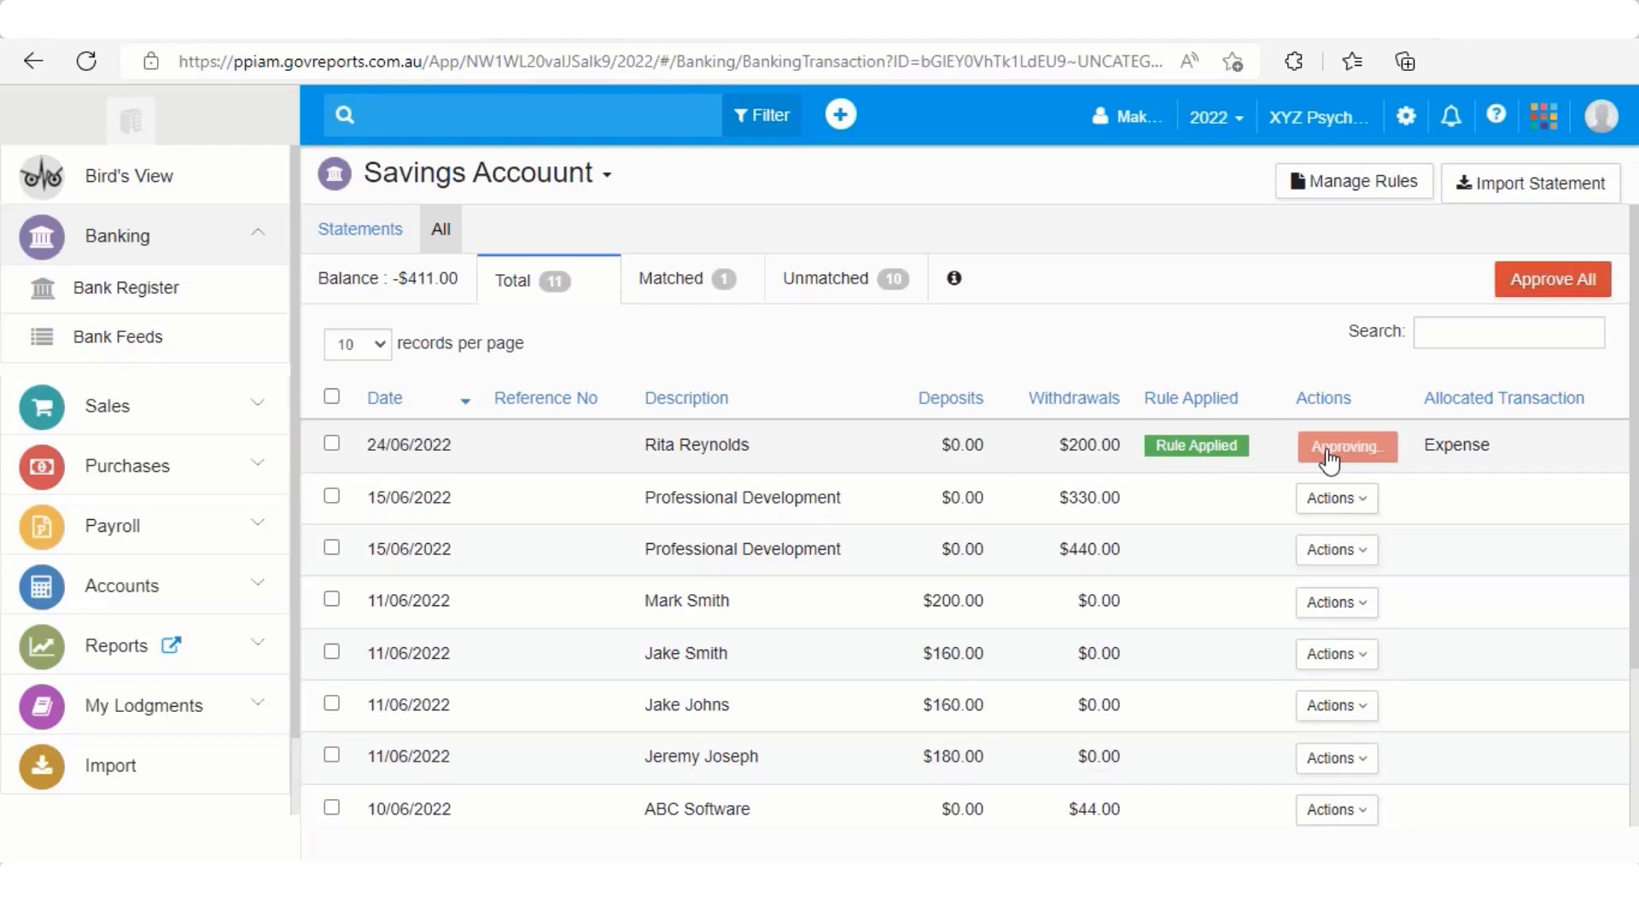